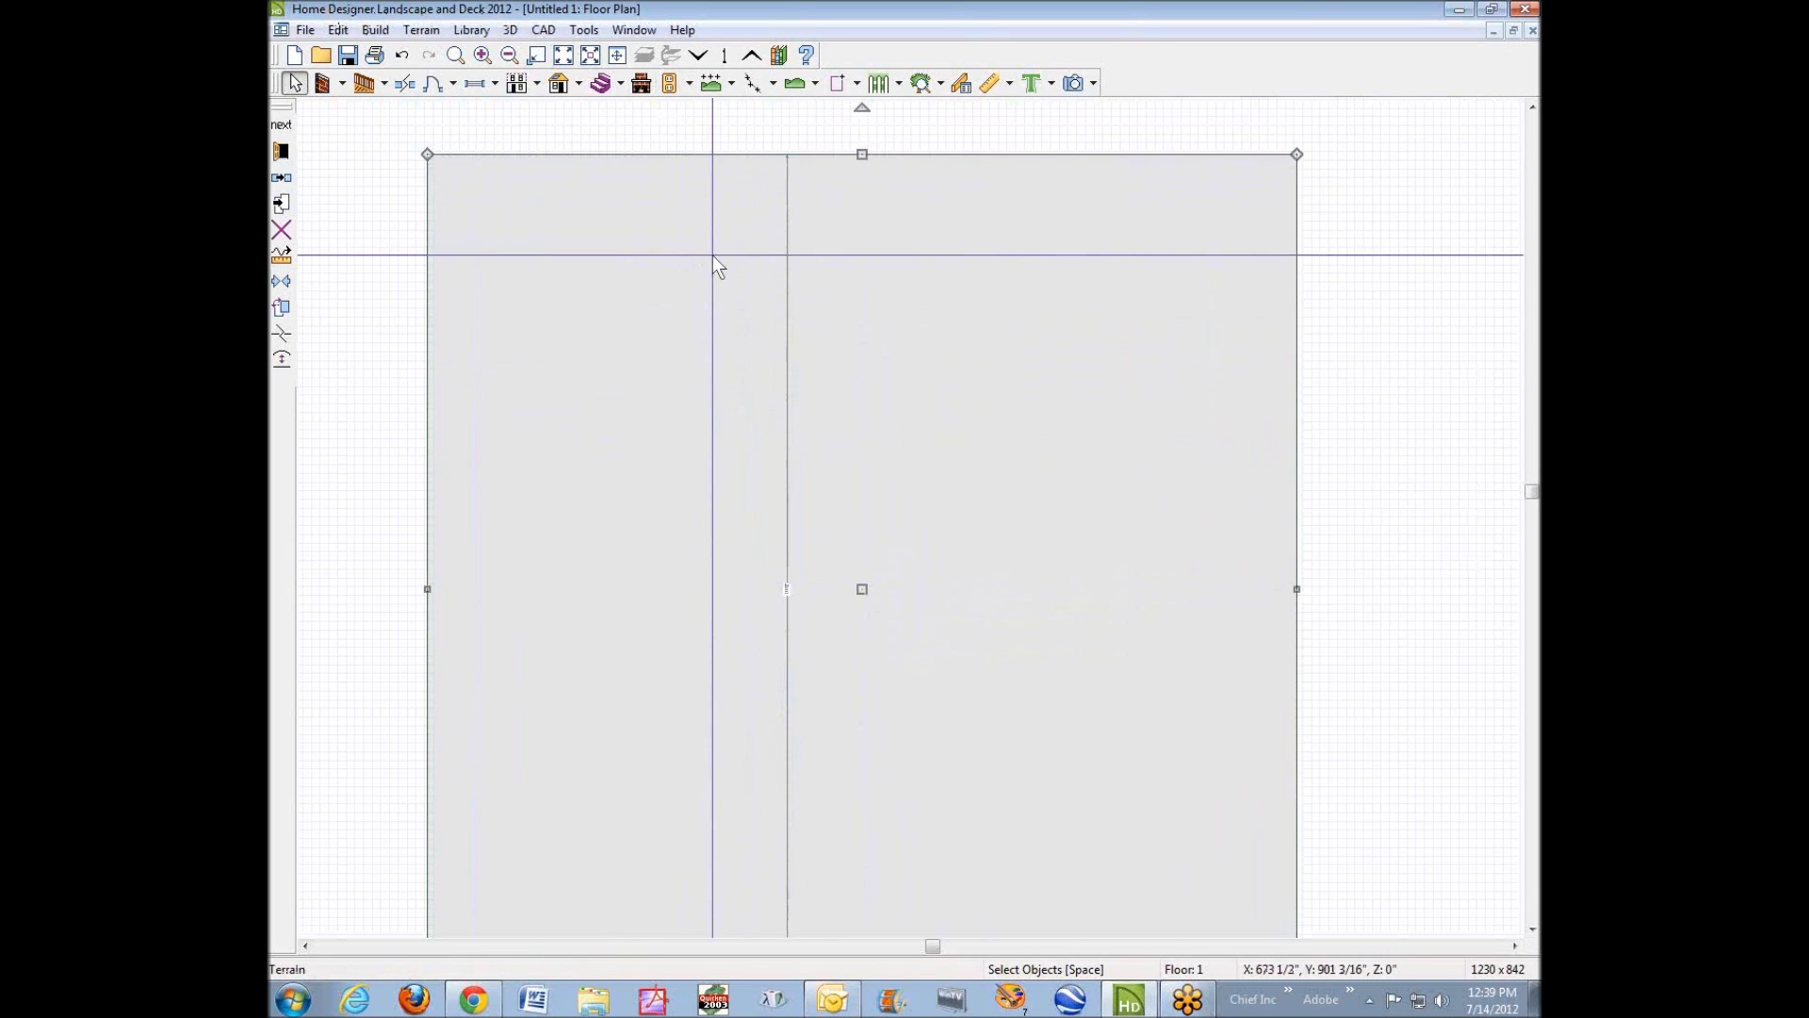
Reposition the terrain perimeter and shorten it from its lower edge into a rectangle wider than it is tall.
{"action": "left_click_drag", "start_coordinate": [862, 589], "coordinate": [878, 552]}
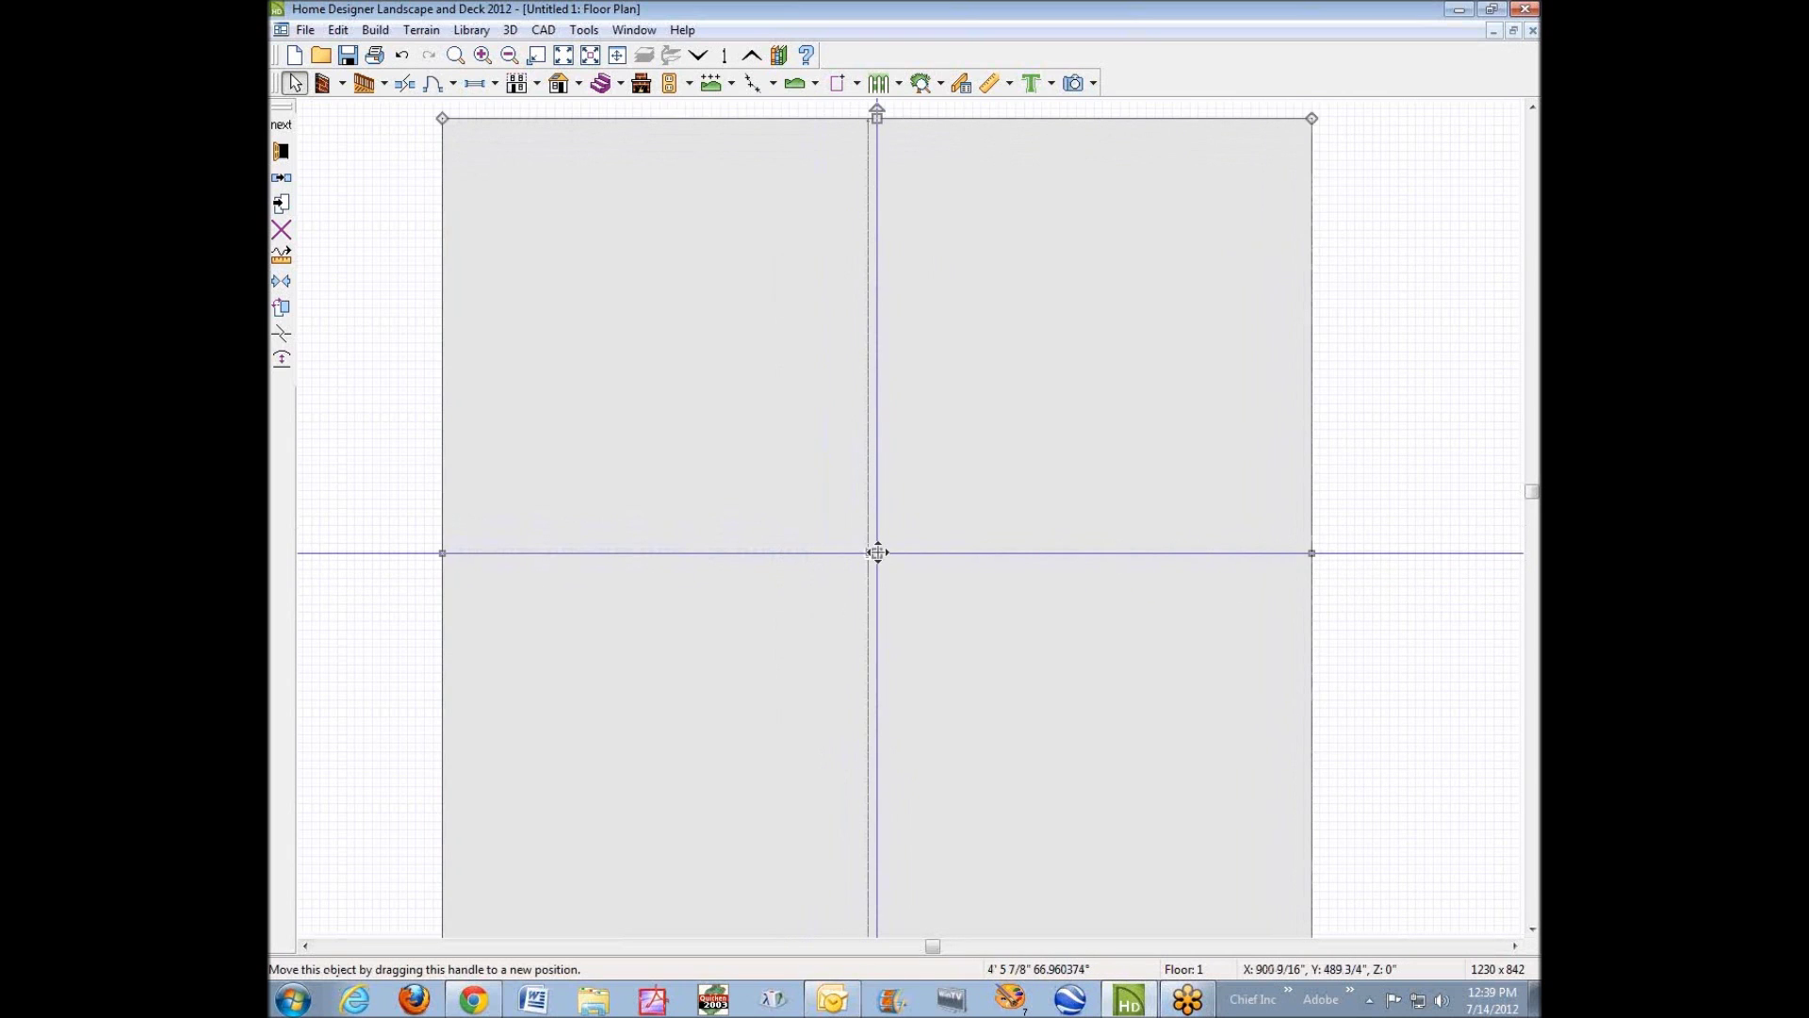
{"action": "scroll", "coordinate": [878, 553], "scroll_direction": "down", "scroll_amount": 2}
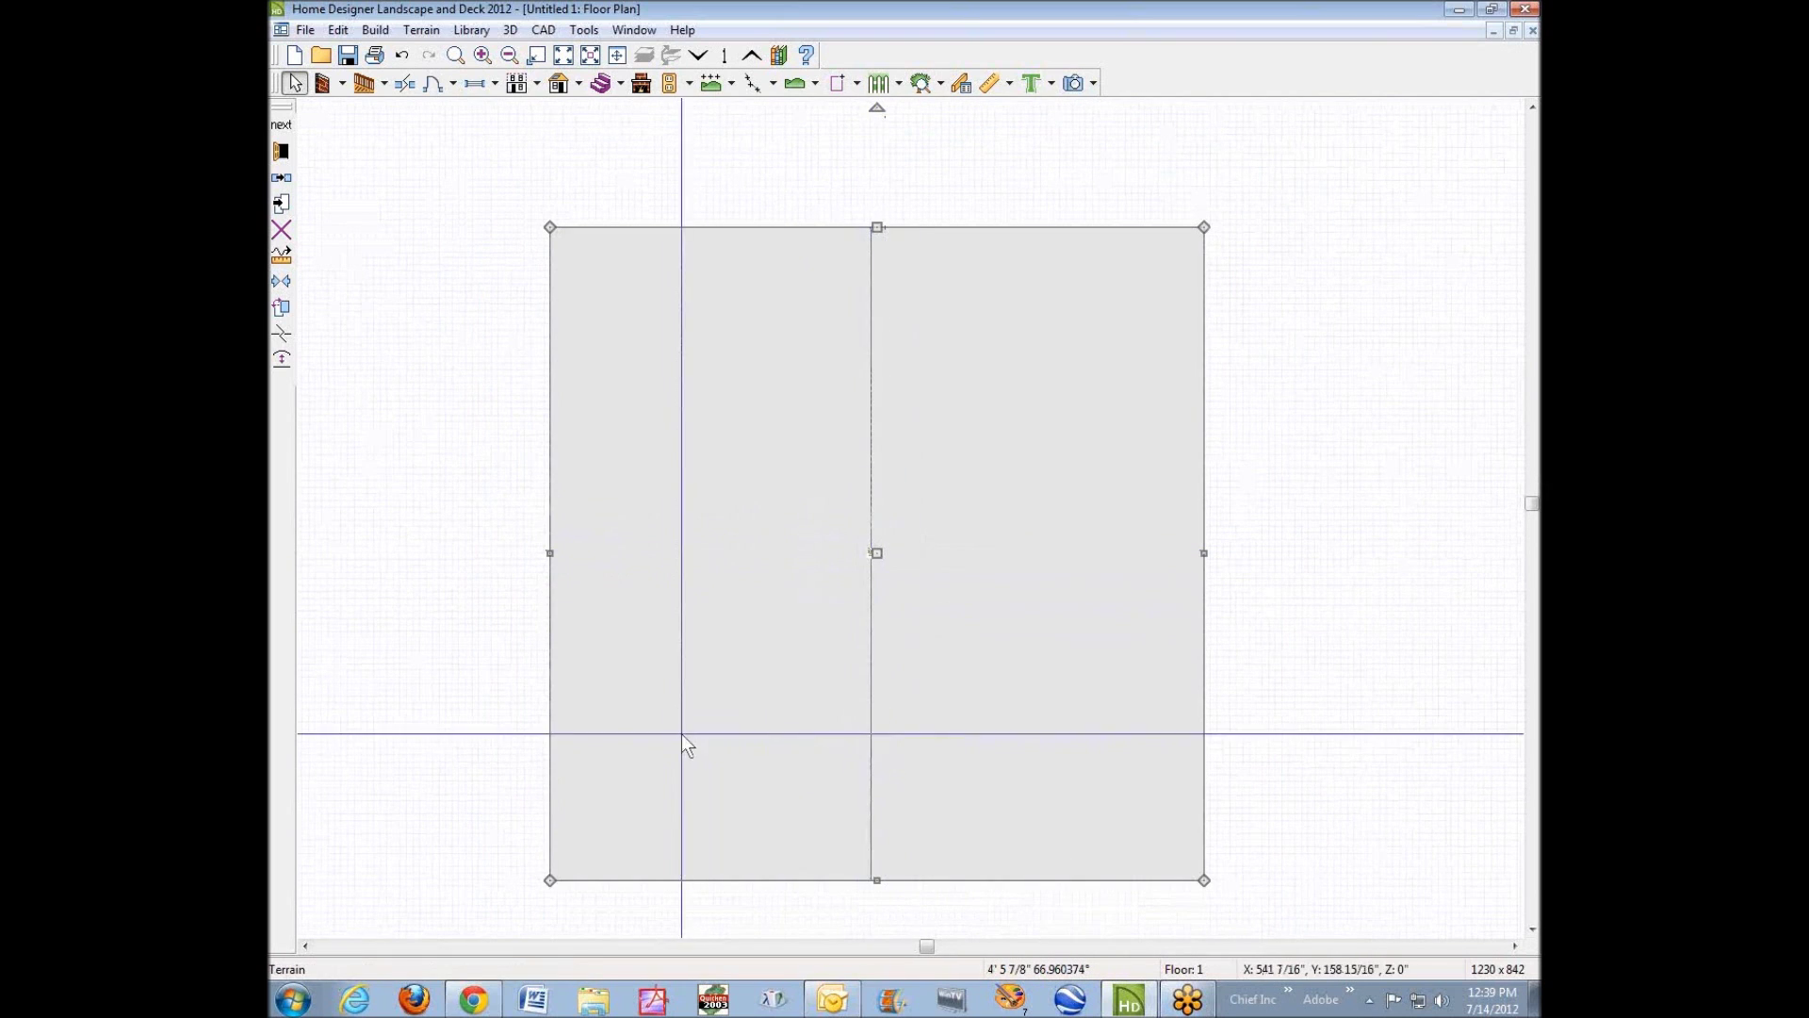
{"action": "left_click_drag", "start_coordinate": [877, 881], "coordinate": [906, 720]}
{"action": "key", "text": "Escape"}
{"action": "scroll", "coordinate": [1048, 451], "scroll_direction": "up", "scroll_amount": 1}
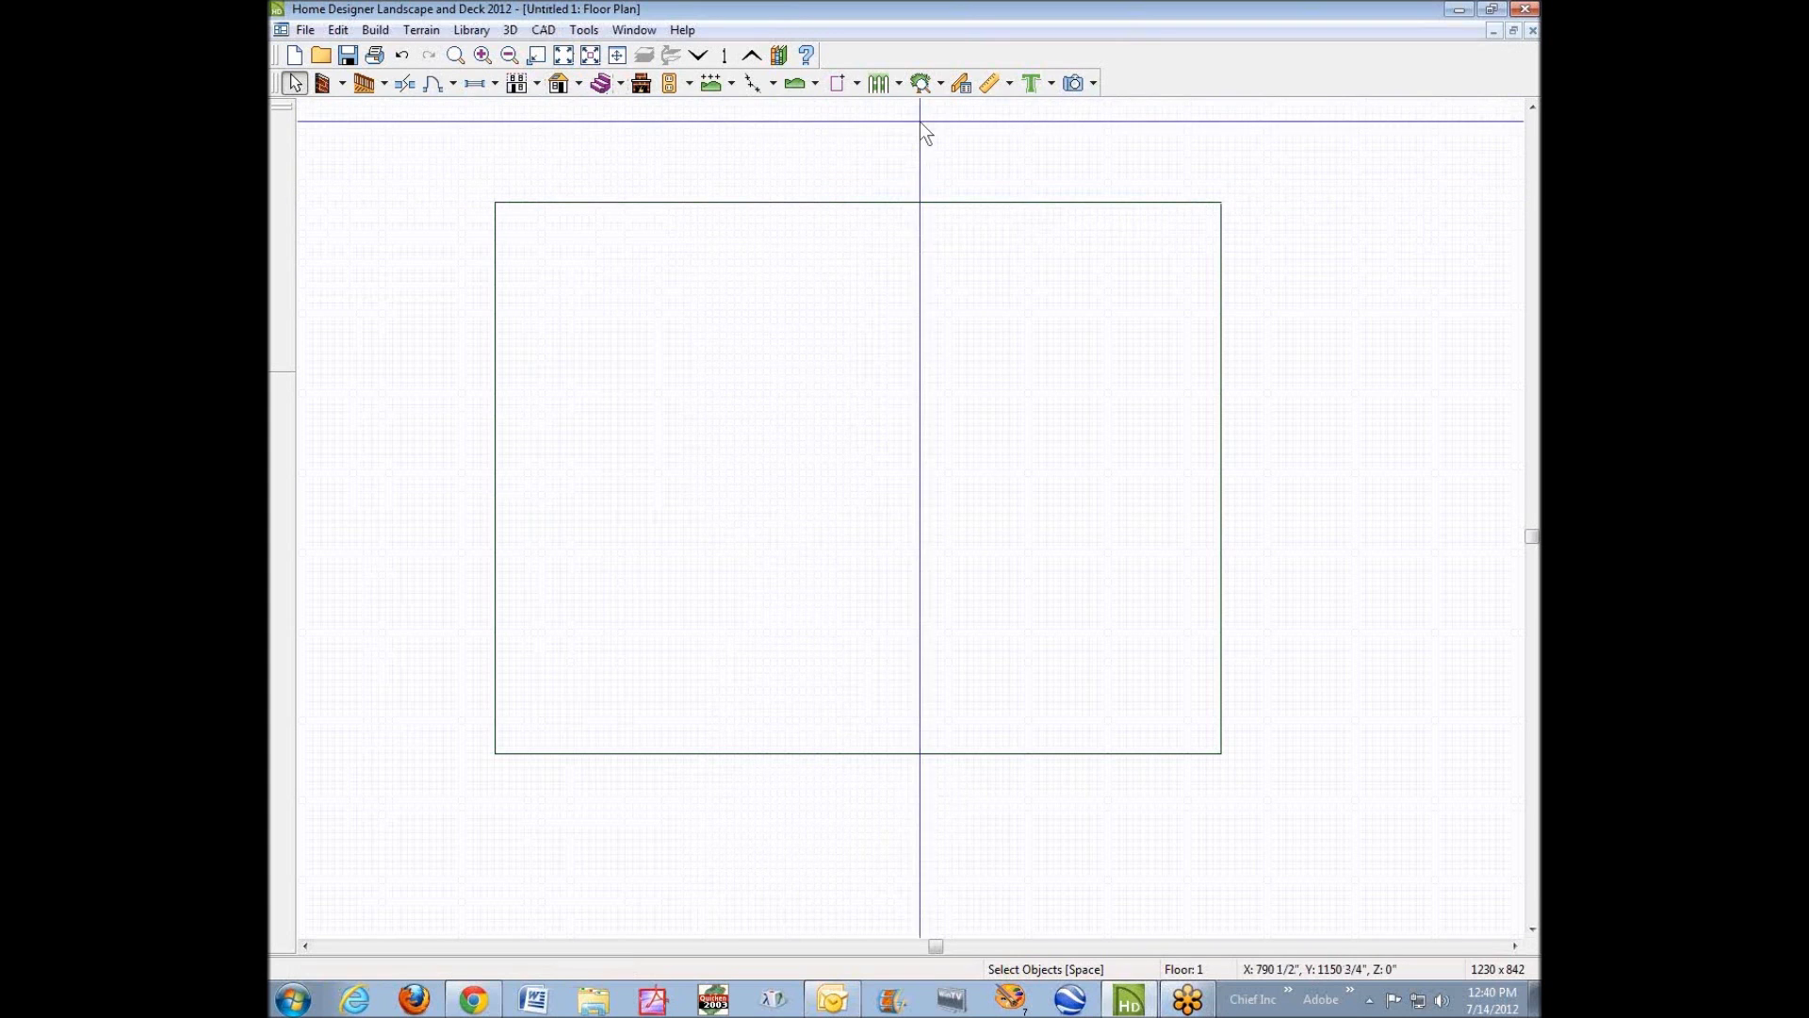
Create a Full Overview of the terrain, orbit around it, and return to the floor plan.
{"action": "left_click", "coordinate": [1064, 90]}
{"action": "left_click", "coordinate": [1094, 89]}
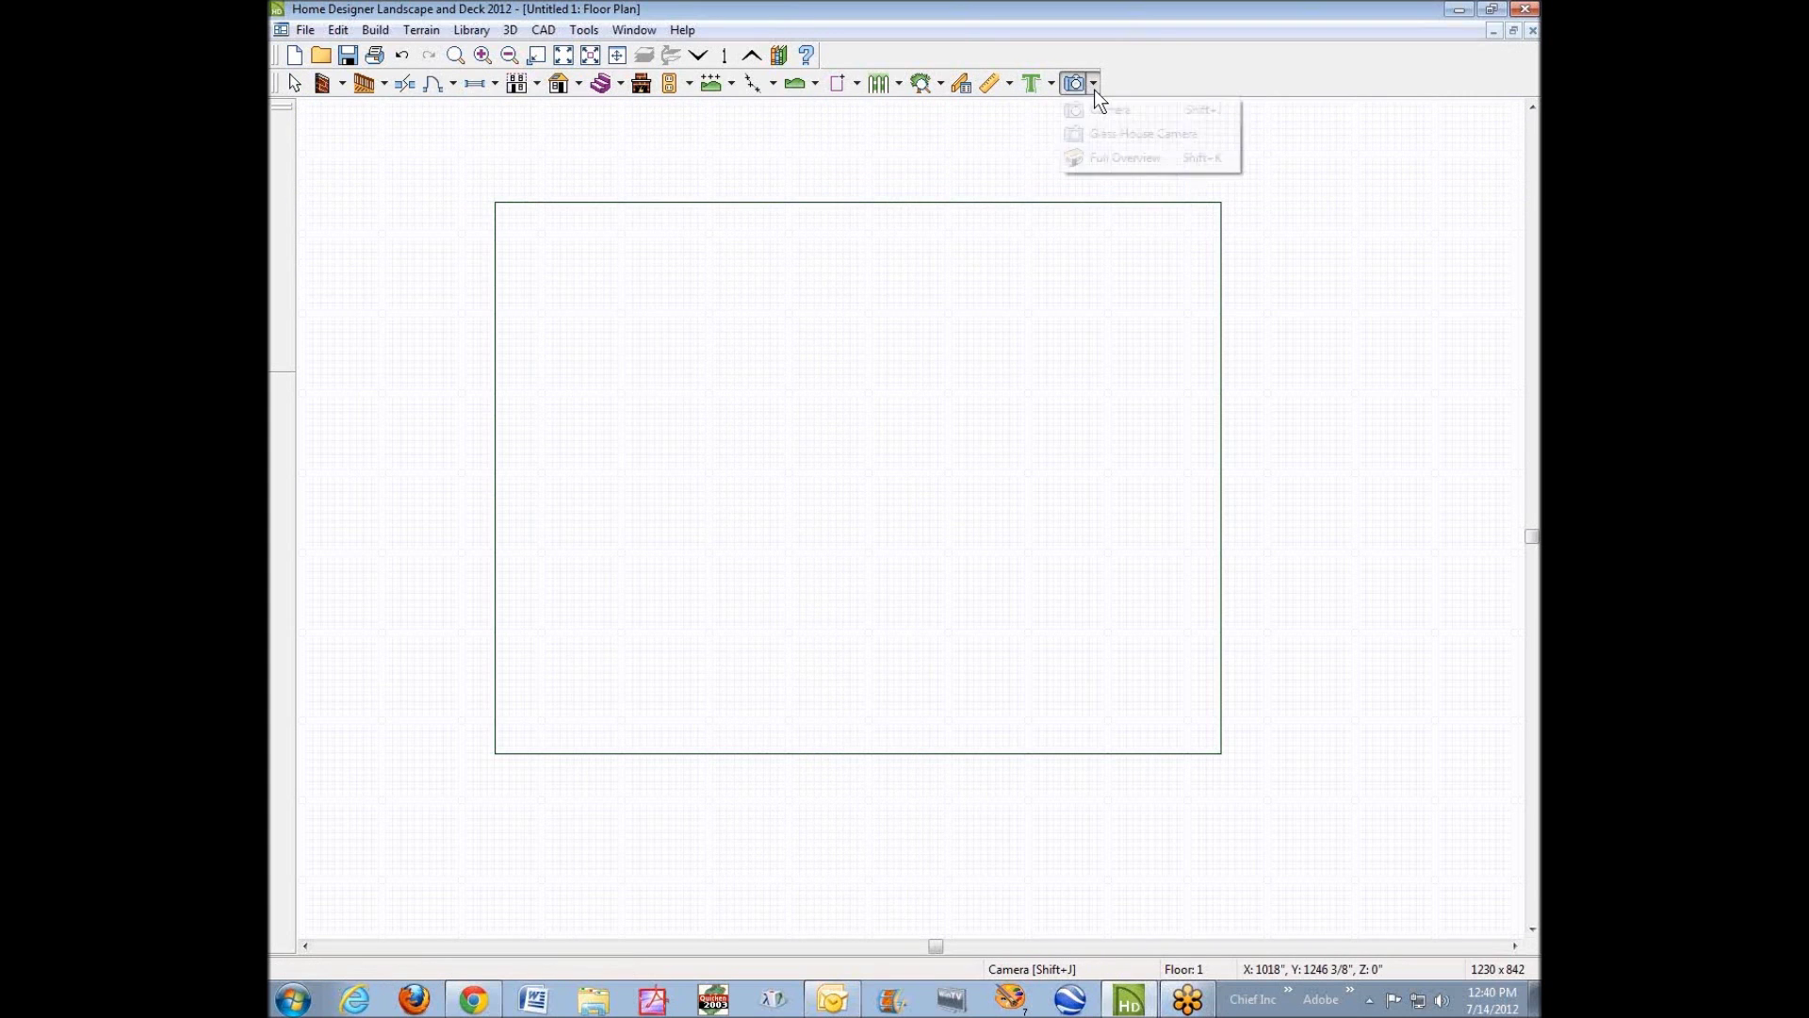
{"action": "left_click", "coordinate": [1119, 160]}
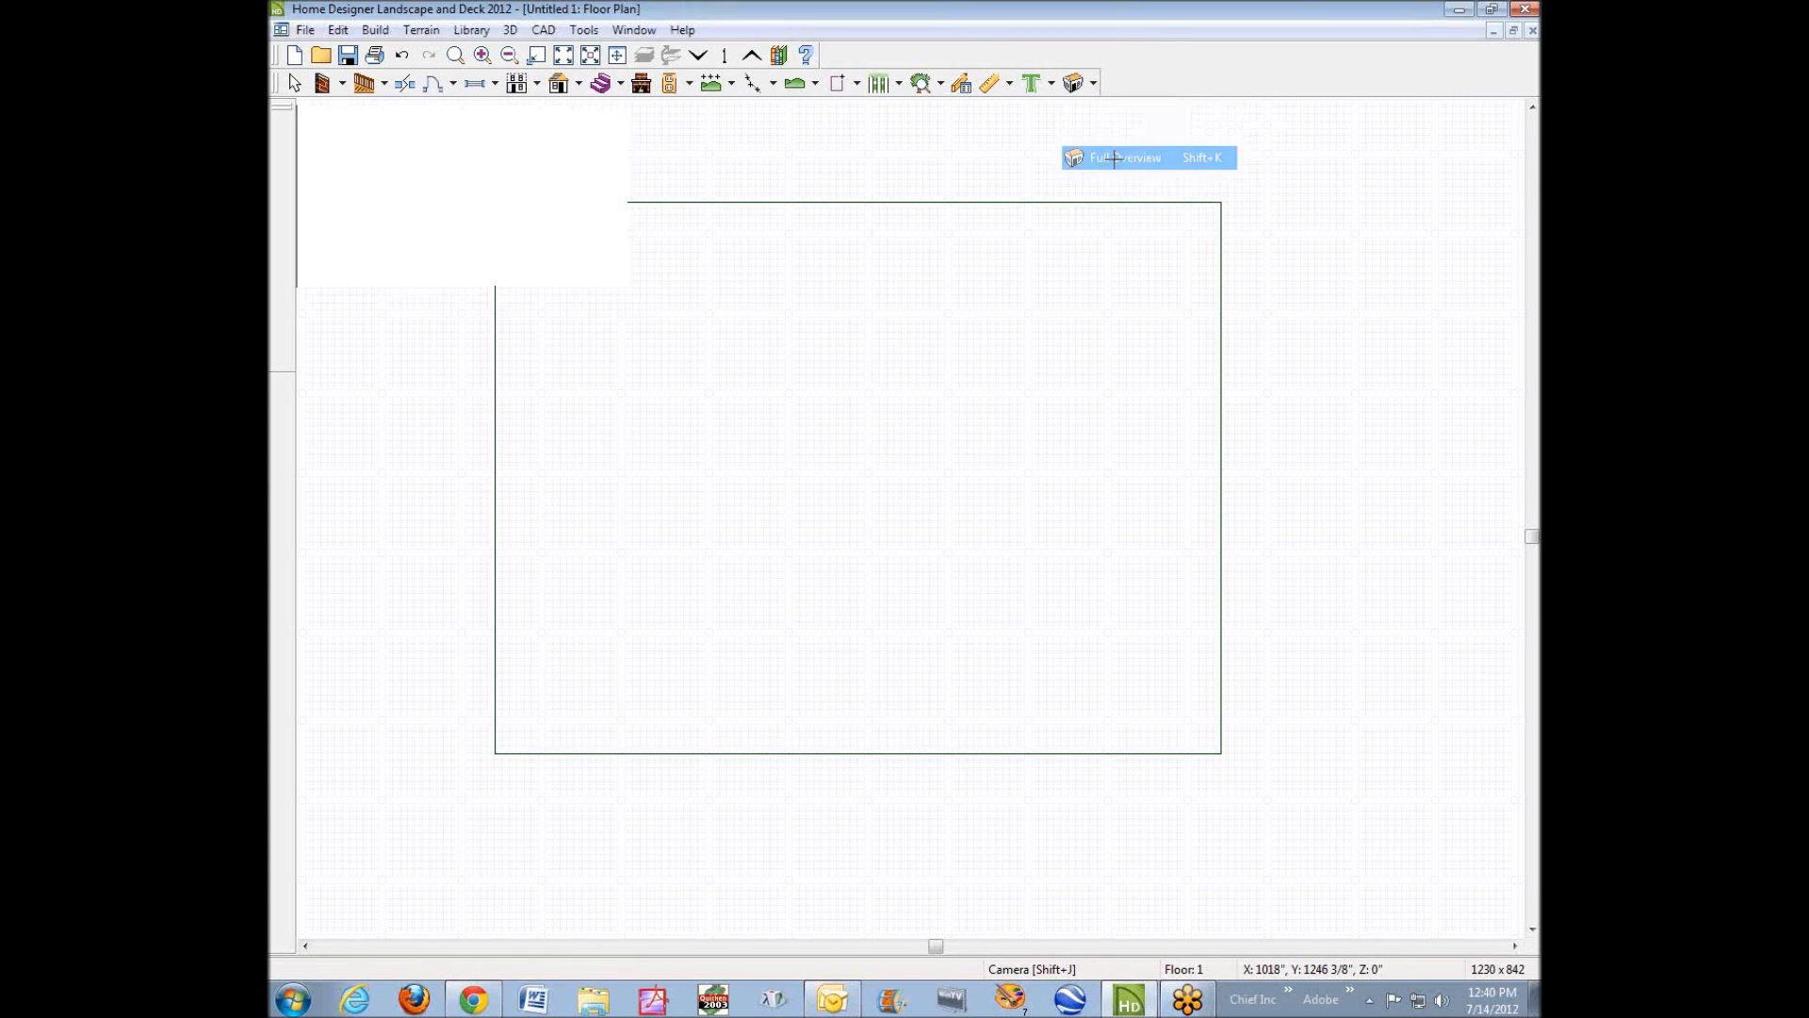
{"action": "left_click_drag", "start_coordinate": [812, 459], "coordinate": [986, 472]}
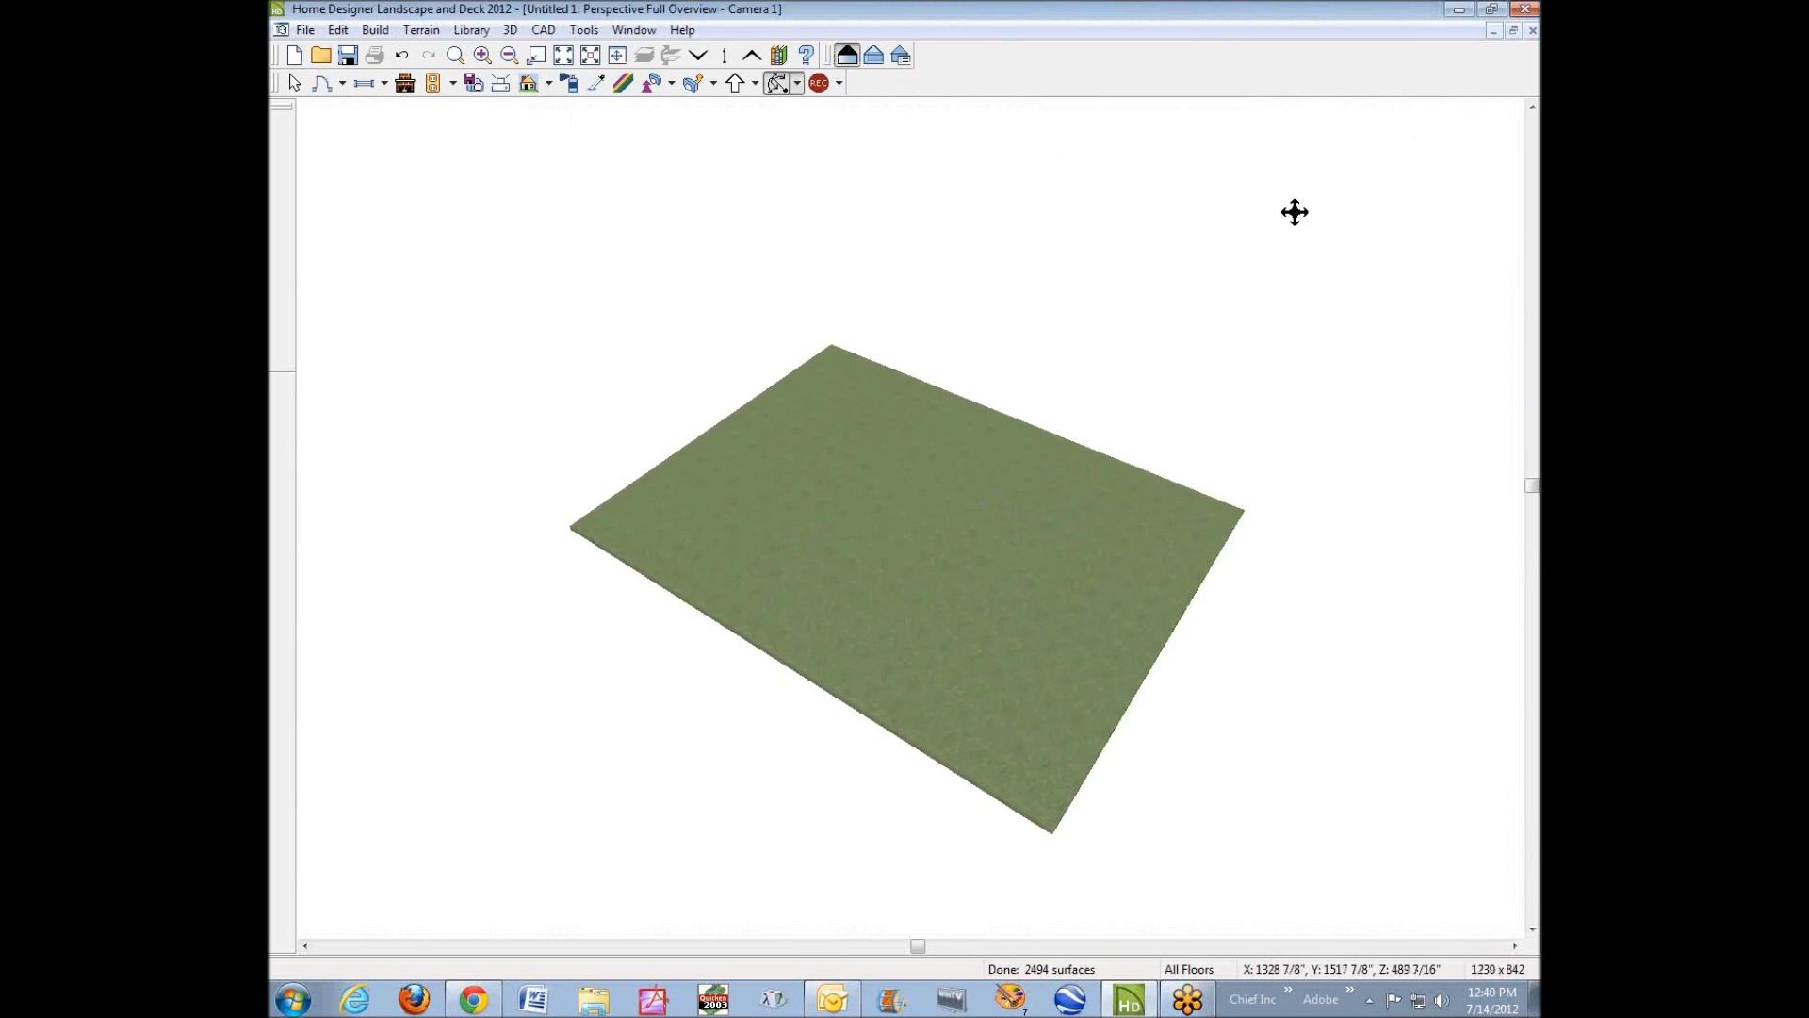
{"action": "key", "text": "ctrl+F4"}
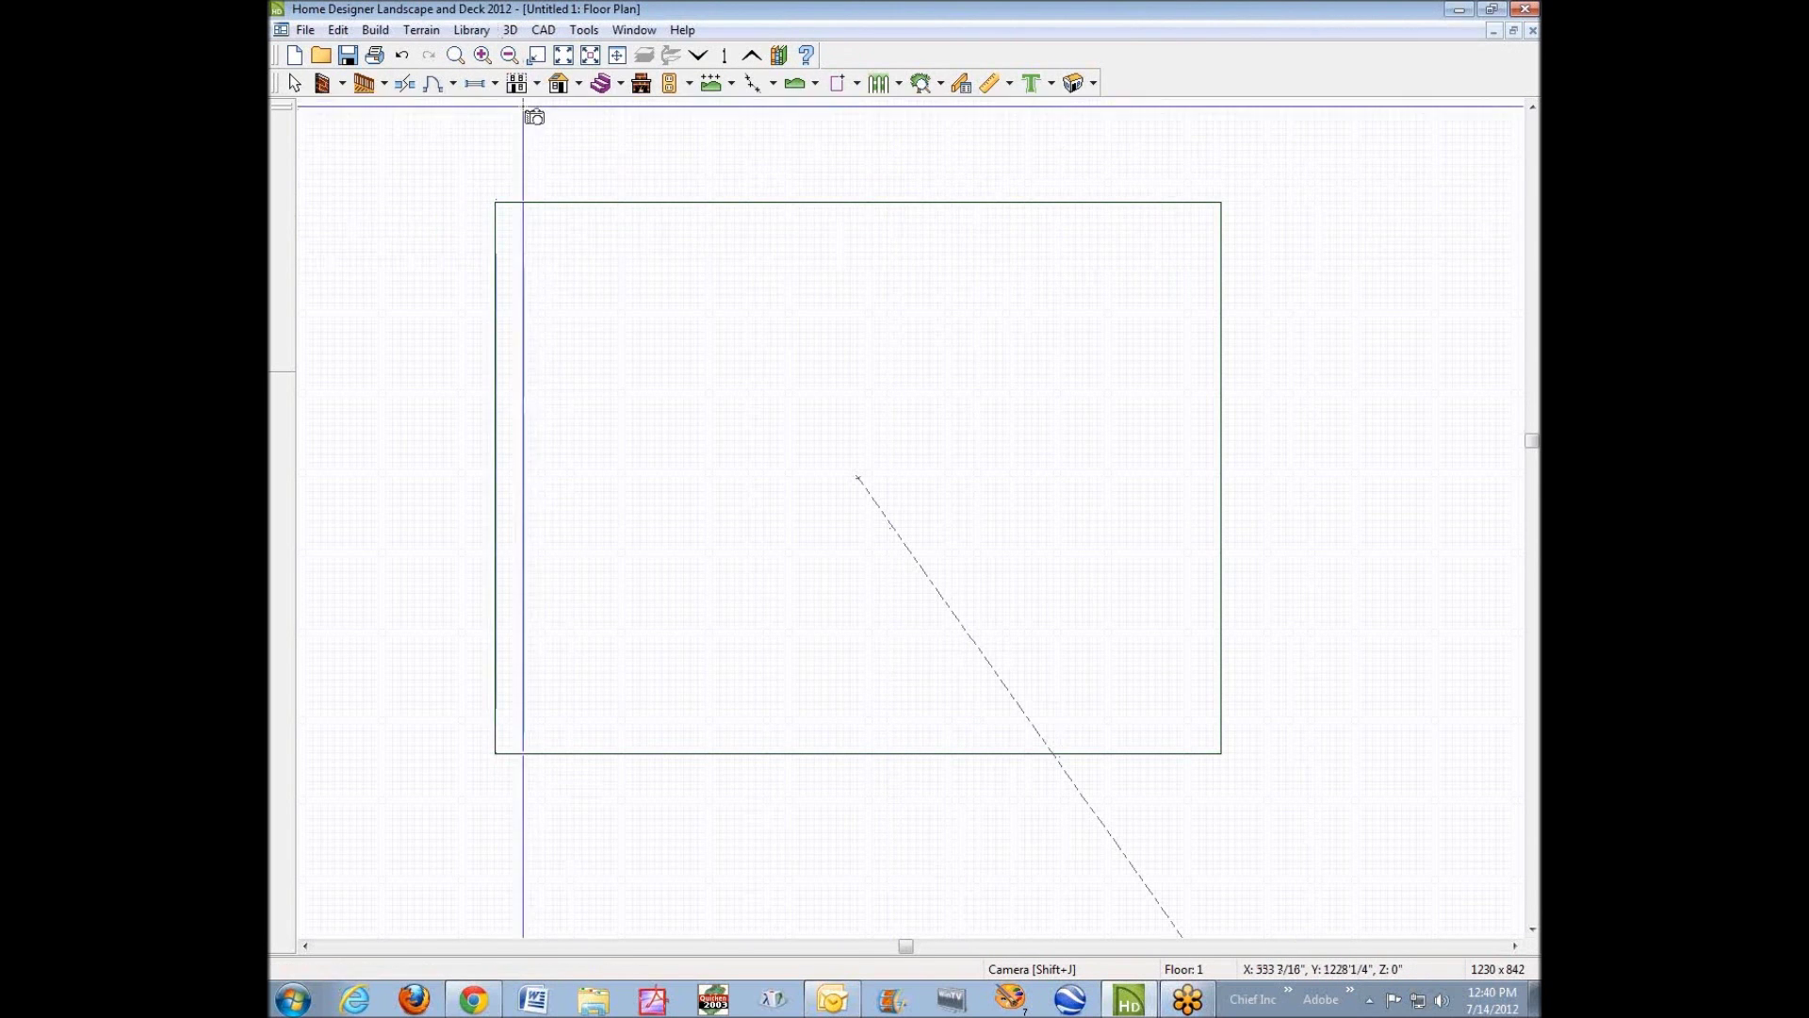
Draw a small rectangular house of four exterior walls inside the upper middle of the terrain perimeter.
{"action": "left_click", "coordinate": [320, 84]}
{"action": "mouse_move", "coordinate": [740, 364]}
{"action": "left_mouse_down"}
{"action": "mouse_move", "coordinate": [896, 365]}
{"action": "mouse_move", "coordinate": [896, 475]}
{"action": "mouse_move", "coordinate": [738, 478]}
{"action": "mouse_move", "coordinate": [741, 365]}
{"action": "left_mouse_up"}
{"action": "key", "text": "space"}
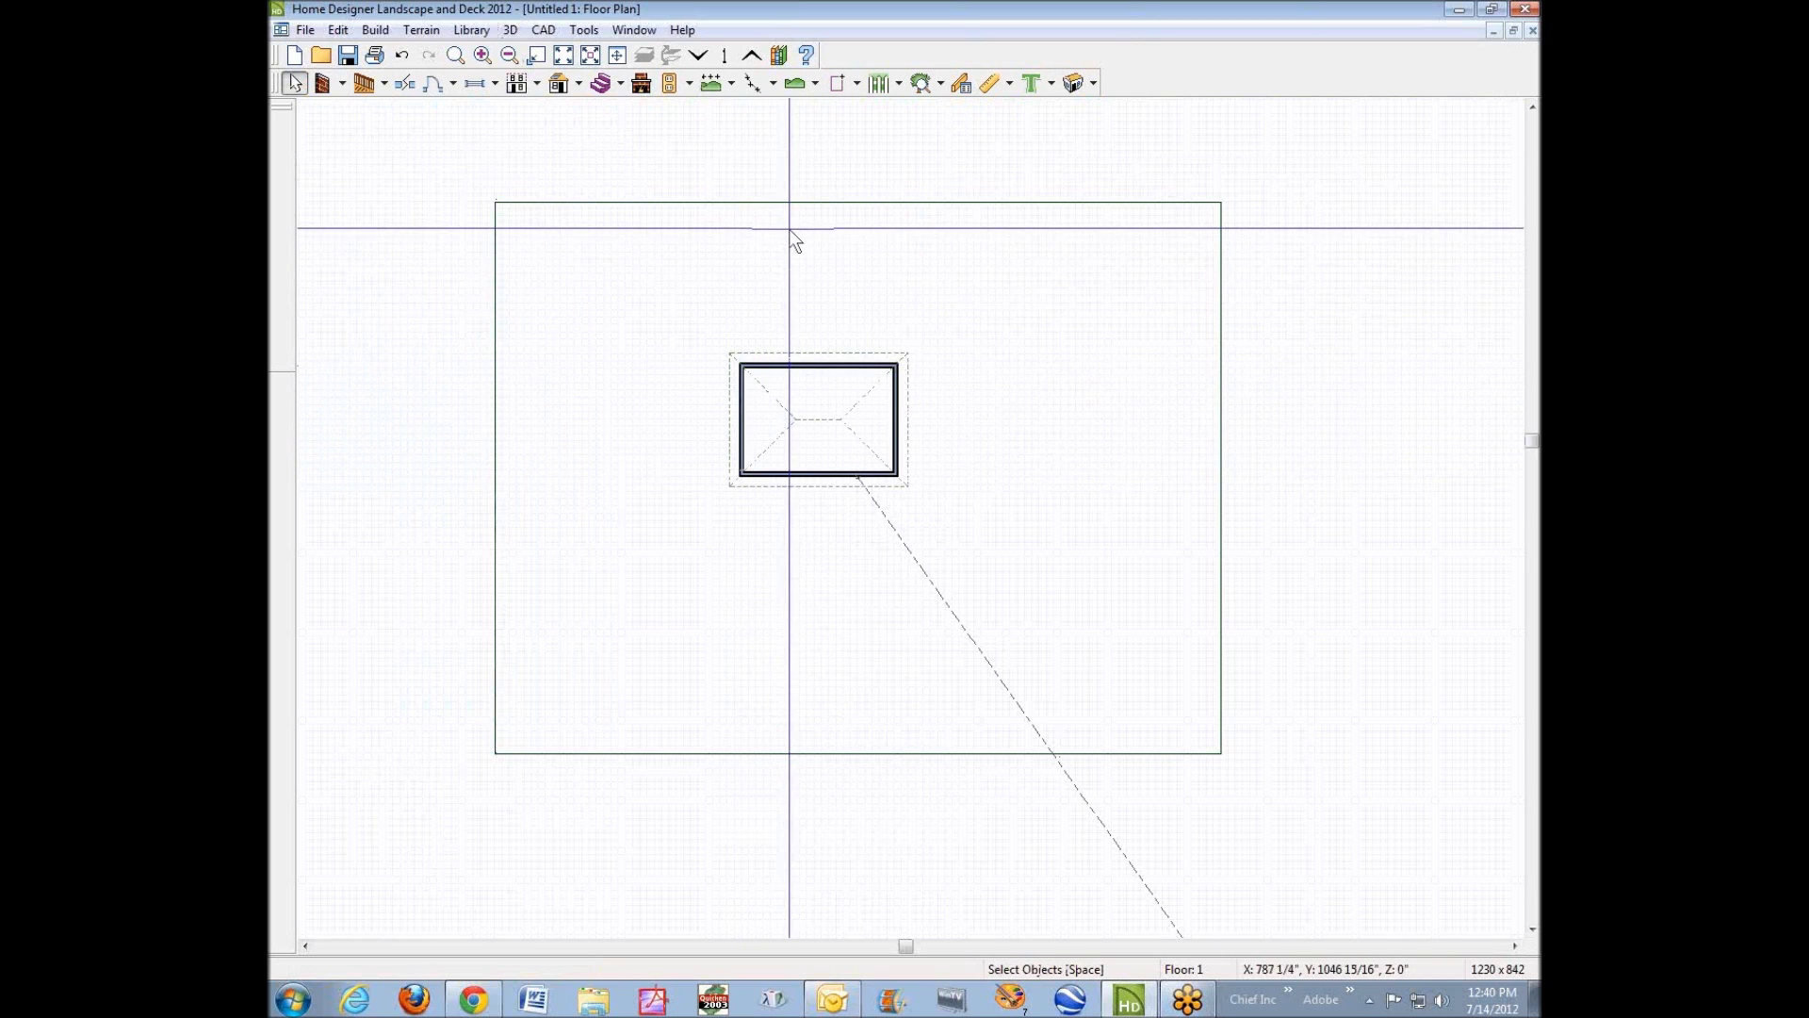
Review the terrain's building pad and clipping settings, and inspect the house up close in the full overview.
{"action": "double_click", "coordinate": [827, 216]}
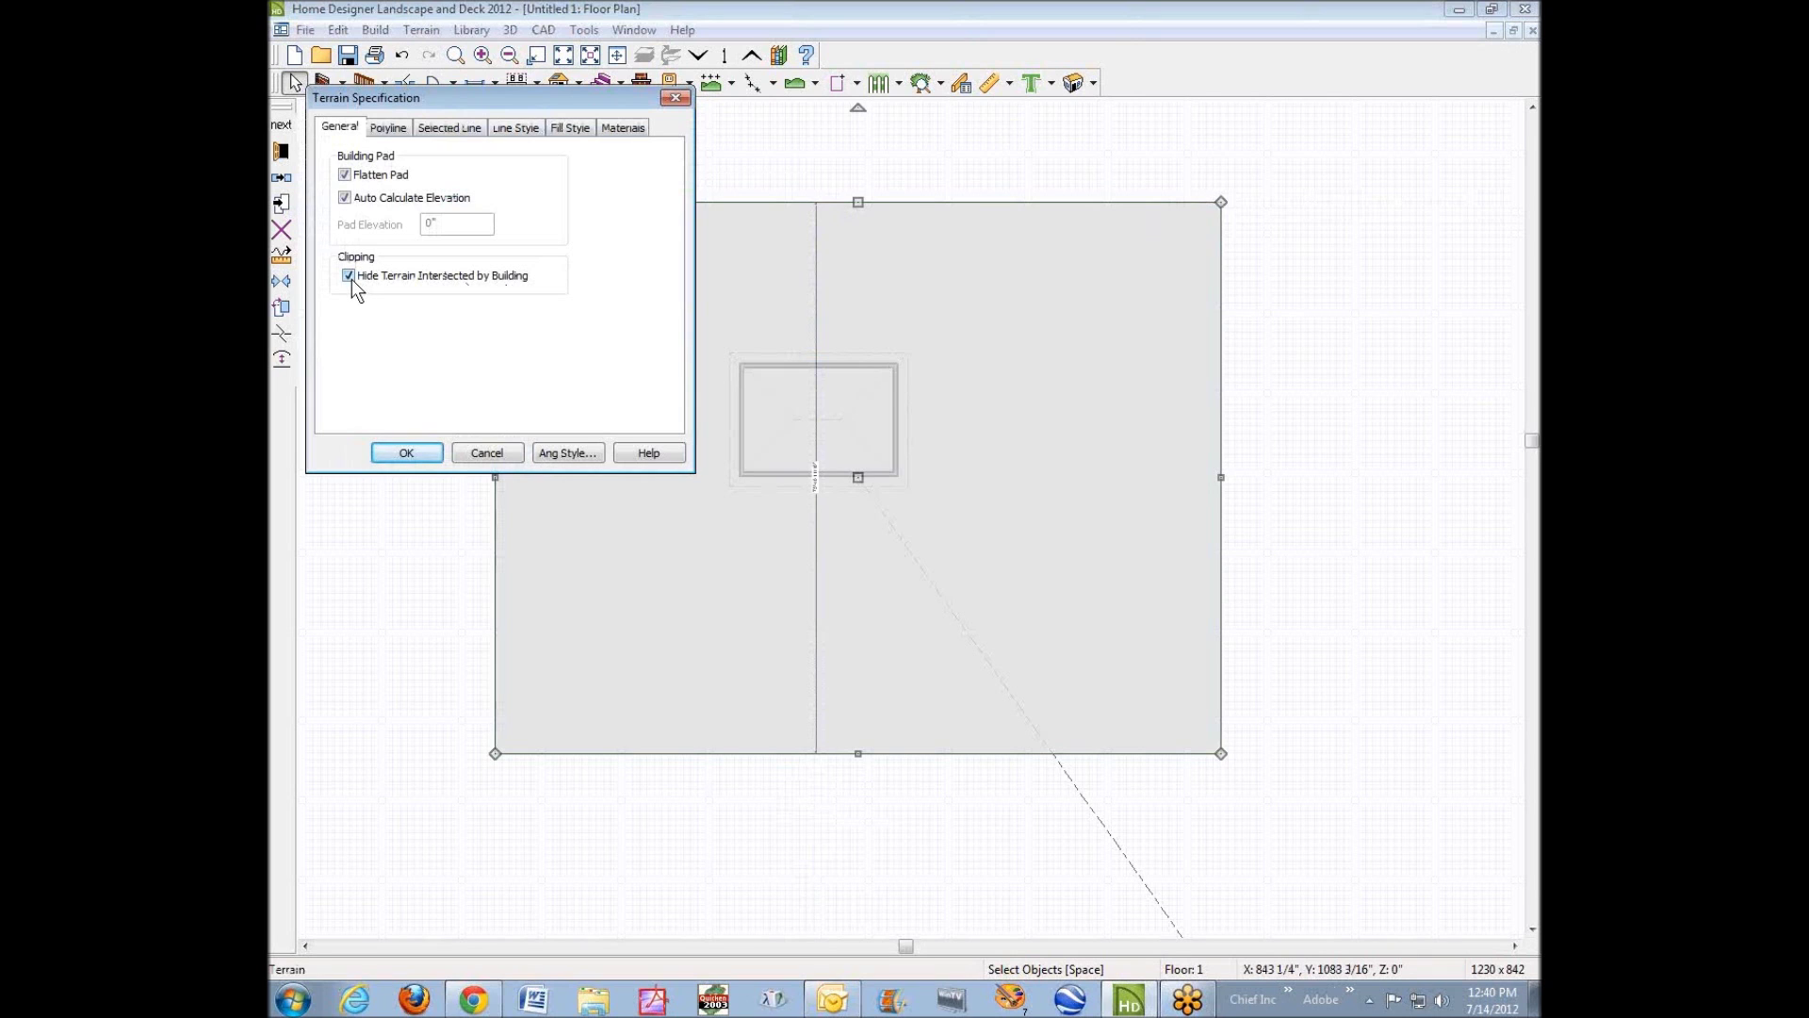
{"action": "left_click", "coordinate": [406, 454]}
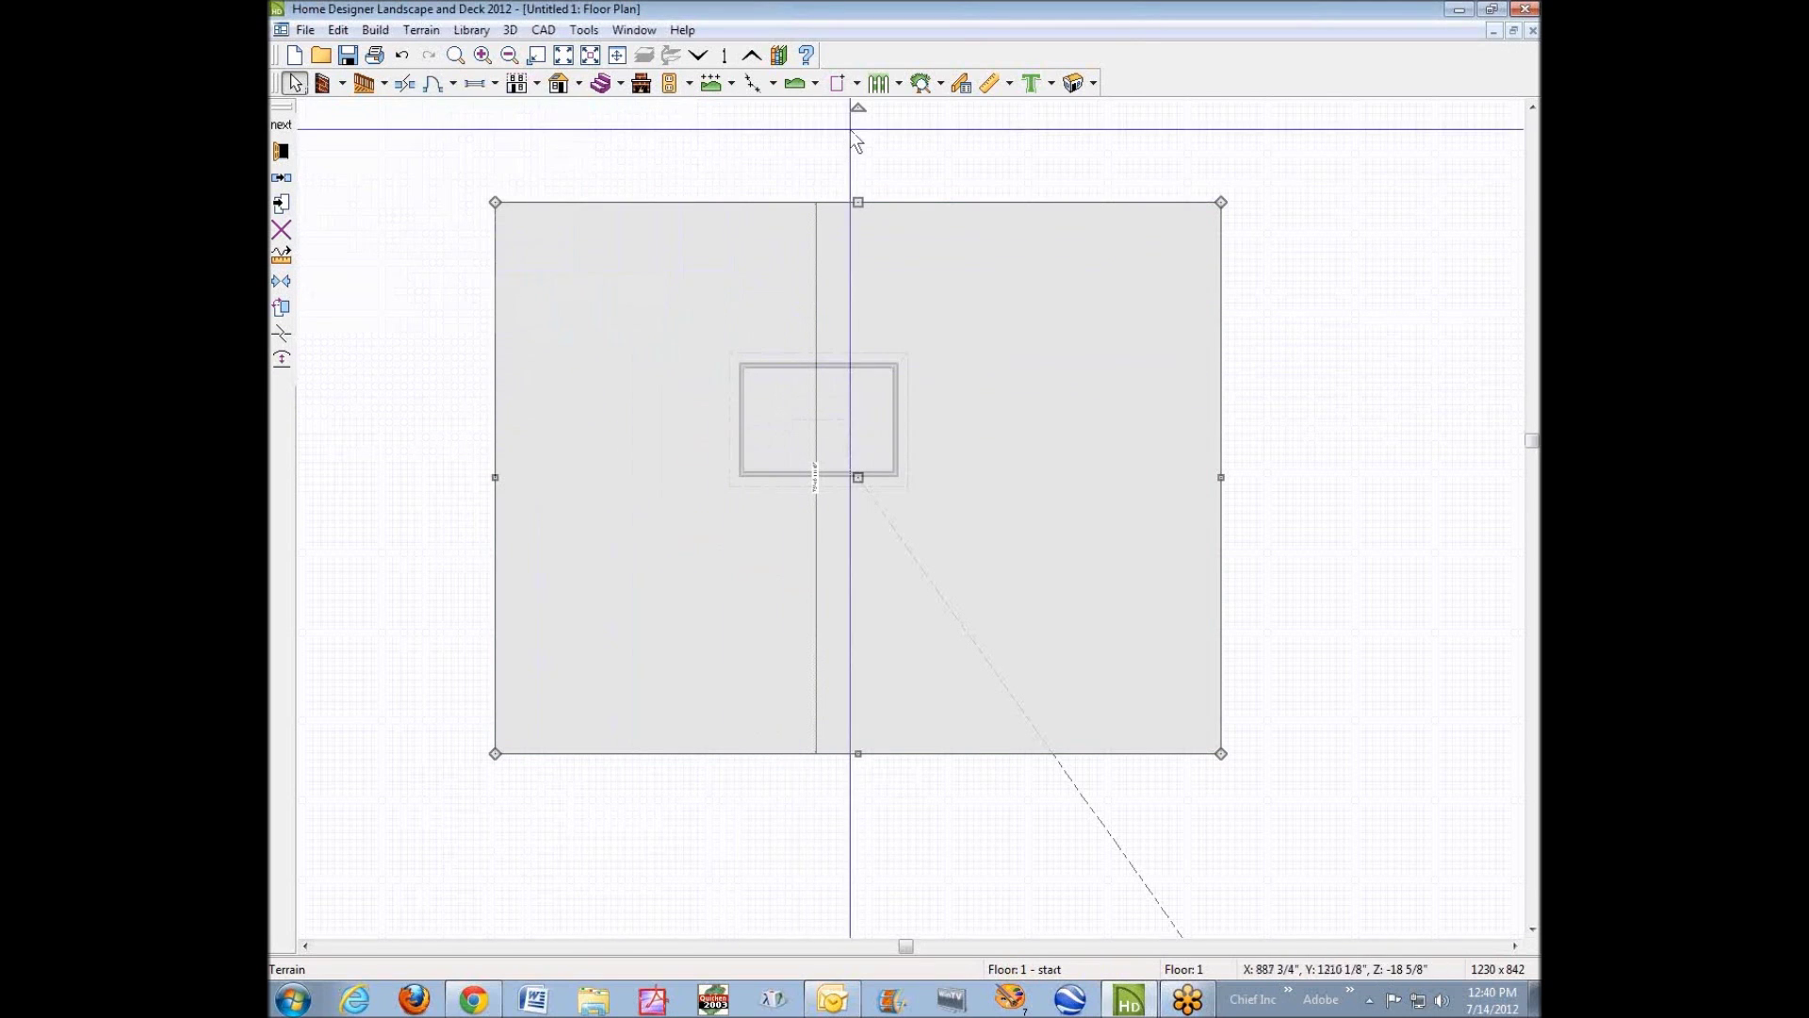
{"action": "key", "text": "ctrl+Tab"}
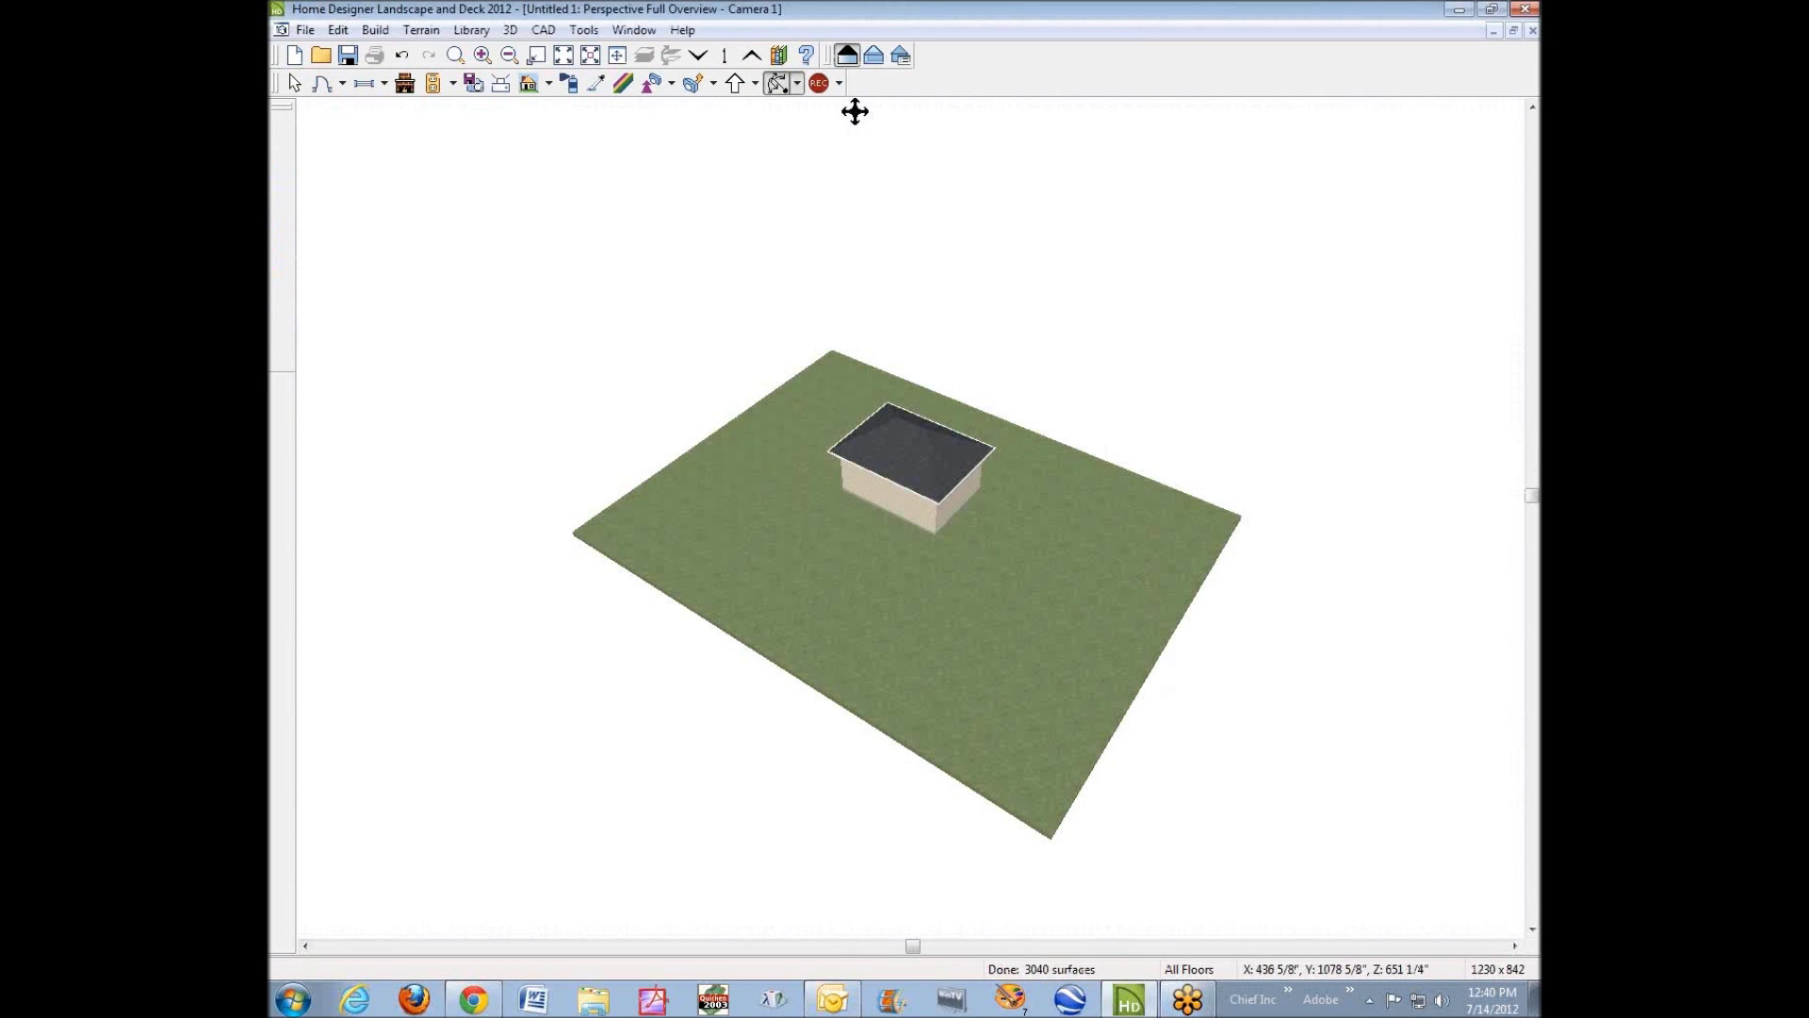
{"action": "left_click_drag", "start_coordinate": [993, 289], "coordinate": [910, 452]}
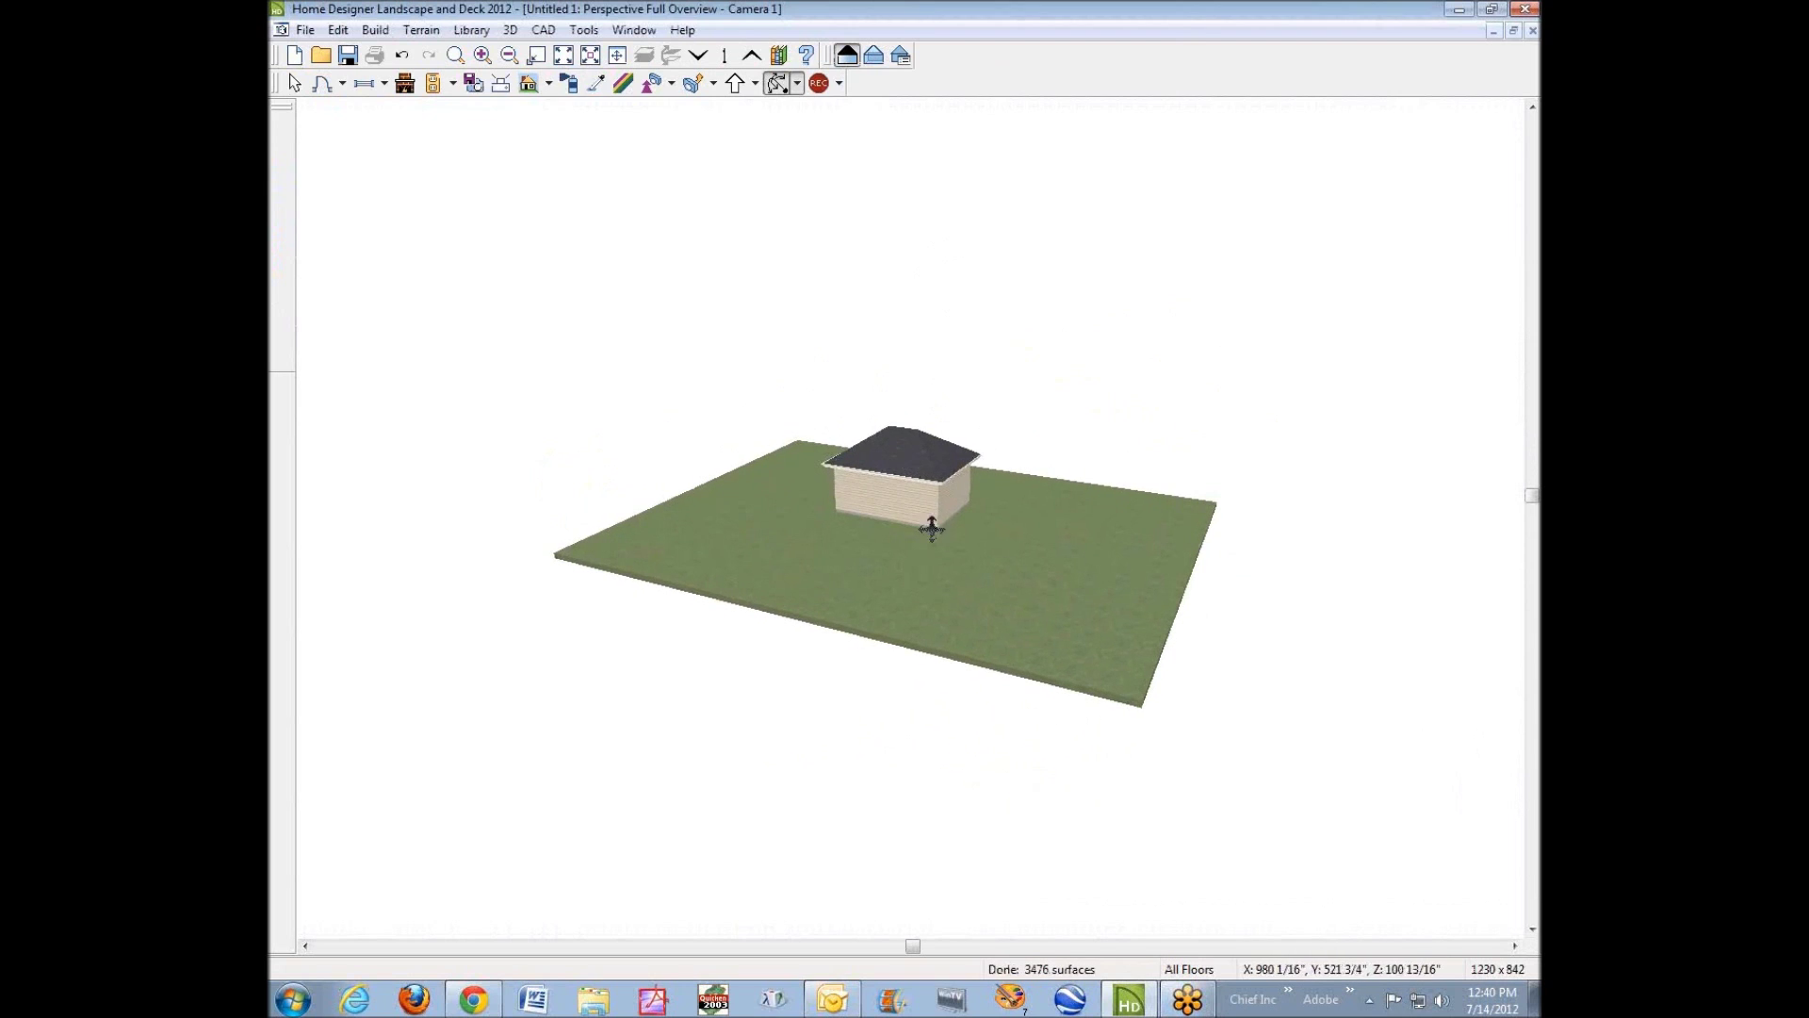
{"action": "scroll", "coordinate": [912, 504], "scroll_direction": "up", "scroll_amount": 3}
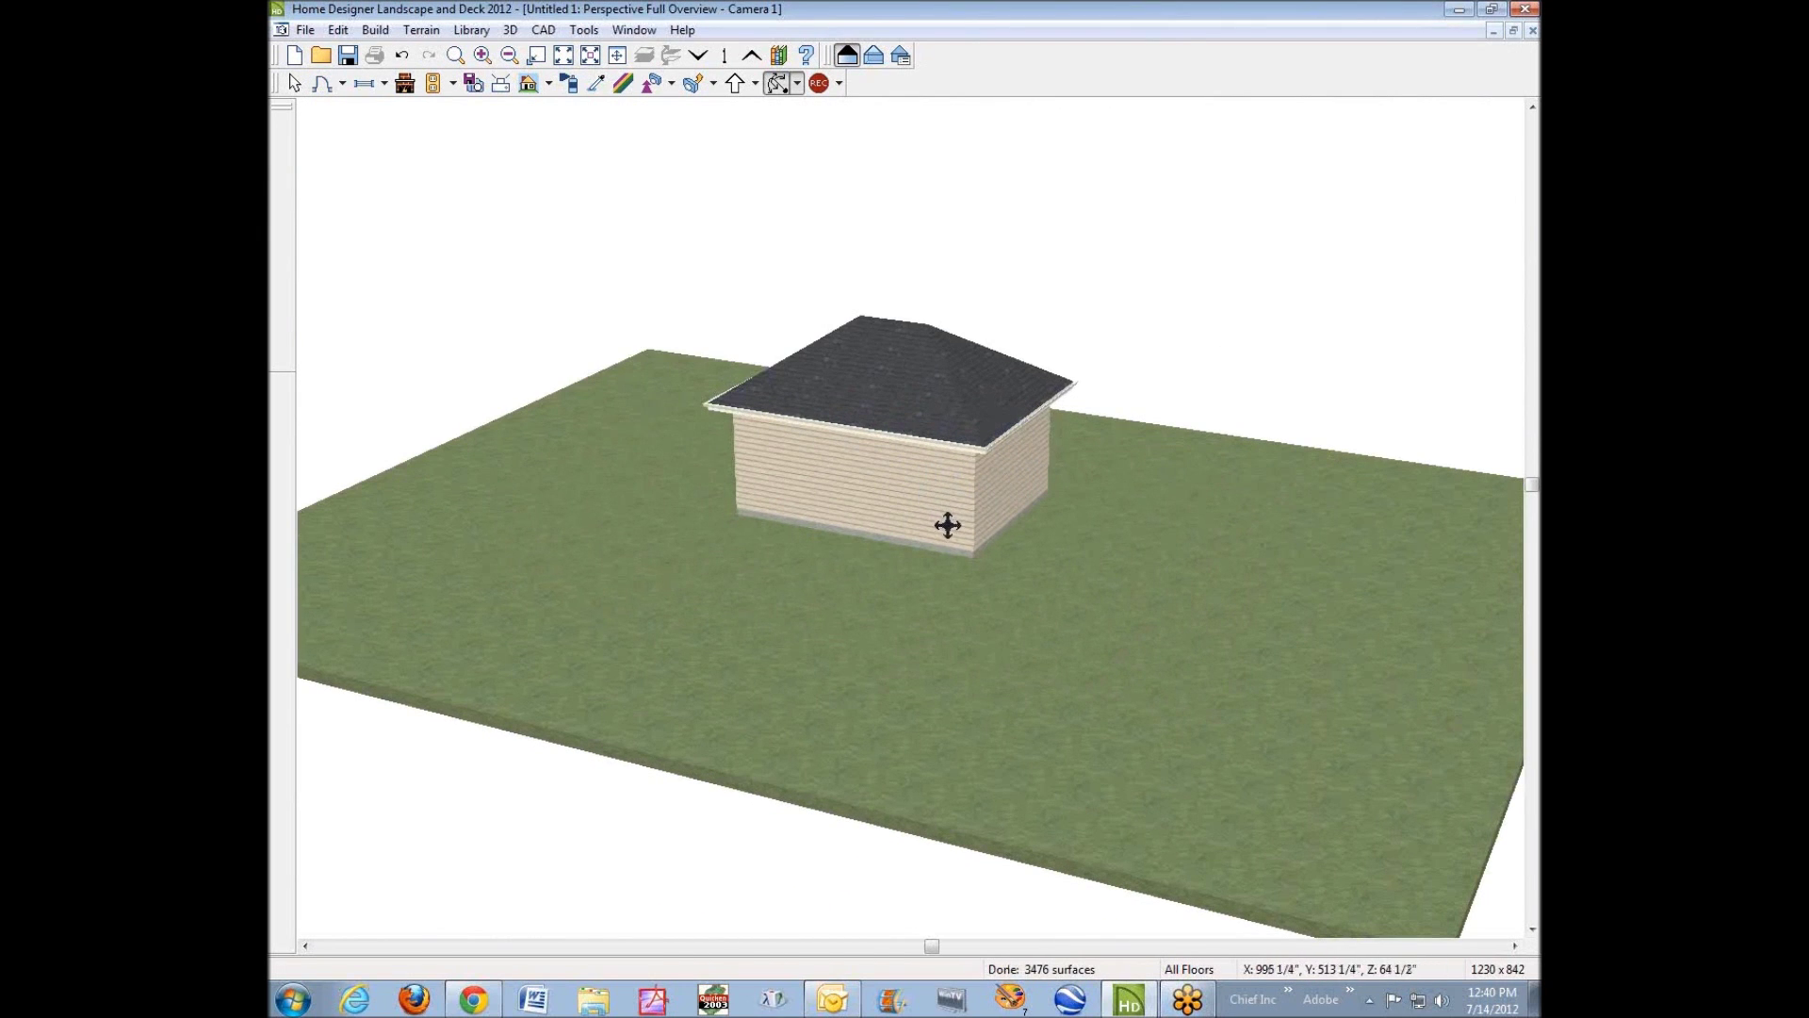
Turn off Auto Calculate Elevation for the terrain's building pad and set the Pad Elevation to -60".
{"action": "key", "text": "space"}
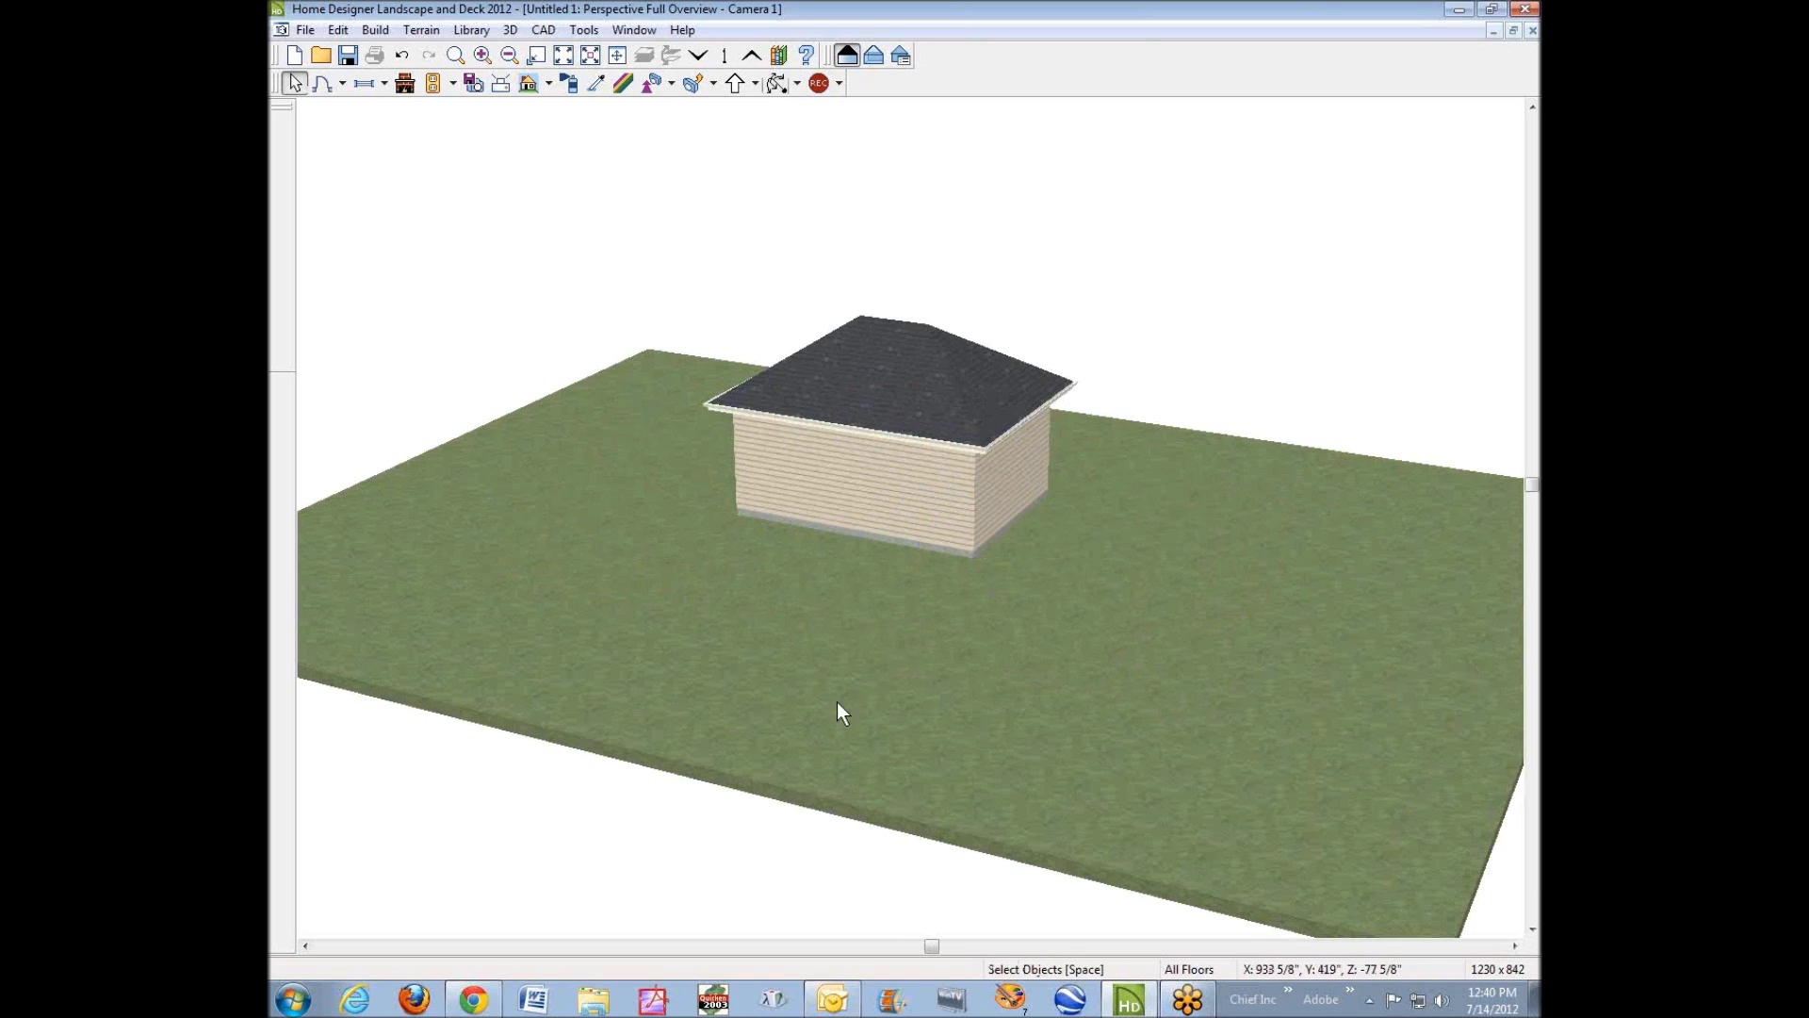
{"action": "left_click", "coordinate": [838, 704]}
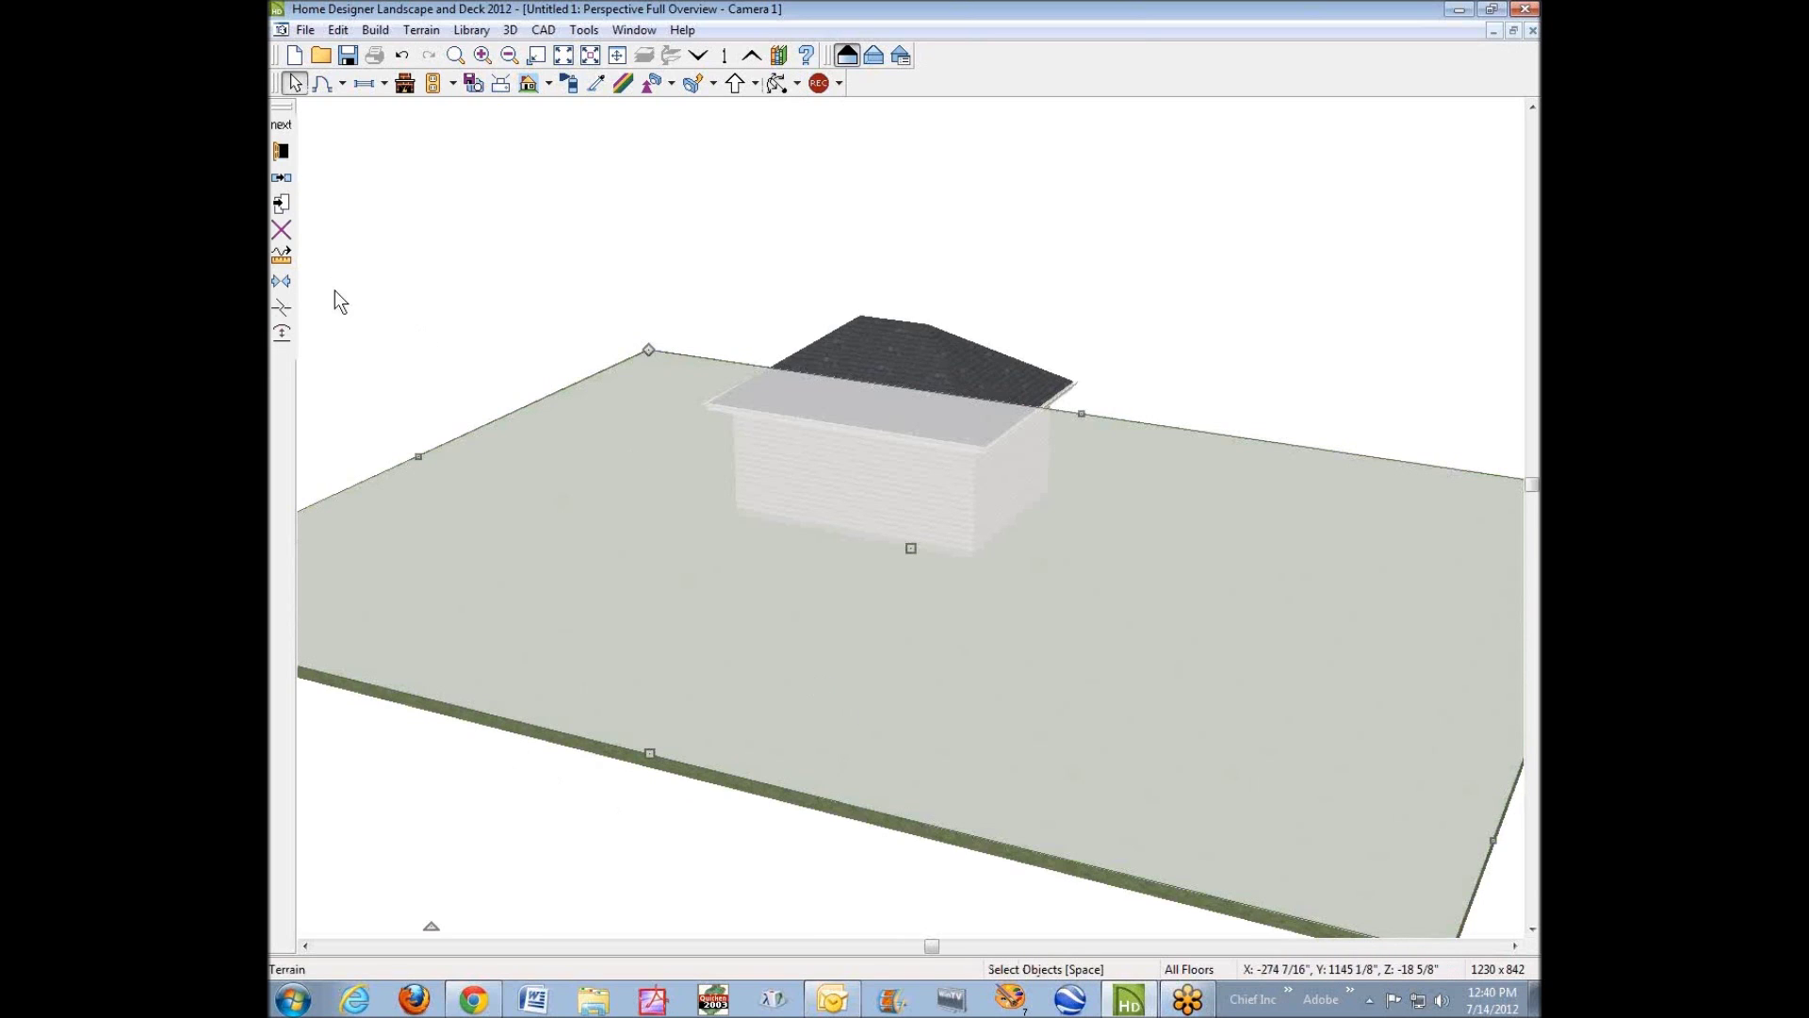
{"action": "left_click", "coordinate": [281, 151]}
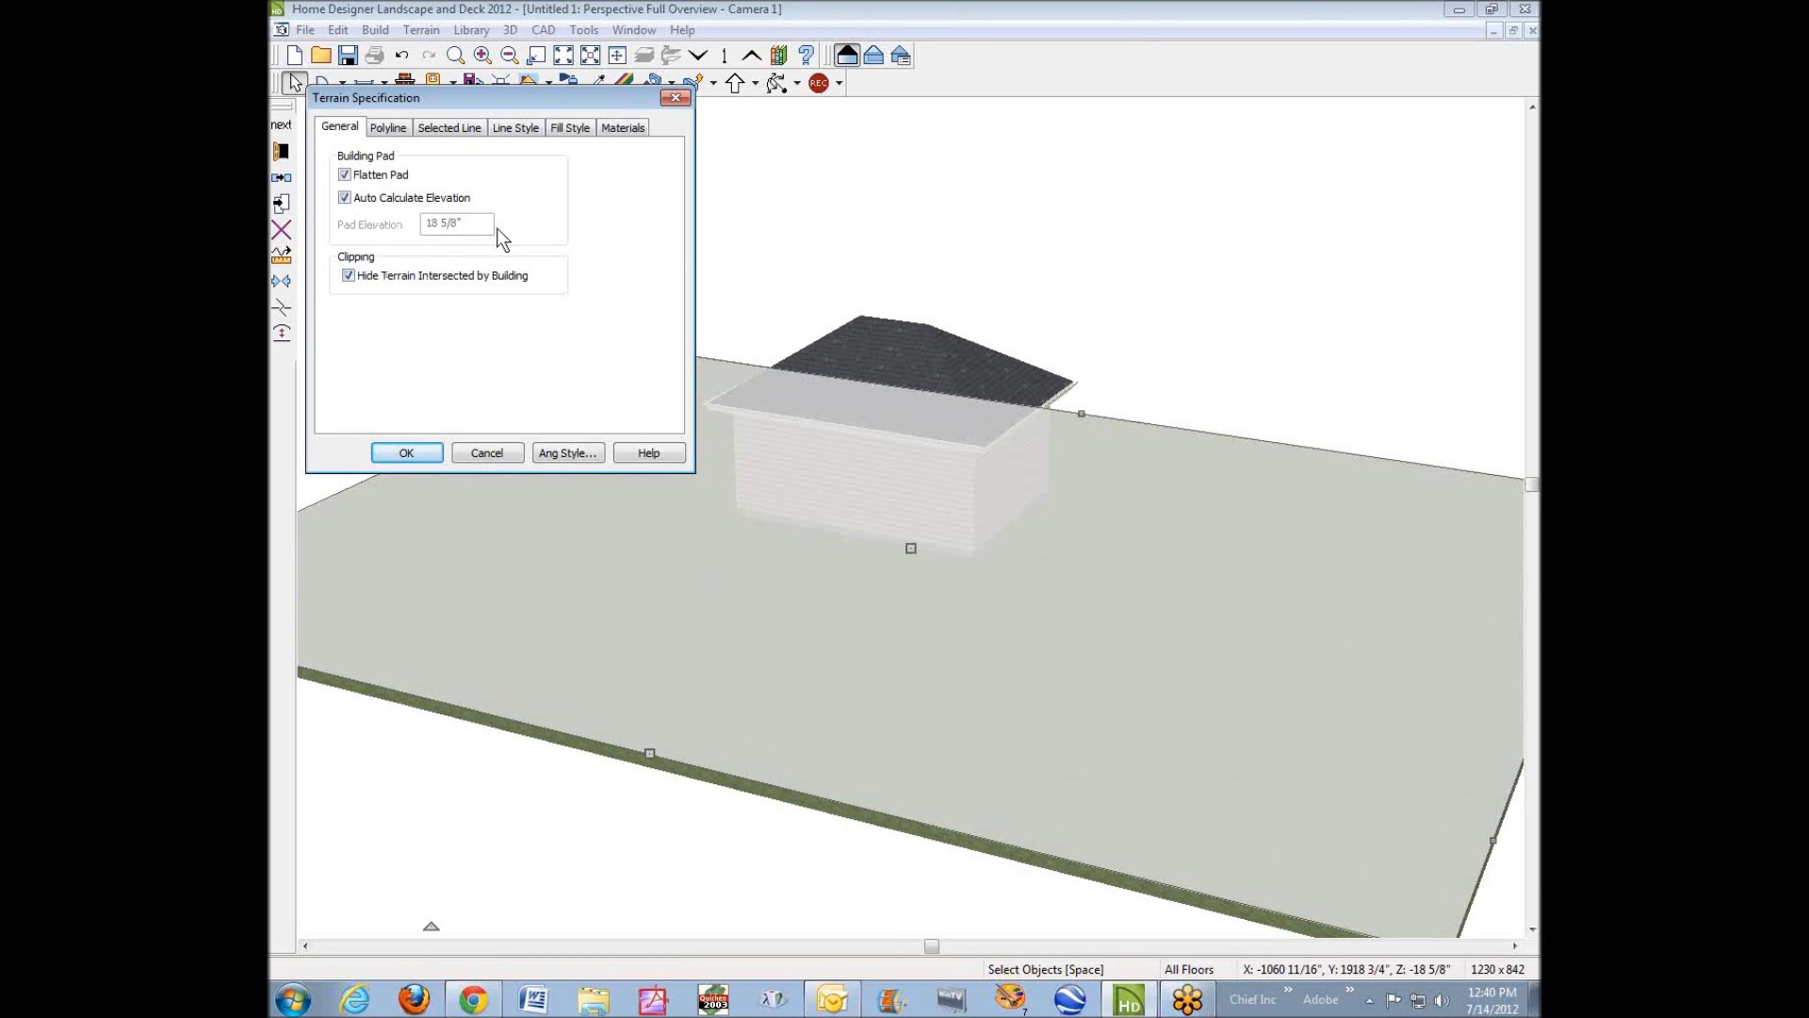
{"action": "left_click", "coordinate": [349, 198]}
{"action": "left_click", "coordinate": [406, 453]}
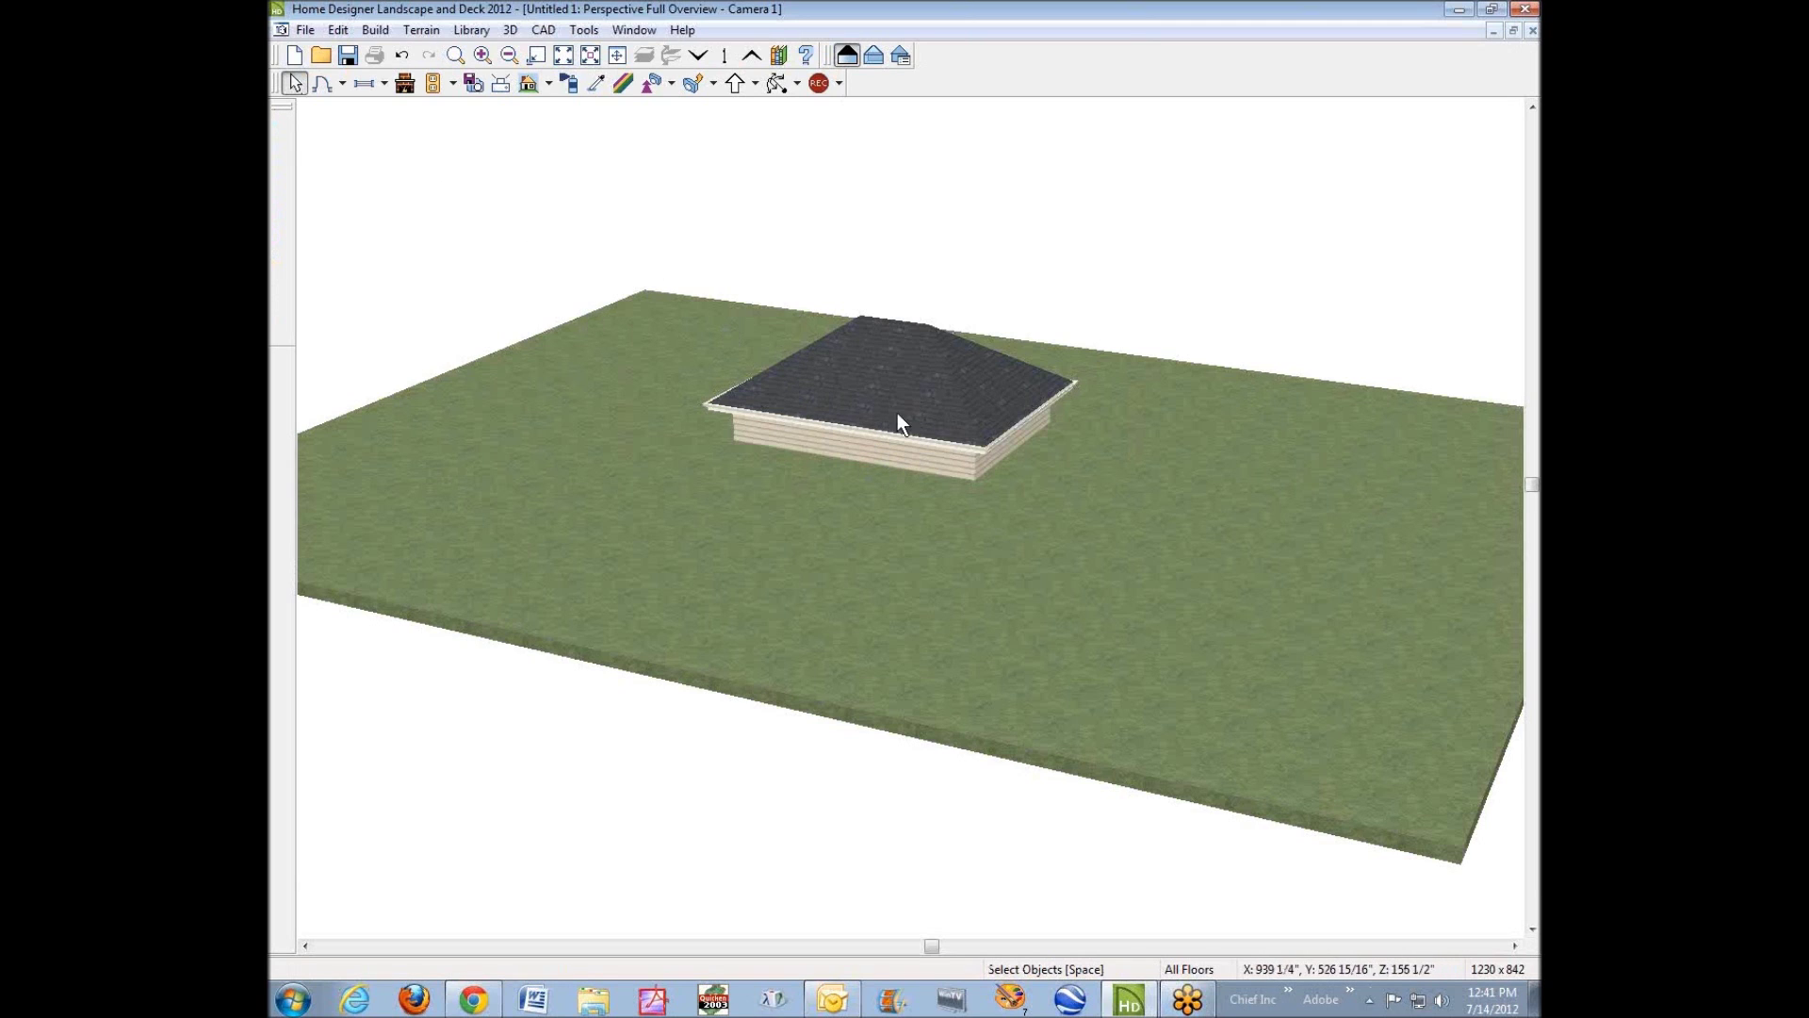
Place a camera inside the house to view the room's interior, and return to the full overview.
{"action": "key", "text": "ctrl+Tab"}
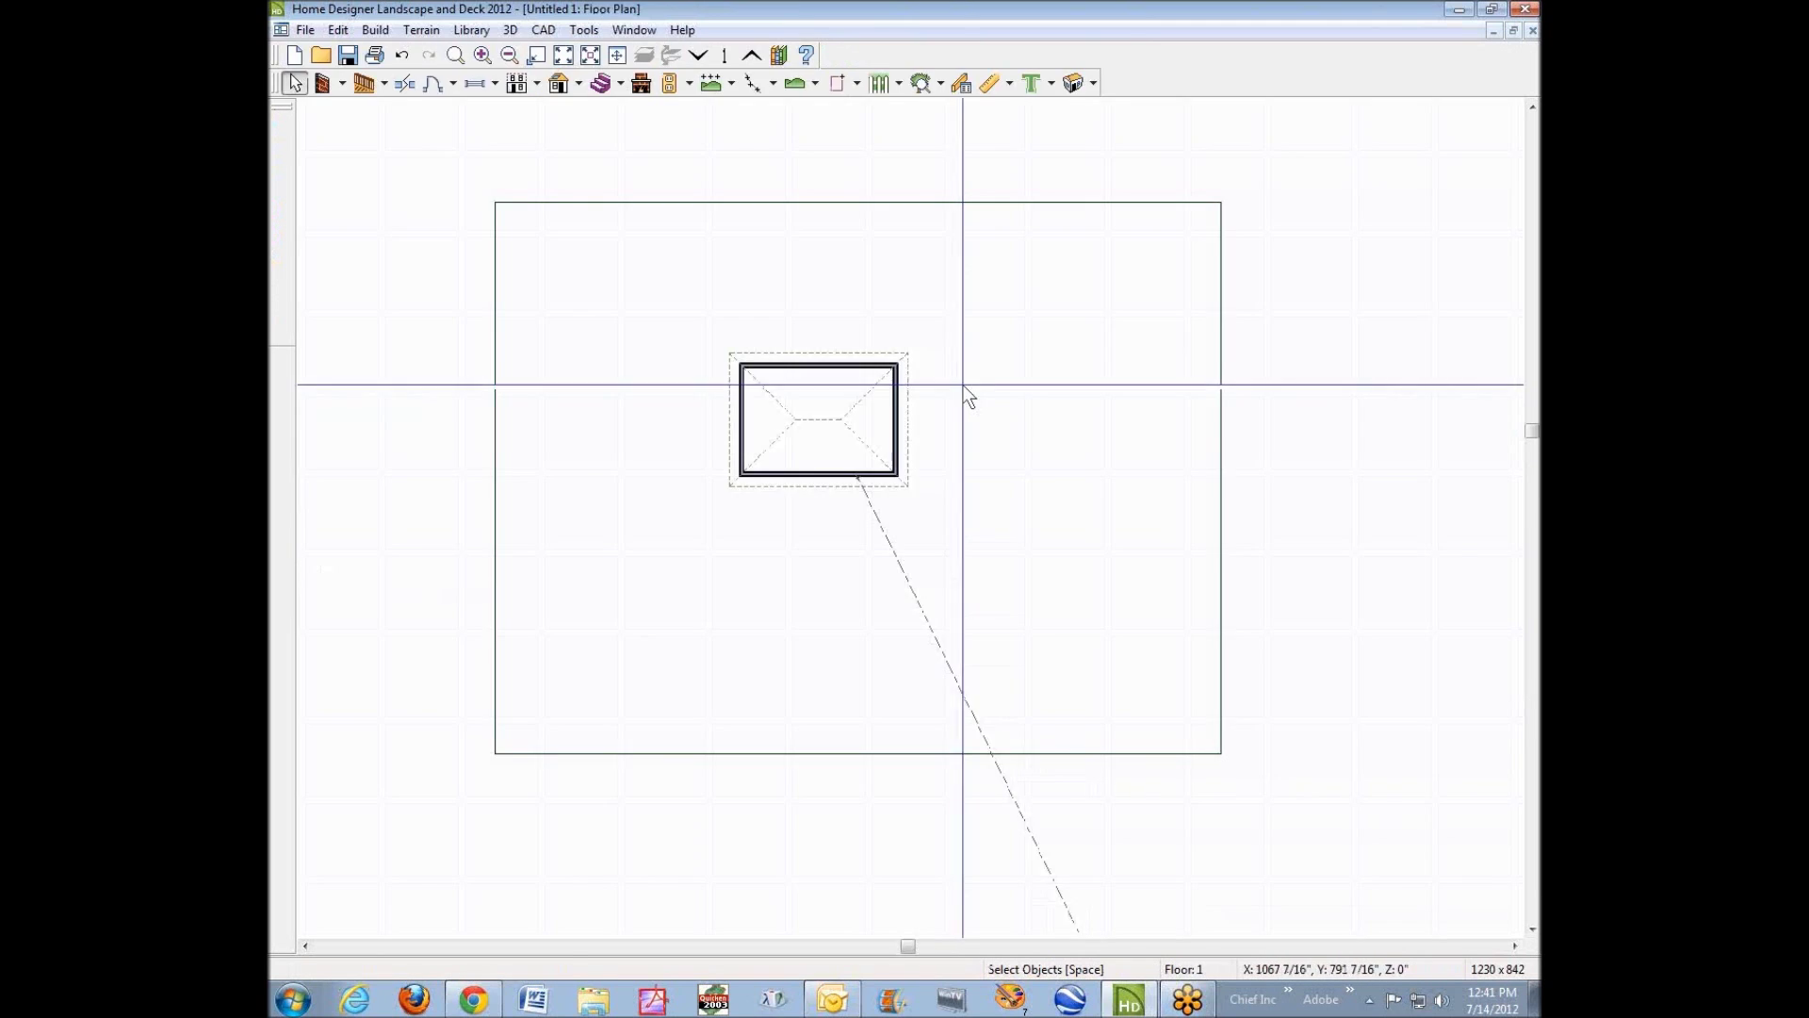
{"action": "left_click", "coordinate": [1094, 83]}
{"action": "left_click", "coordinate": [1107, 110]}
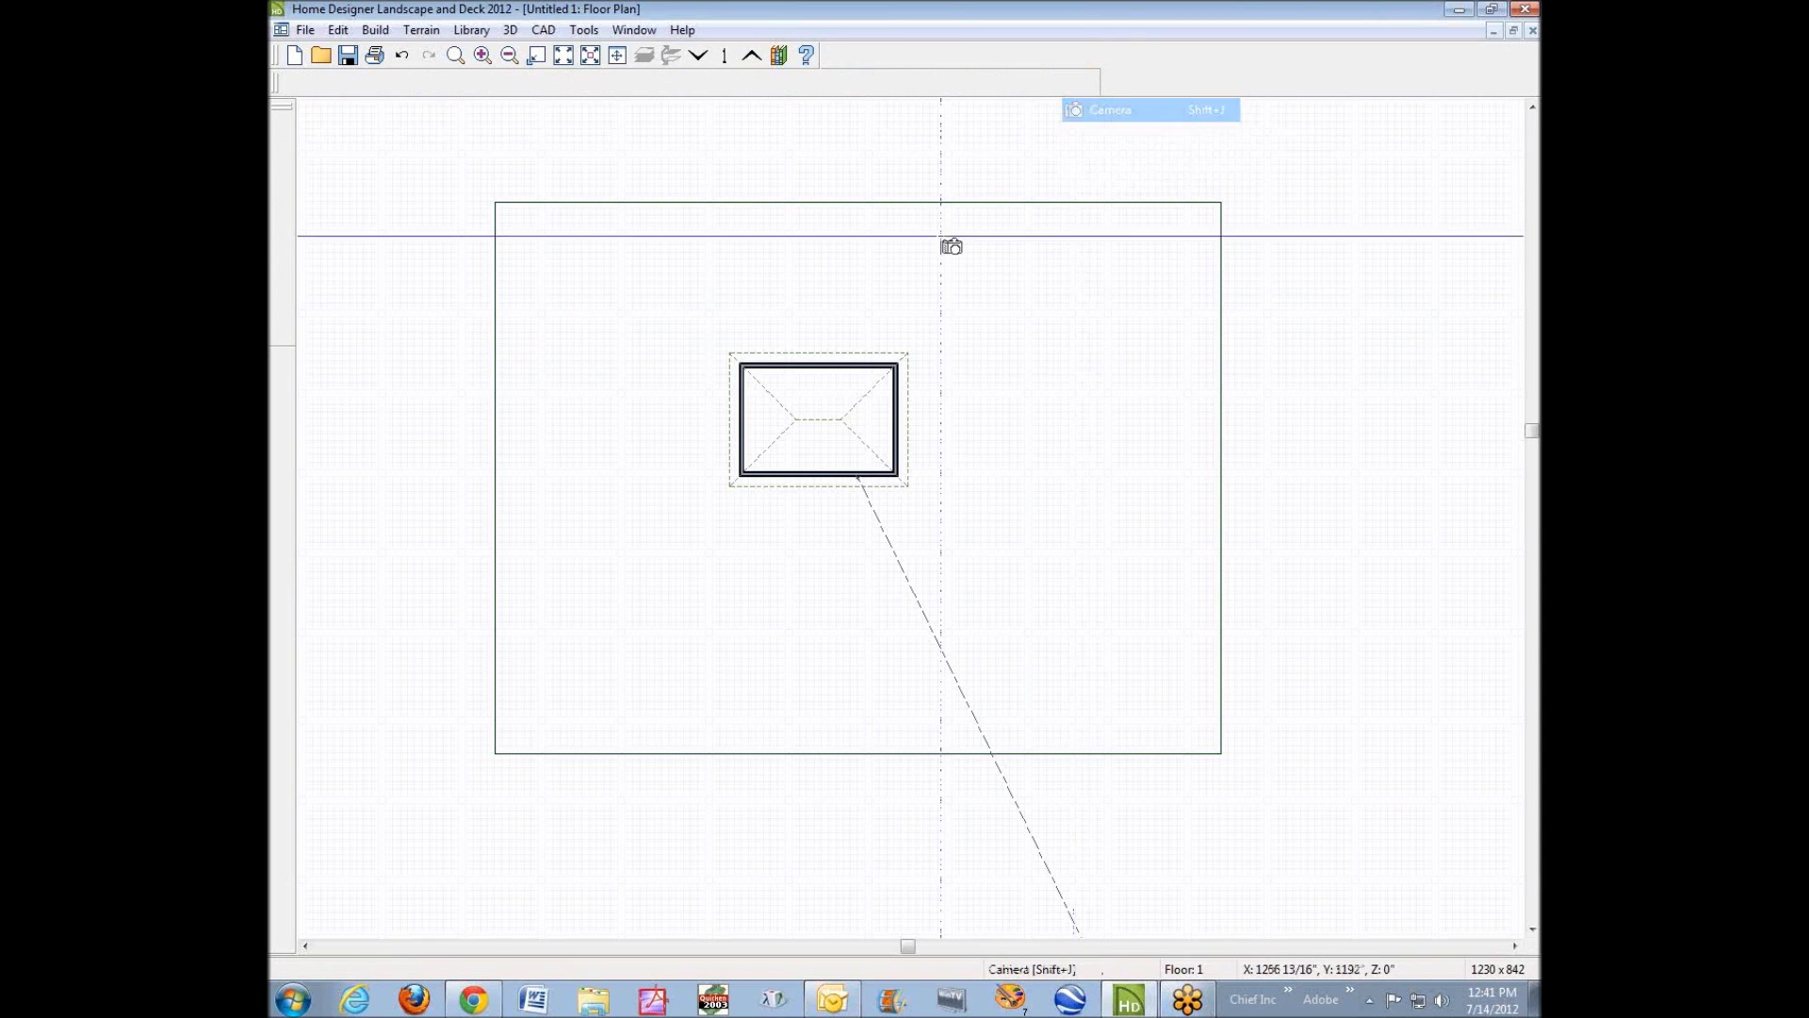
{"action": "left_click_drag", "start_coordinate": [884, 388], "coordinate": [810, 443]}
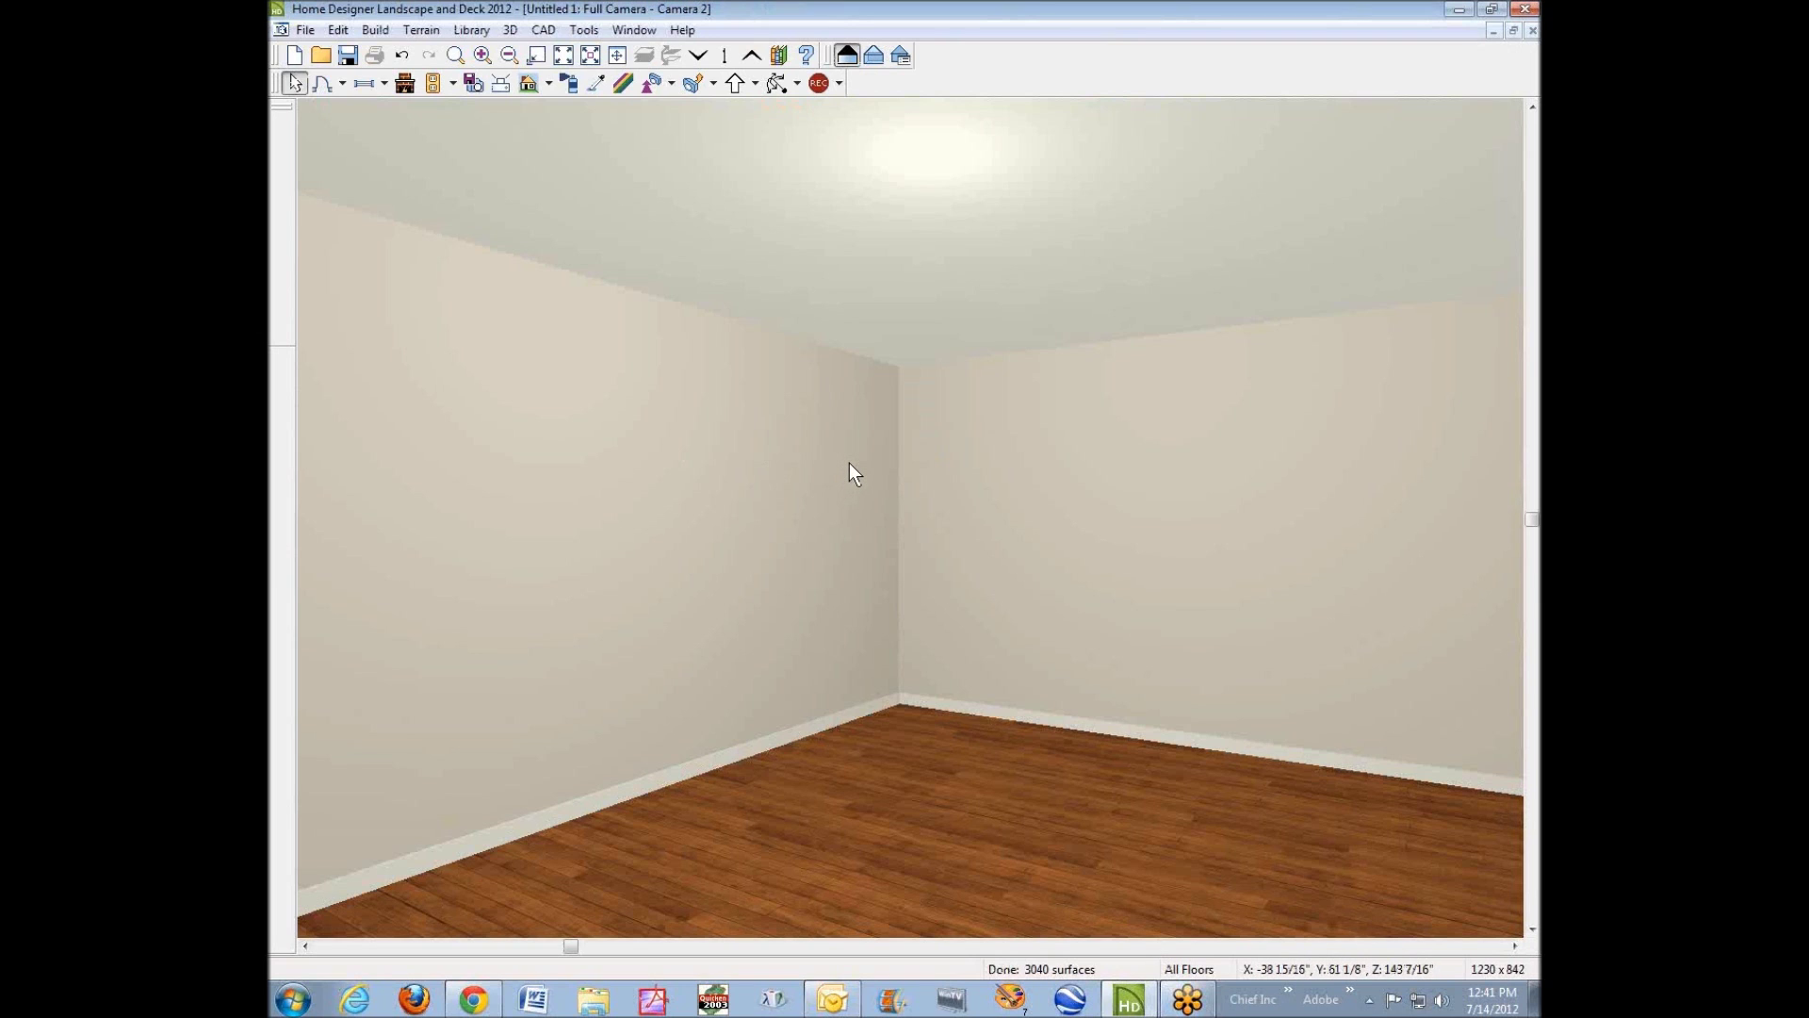
{"action": "key", "text": "ctrl+Tab"}
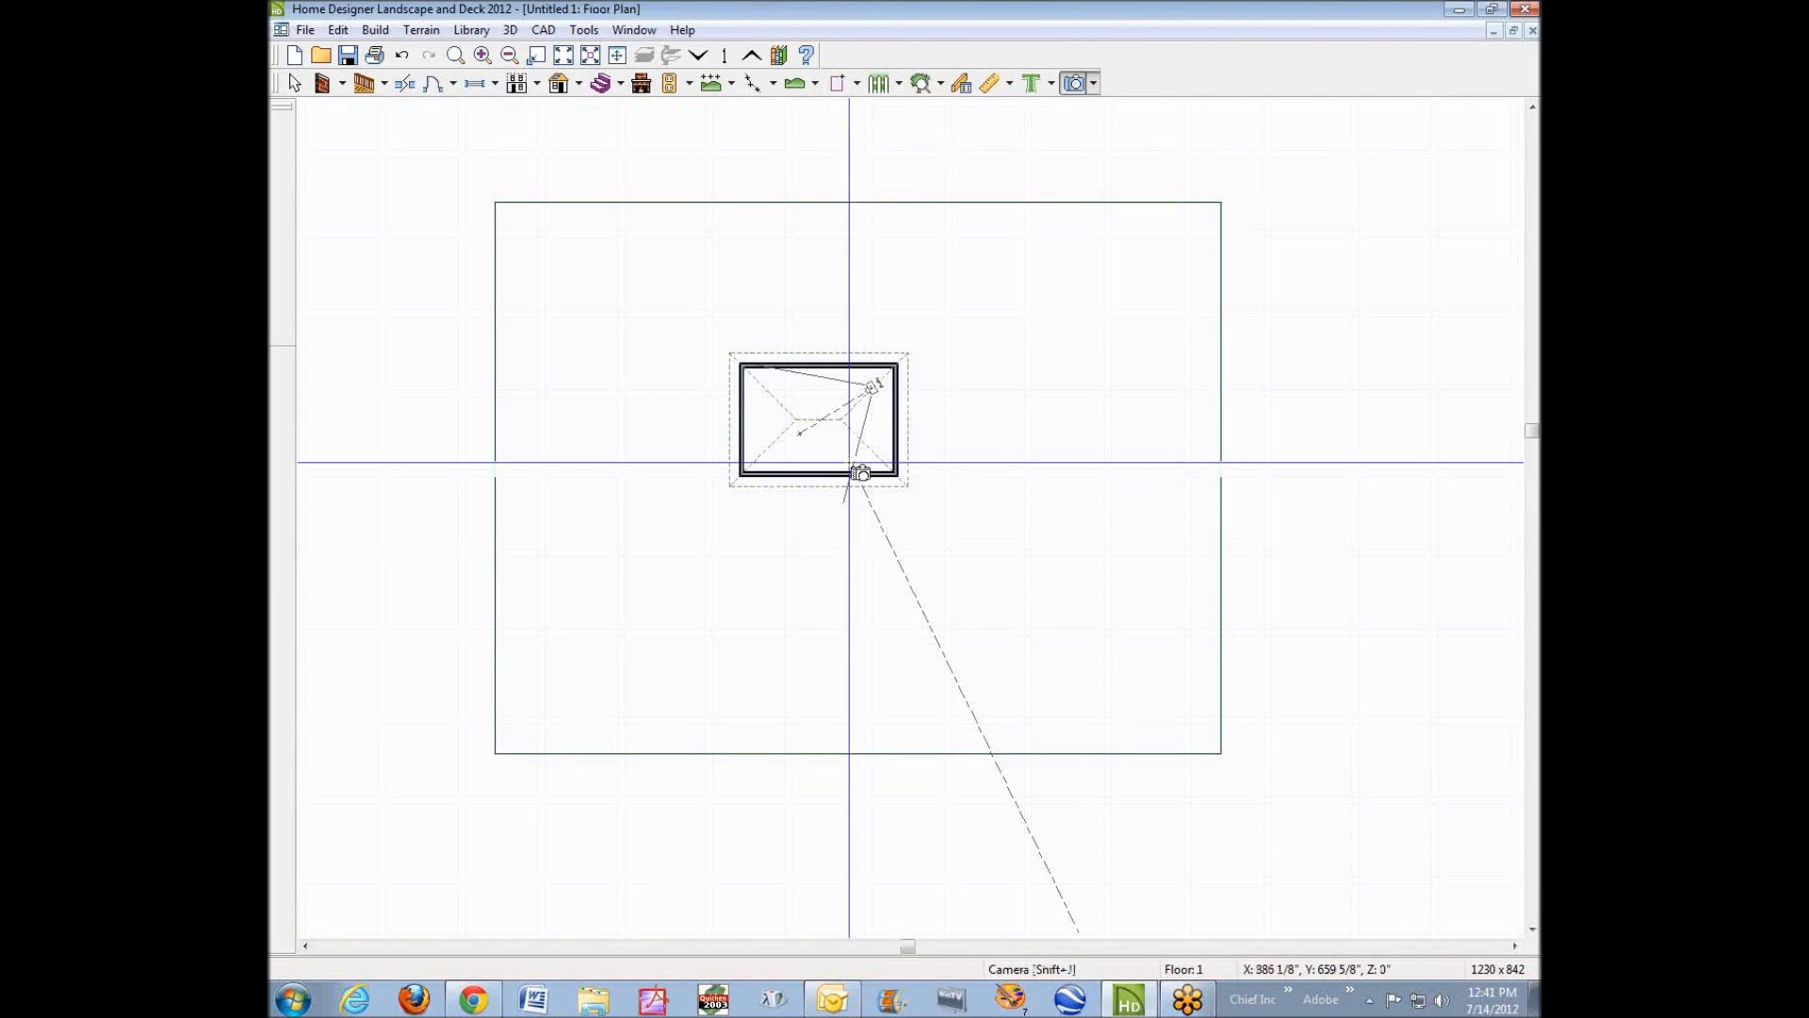
{"action": "left_click", "coordinate": [849, 462]}
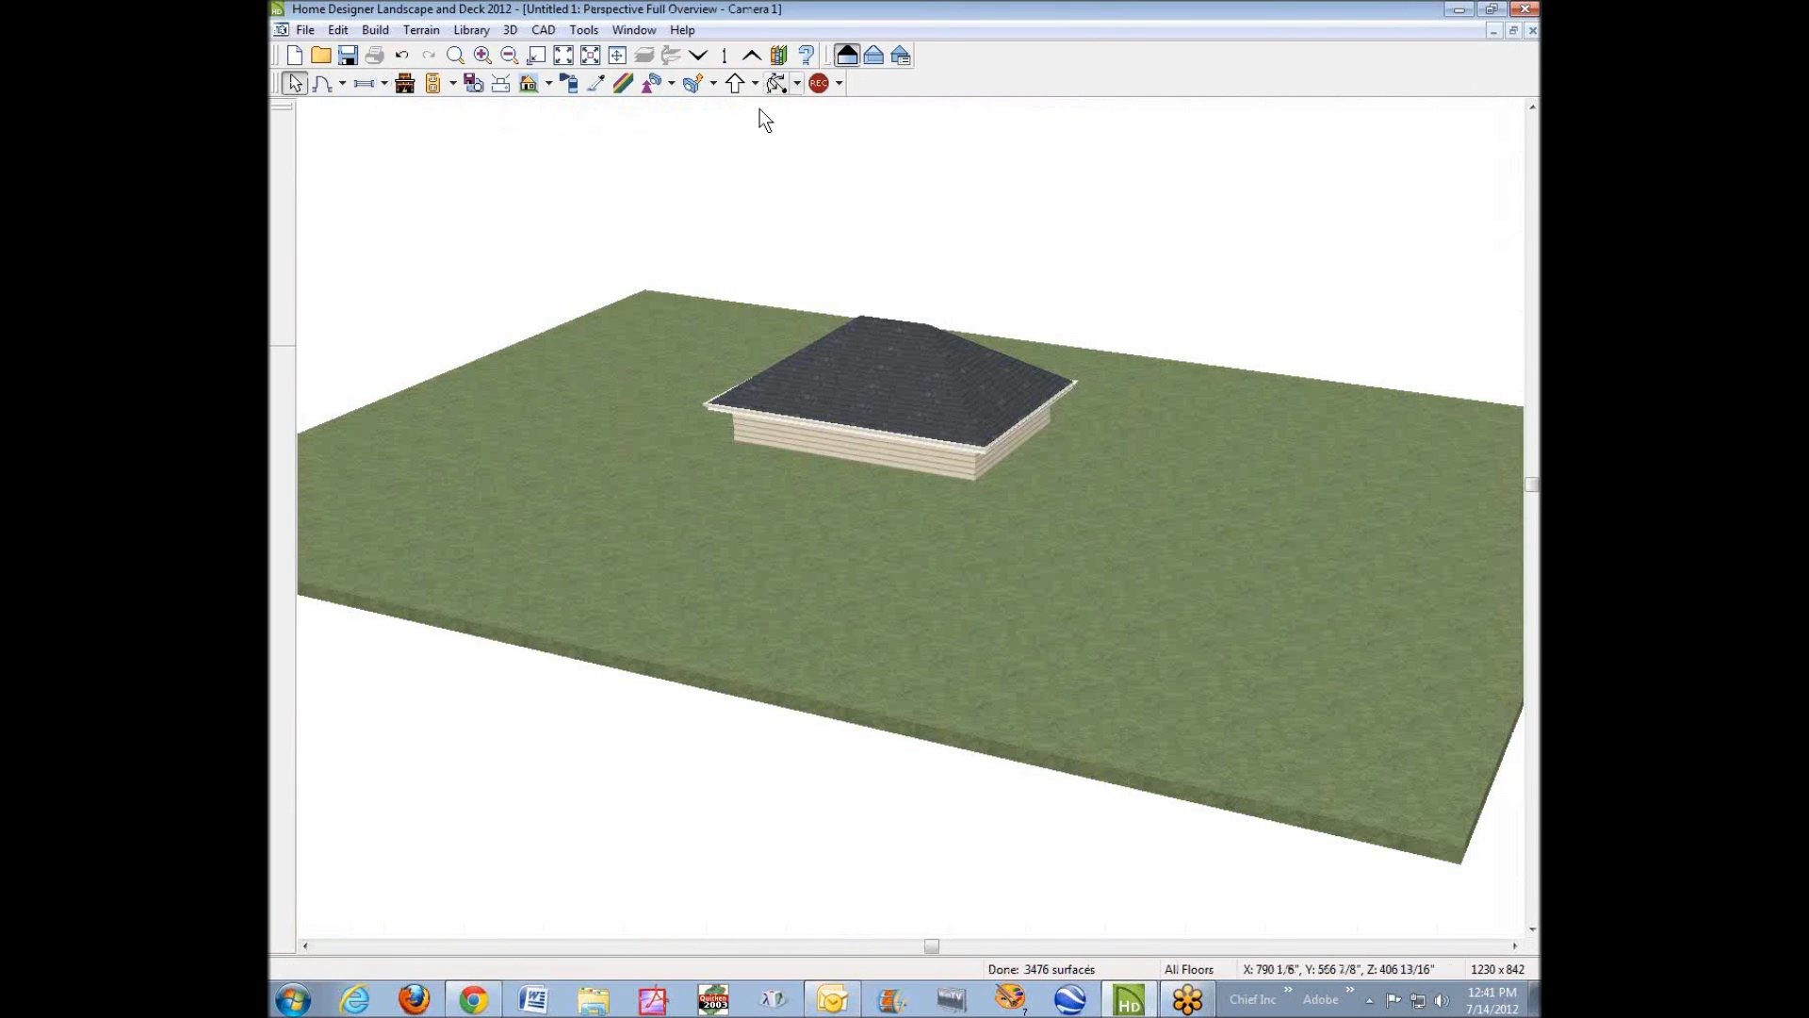
Try the orbit and tilt camera tools in the full overview, and orbit to an edge-on view of the terrain.
{"action": "left_click", "coordinate": [661, 92]}
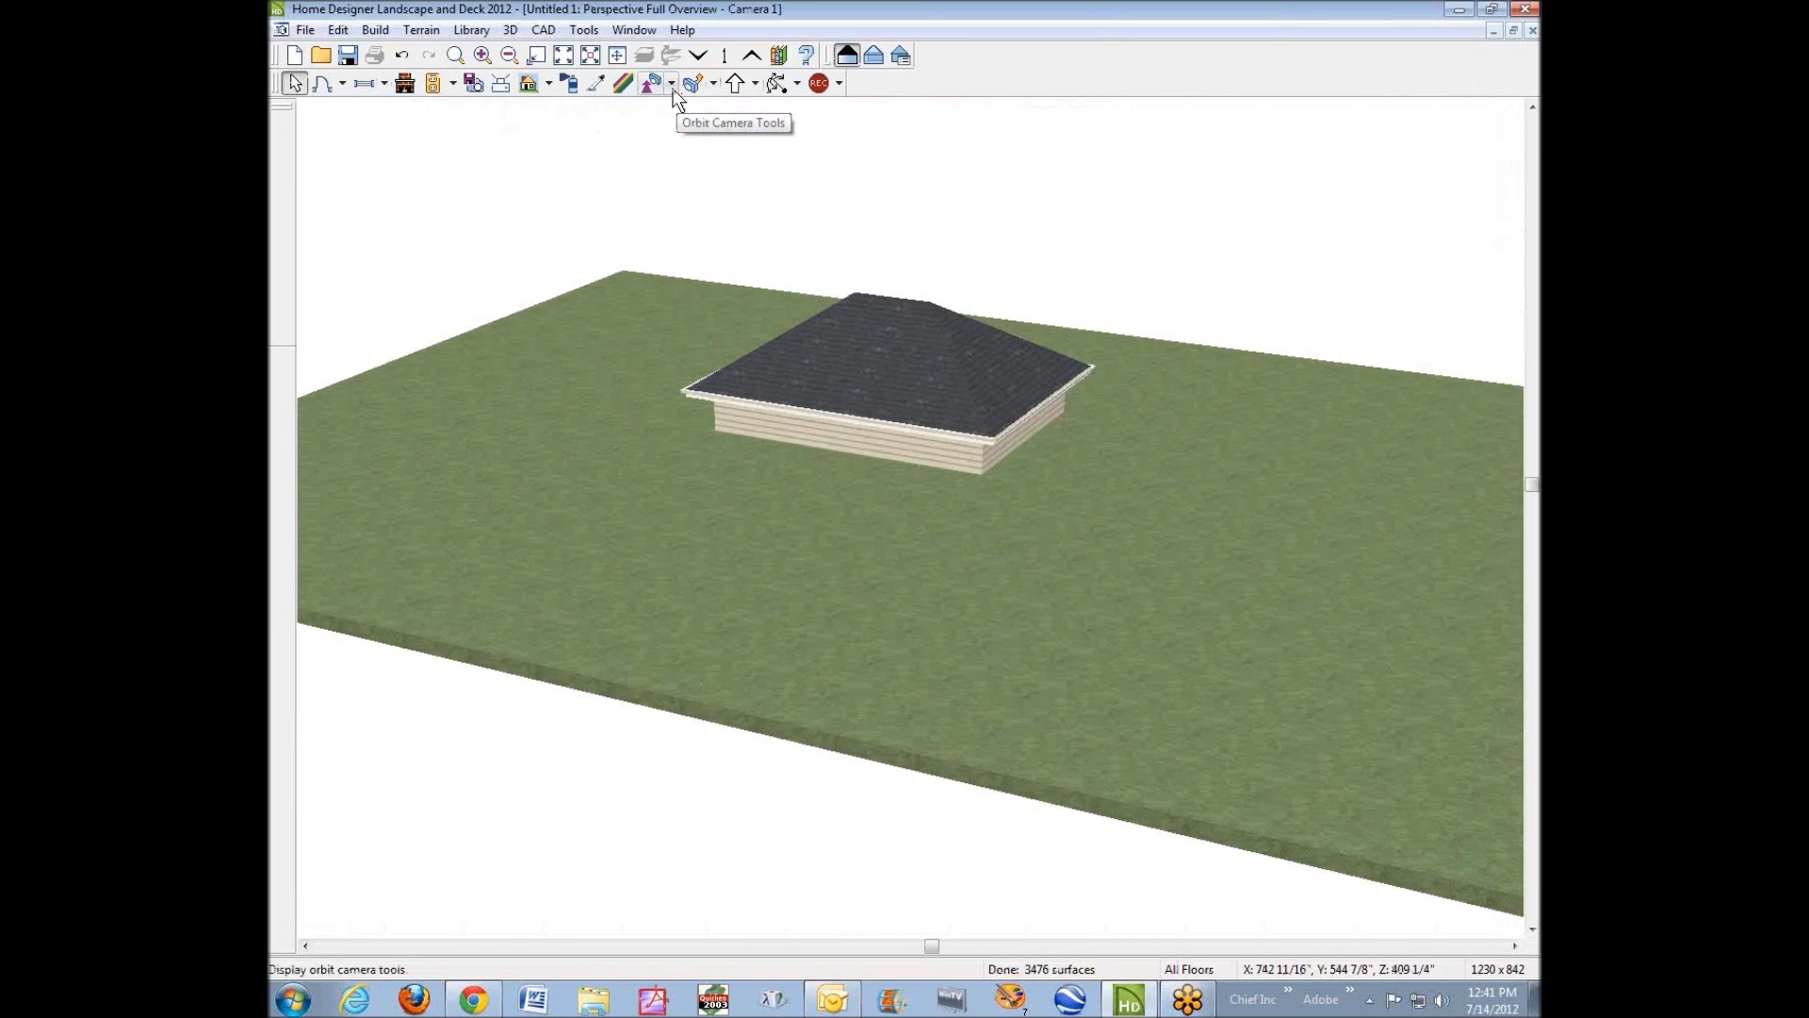
{"action": "left_click", "coordinate": [672, 85]}
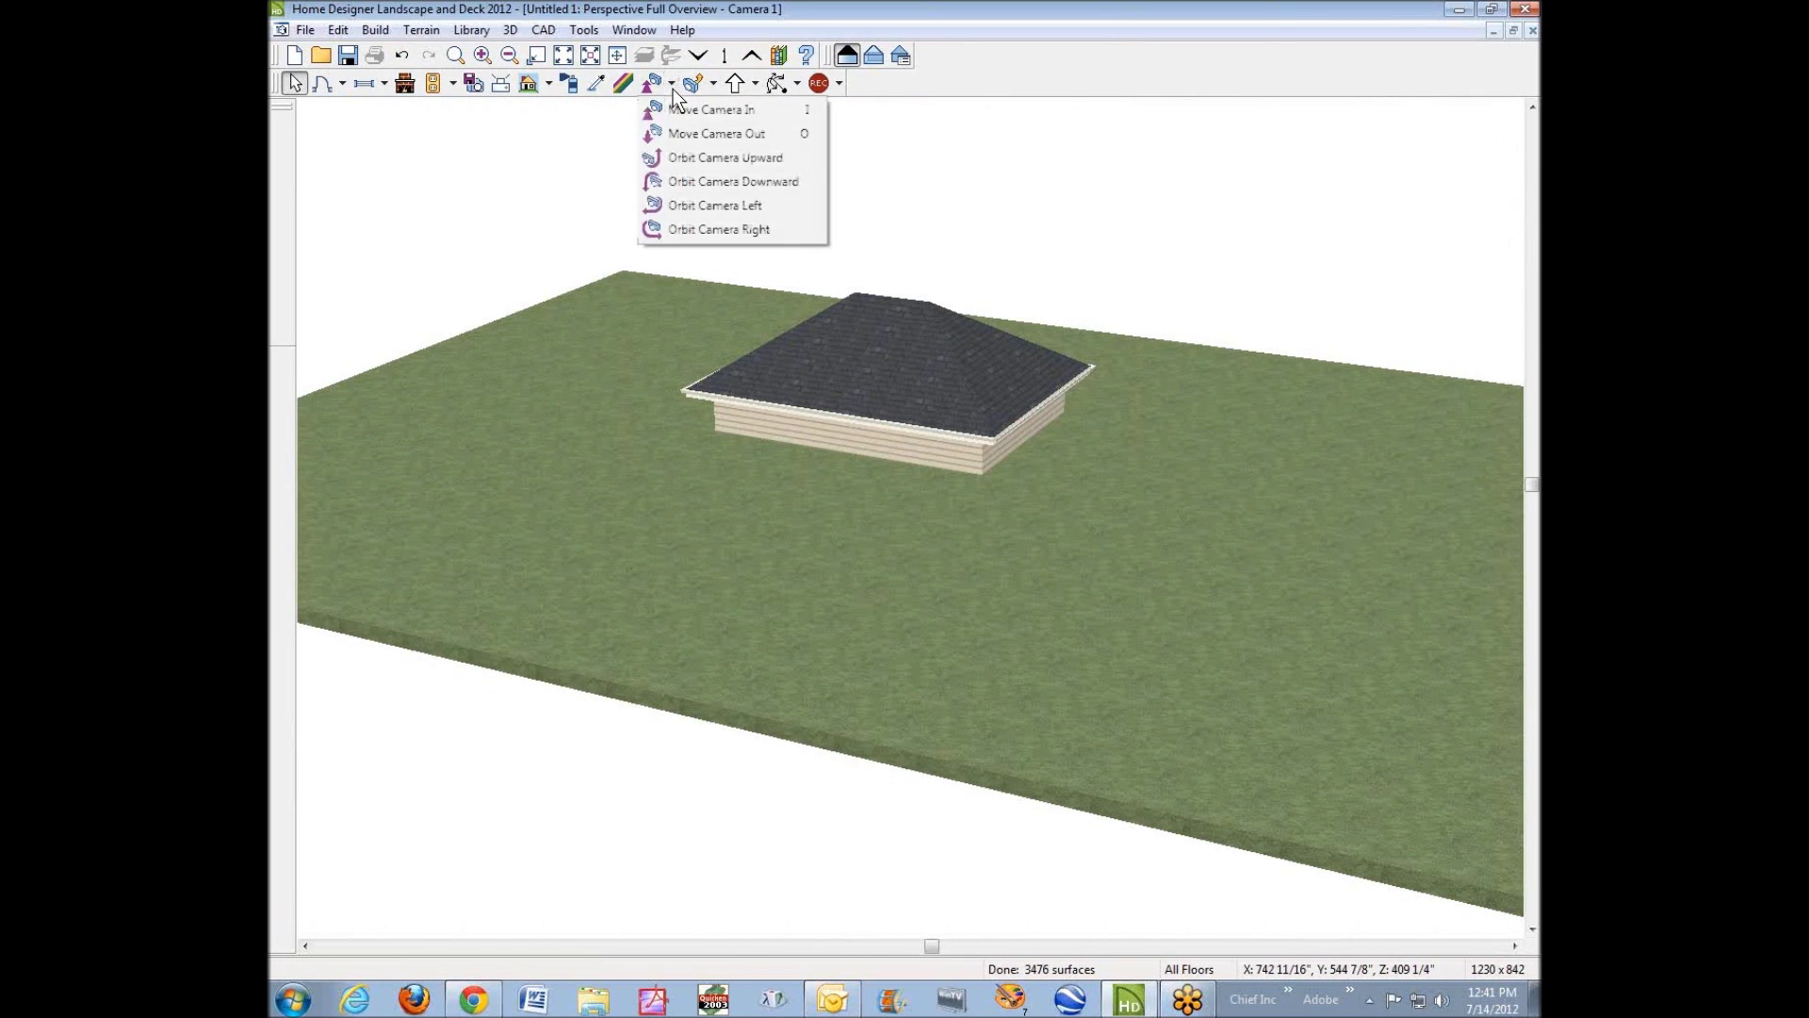
{"action": "left_click", "coordinate": [672, 152]}
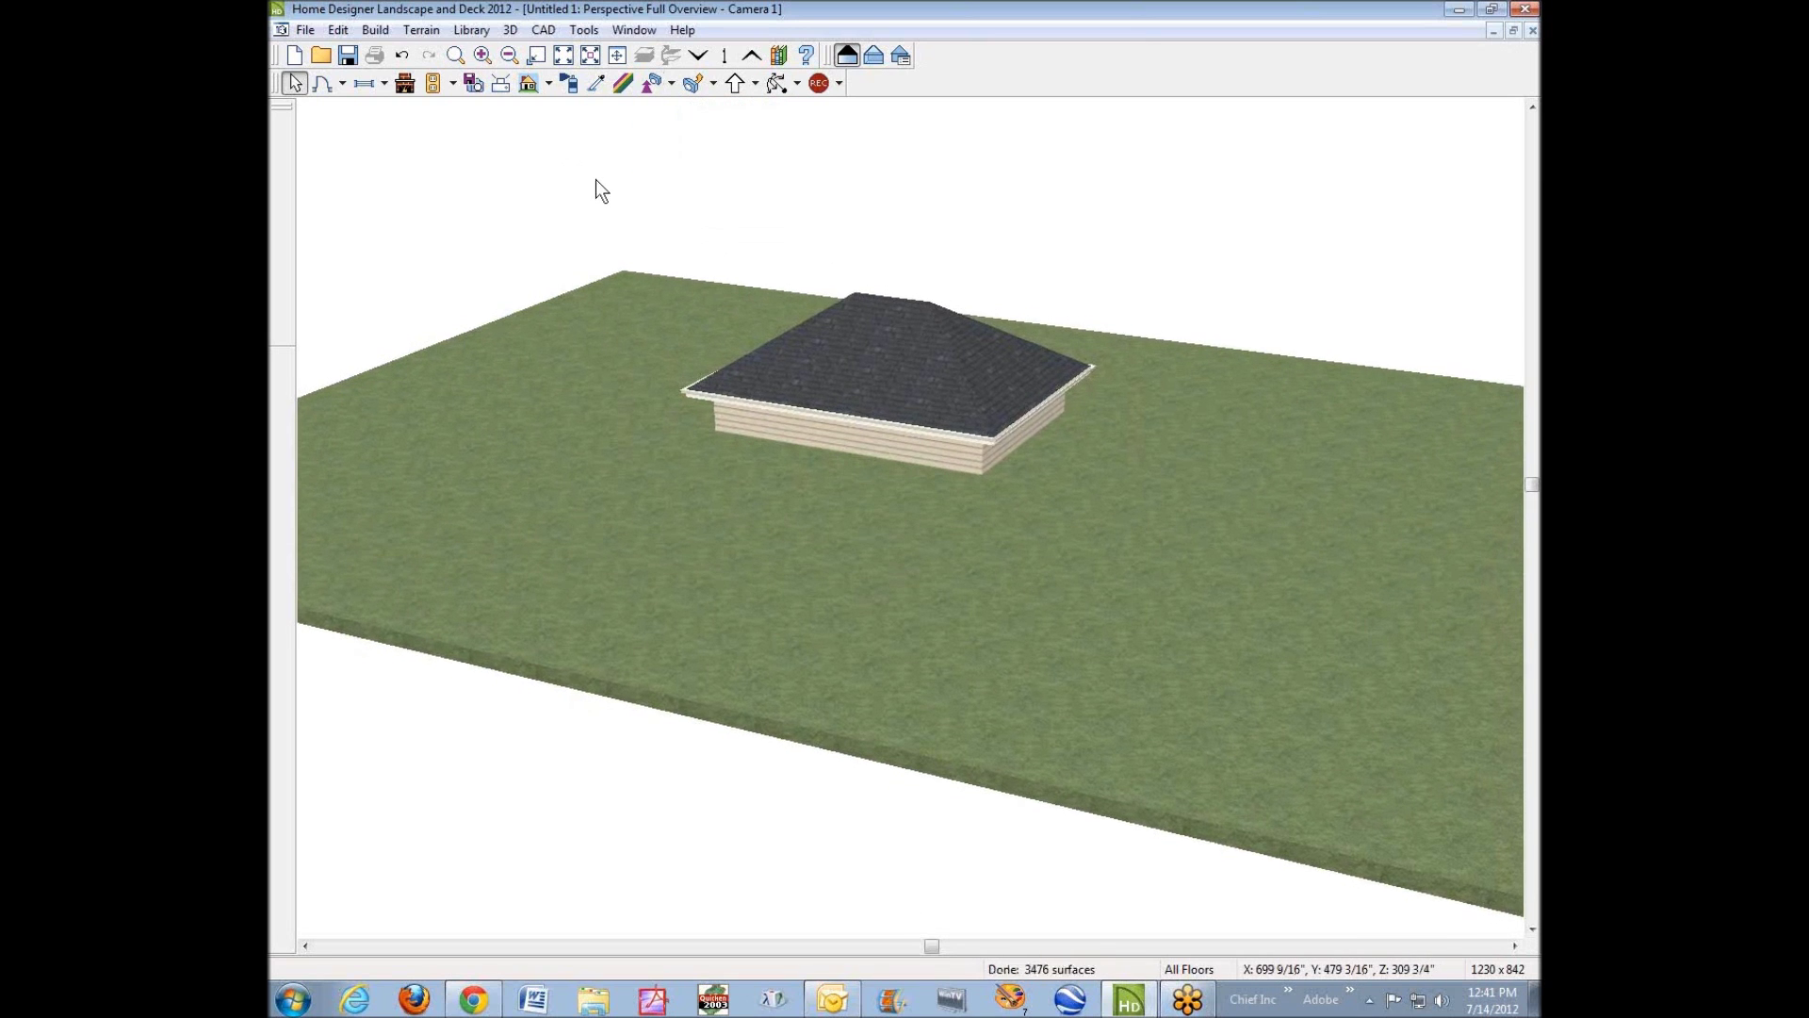
{"action": "left_click", "coordinate": [713, 85]}
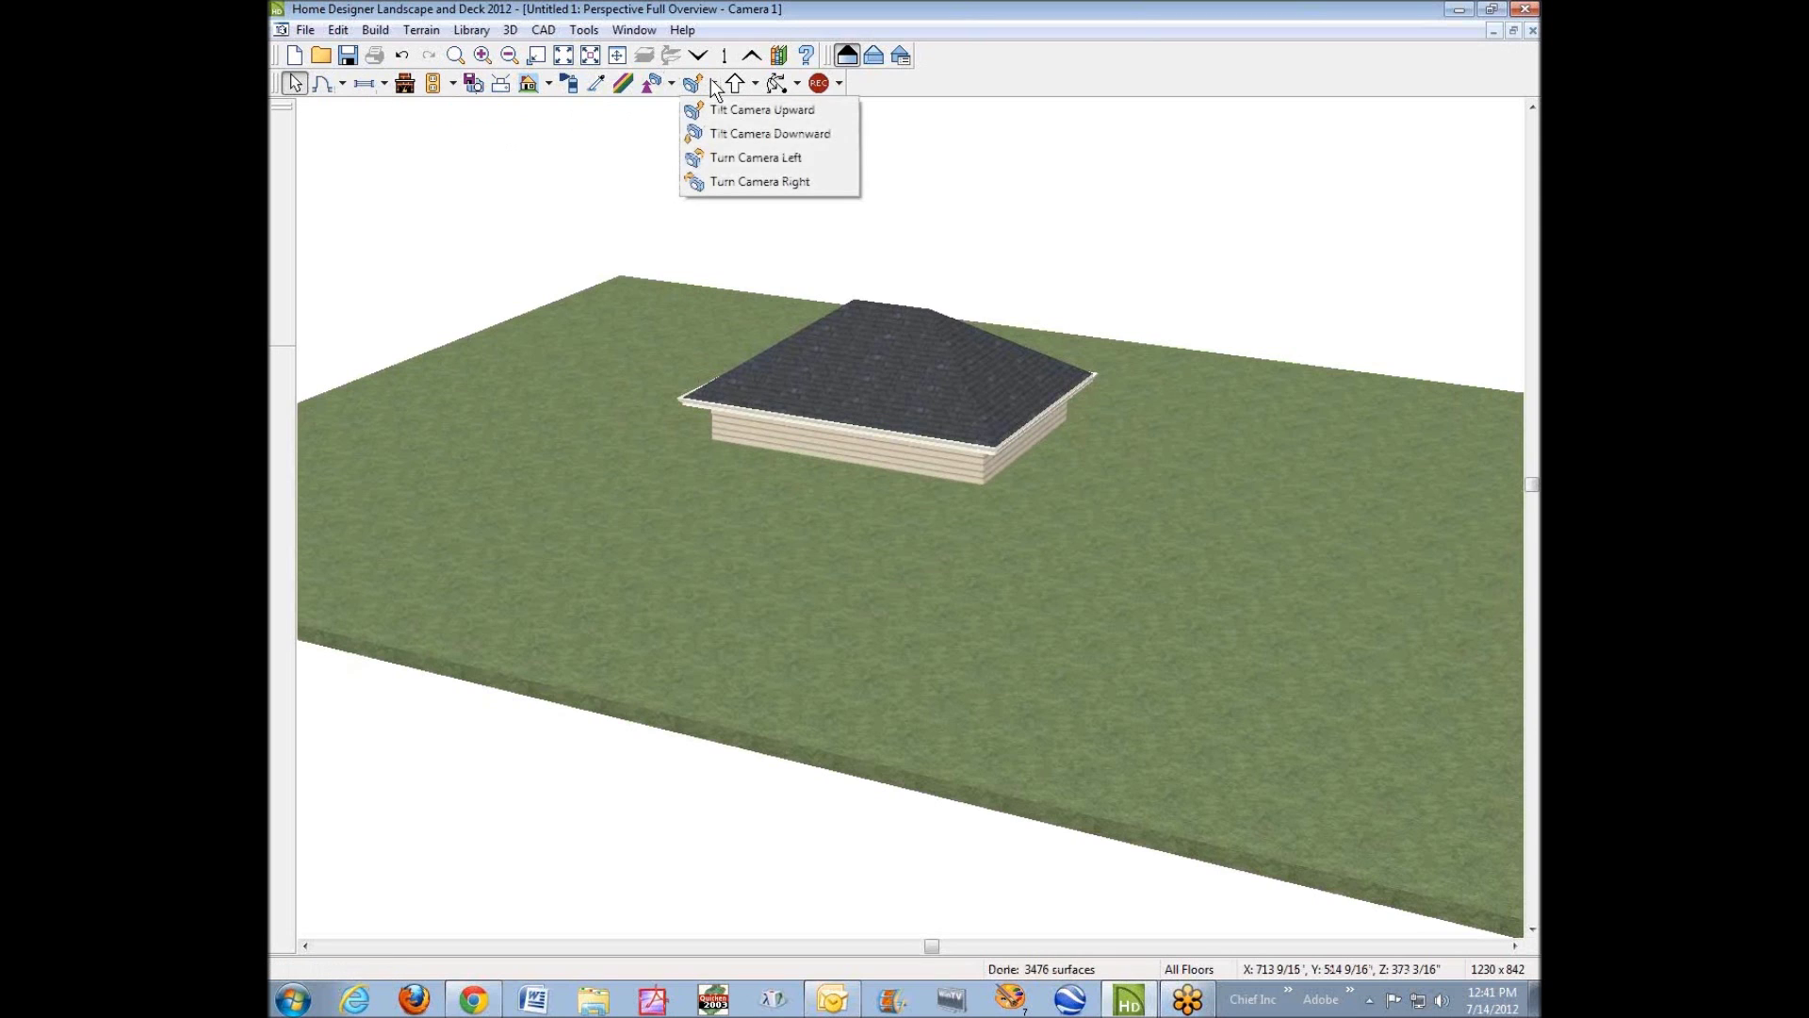
{"action": "left_click", "coordinate": [656, 88]}
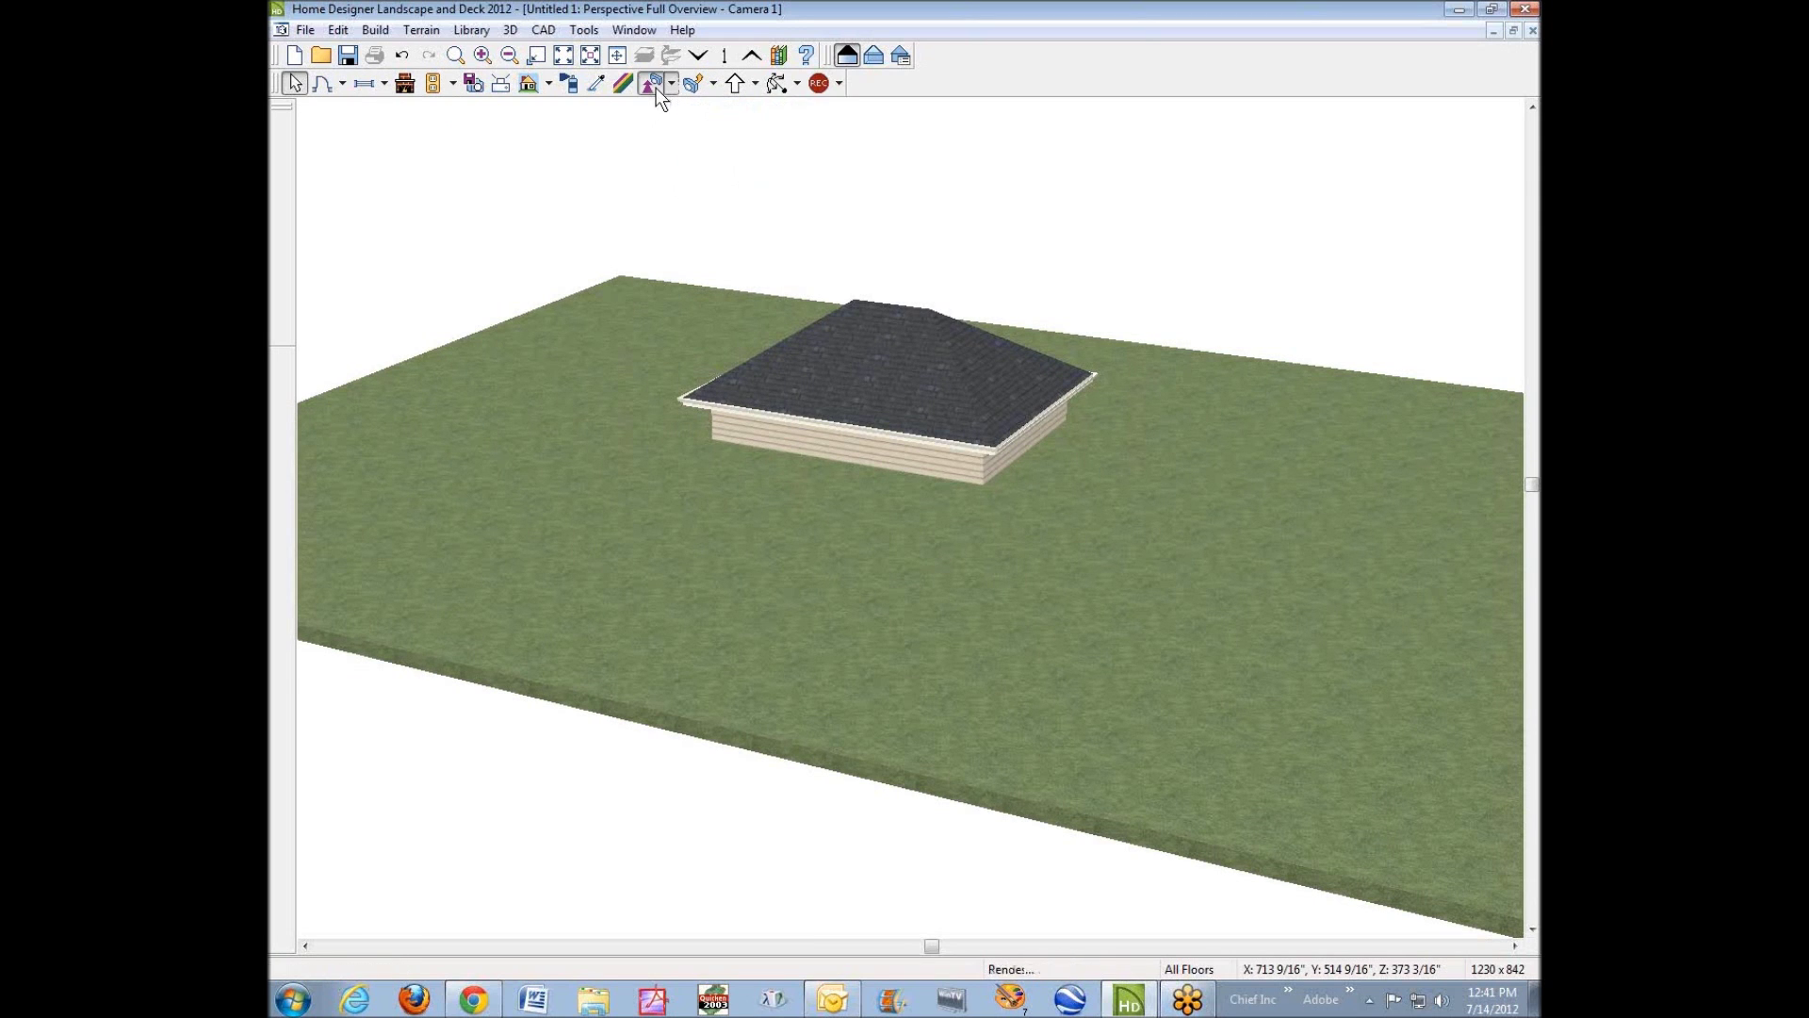
{"action": "left_click", "coordinate": [776, 83]}
{"action": "left_click_drag", "start_coordinate": [876, 189], "coordinate": [905, 299]}
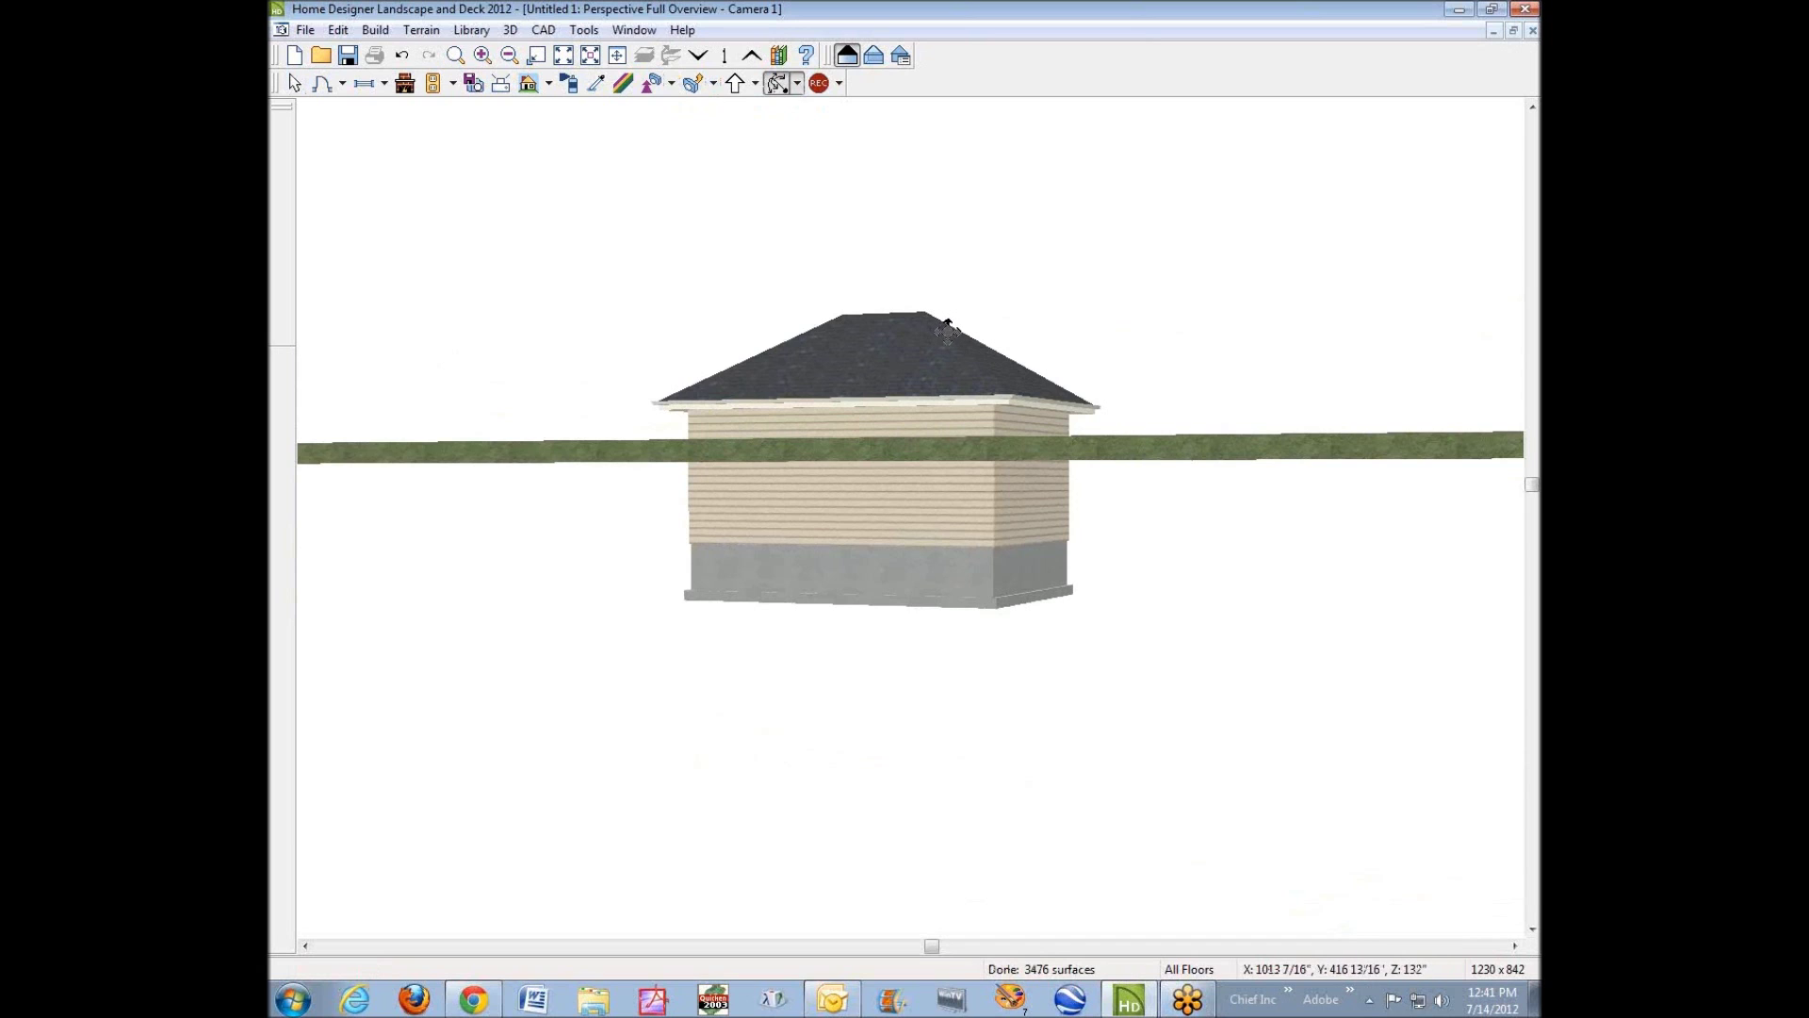
Turn off Hide Terrain Intersected by Building in the terrain's specification and rebuild the terrain.
{"action": "key", "text": "space"}
{"action": "left_click", "coordinate": [634, 460]}
{"action": "right_click", "coordinate": [632, 453]}
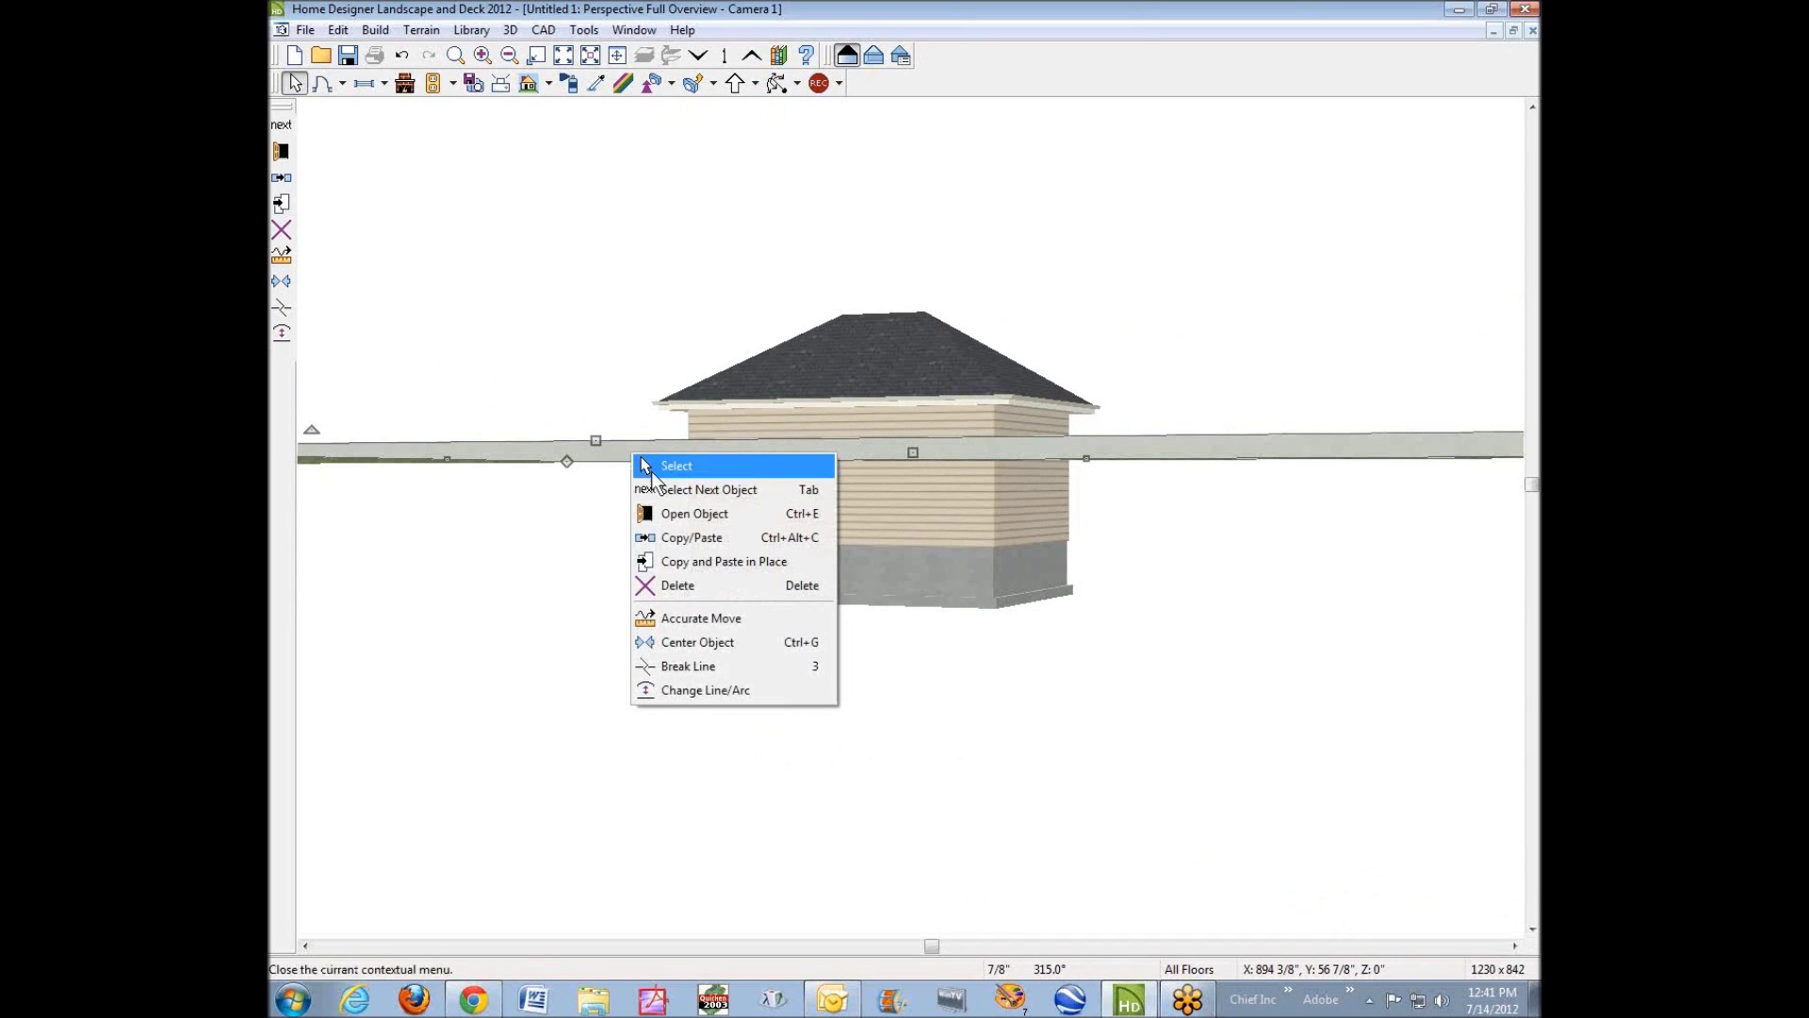
{"action": "left_click", "coordinate": [740, 512]}
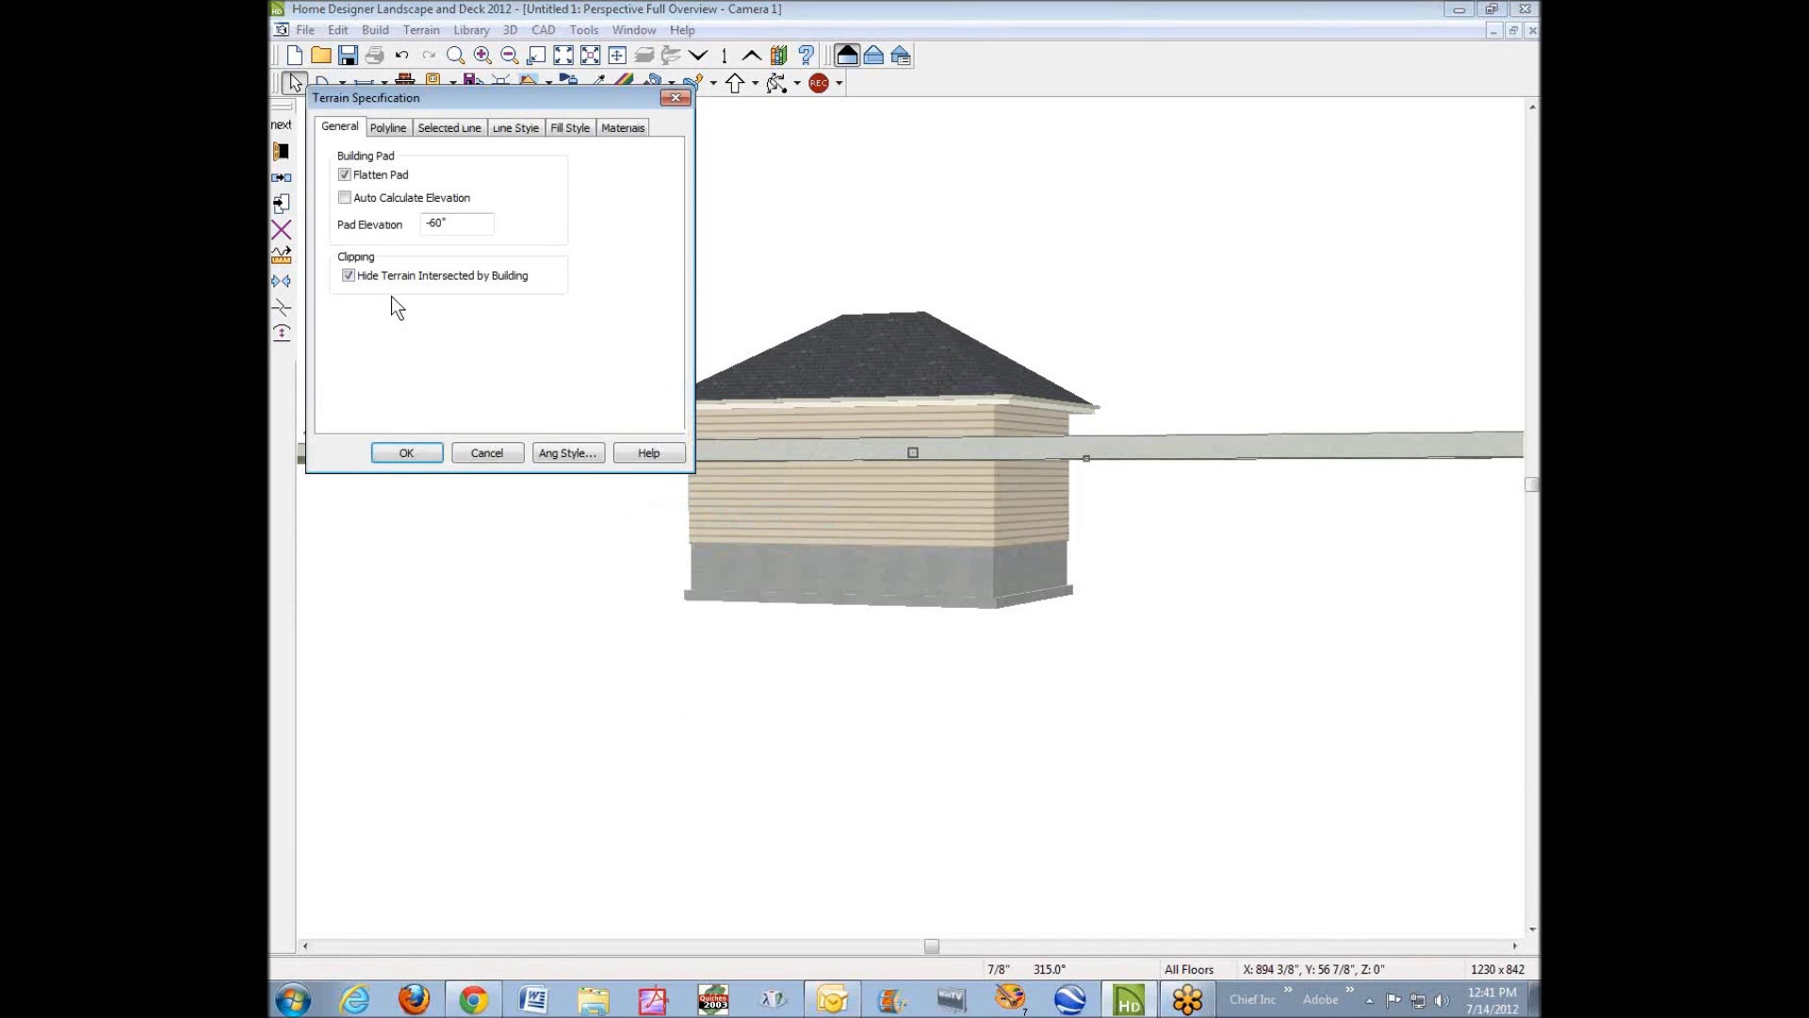
{"action": "left_click", "coordinate": [364, 275]}
{"action": "left_click", "coordinate": [411, 451]}
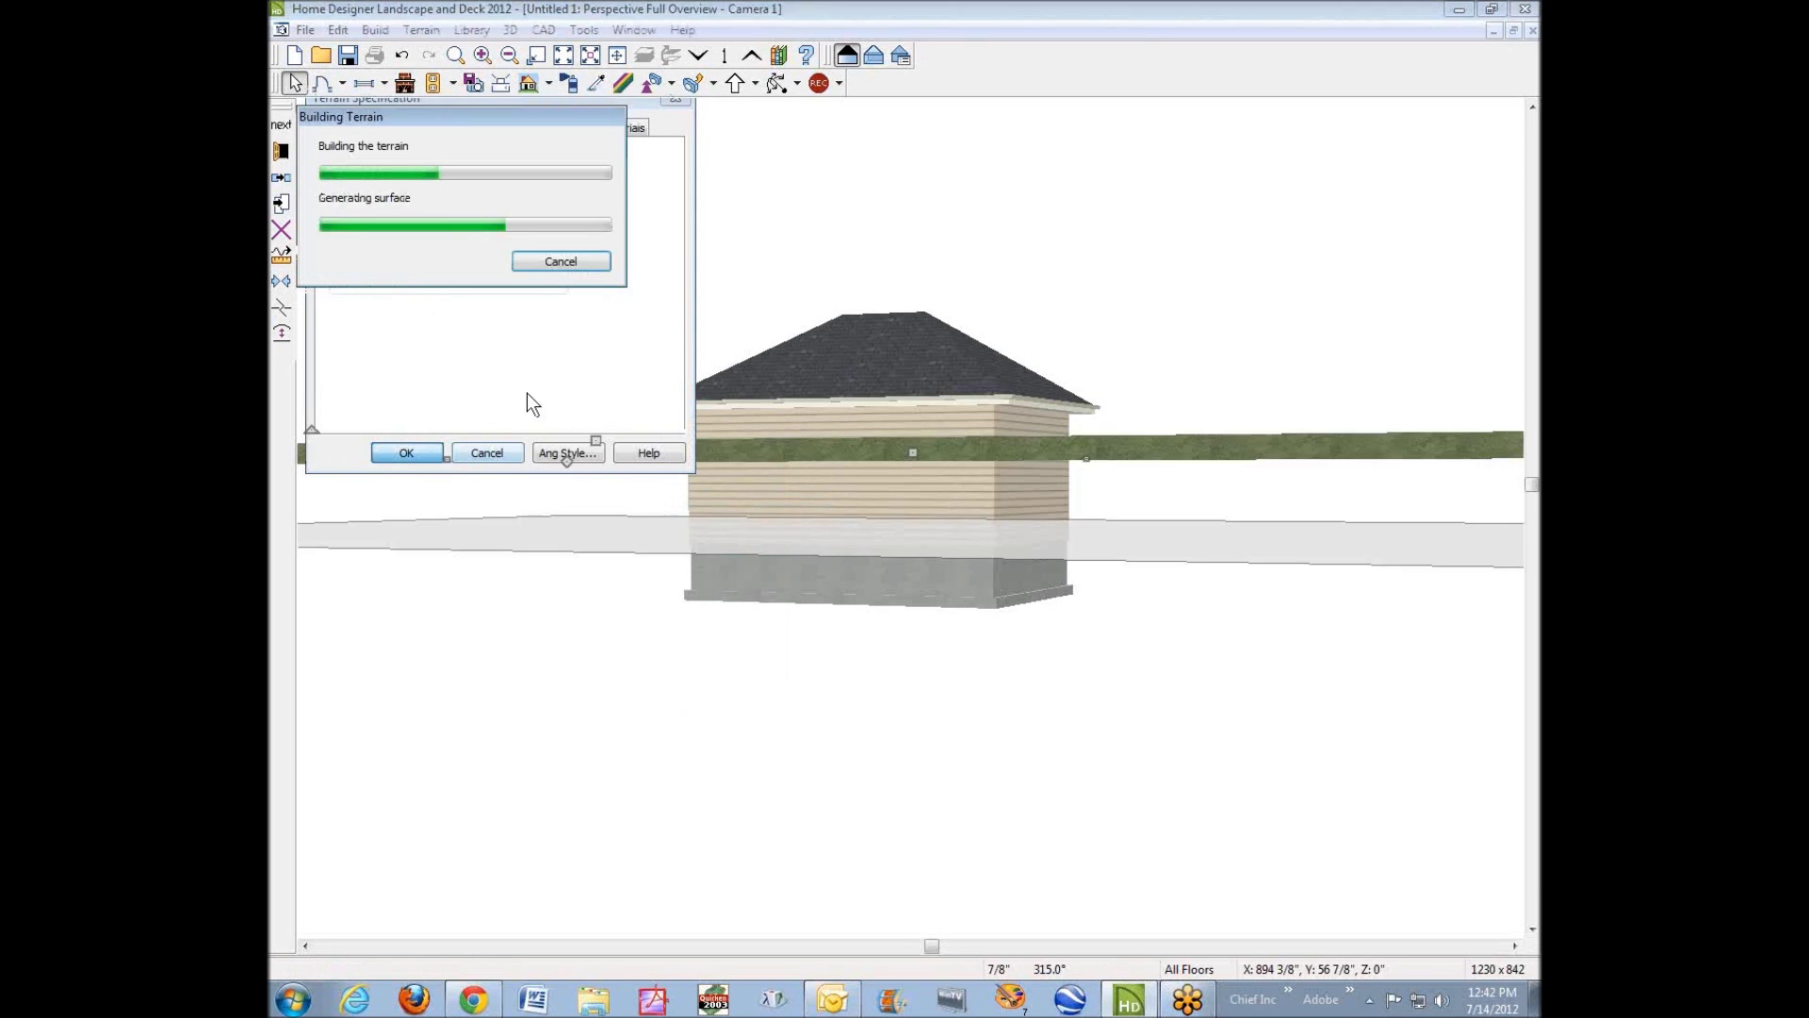
{"action": "left_click", "coordinate": [676, 298]}
Check the room in the interior camera view, close that view, and return from the overview to the floor plan.
{"action": "key", "text": "ctrl+Tab"}
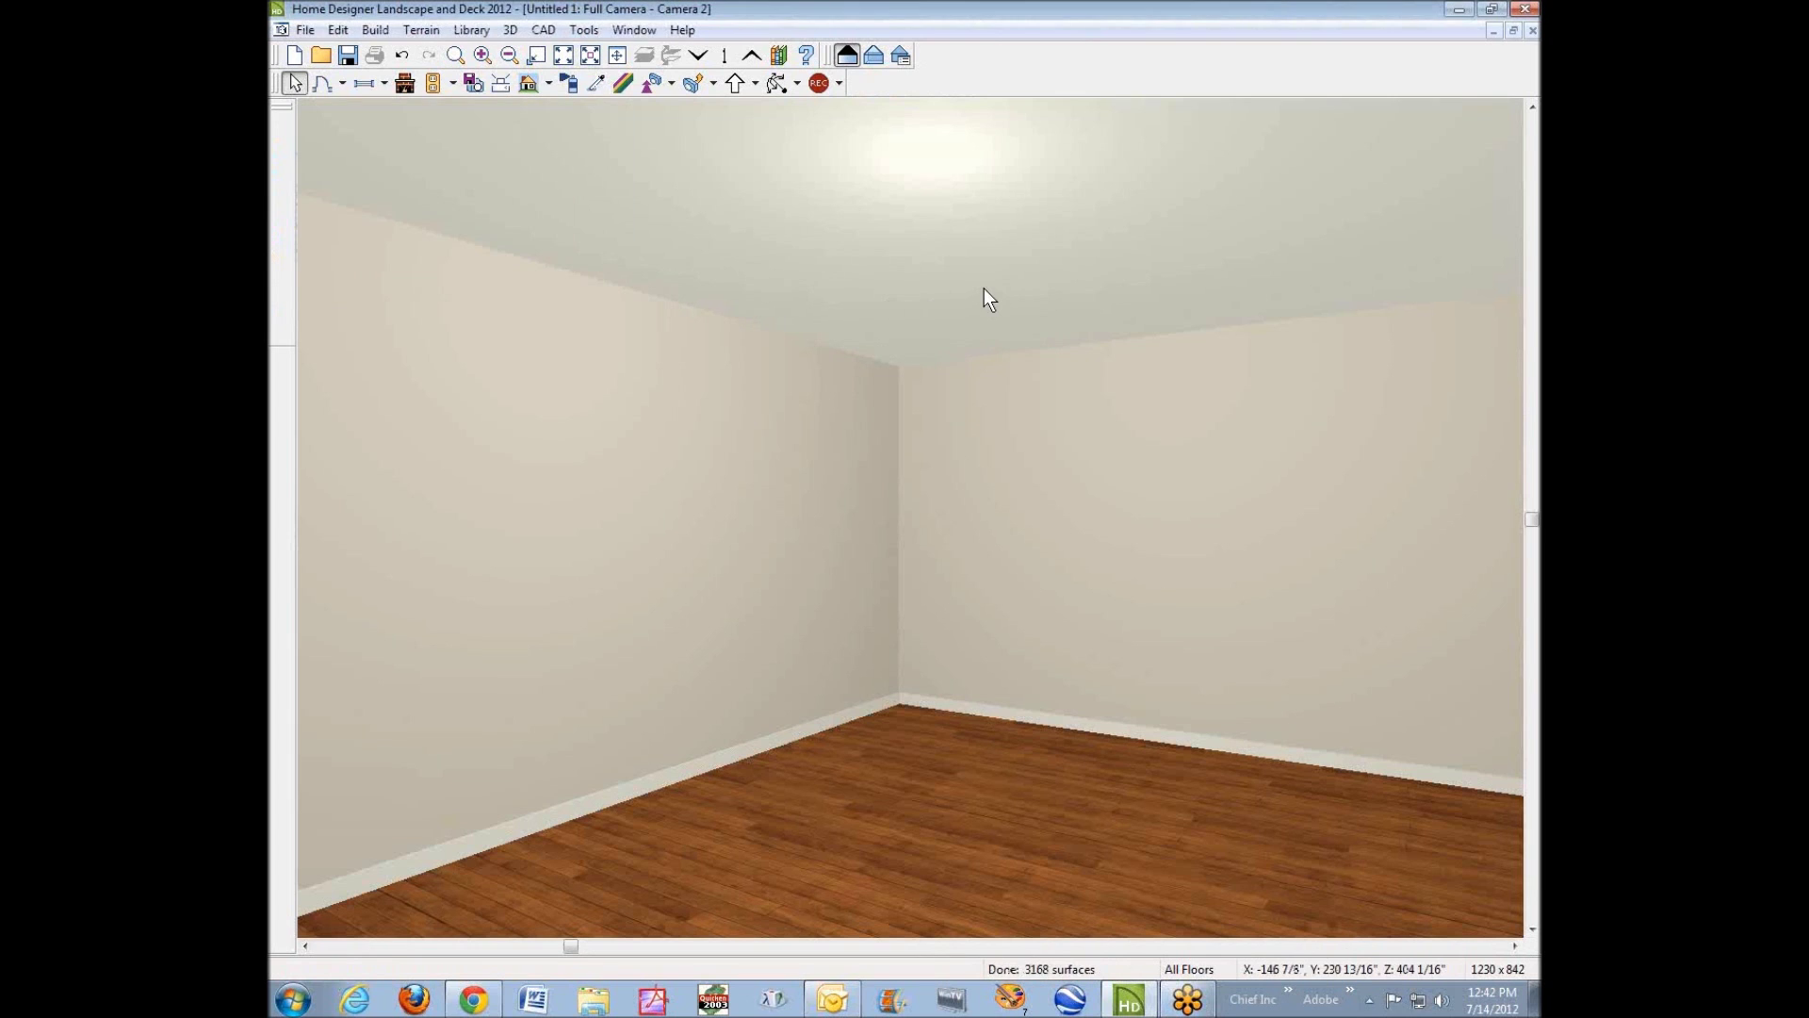
{"action": "left_click", "coordinate": [1531, 31]}
{"action": "left_click", "coordinate": [1076, 405]}
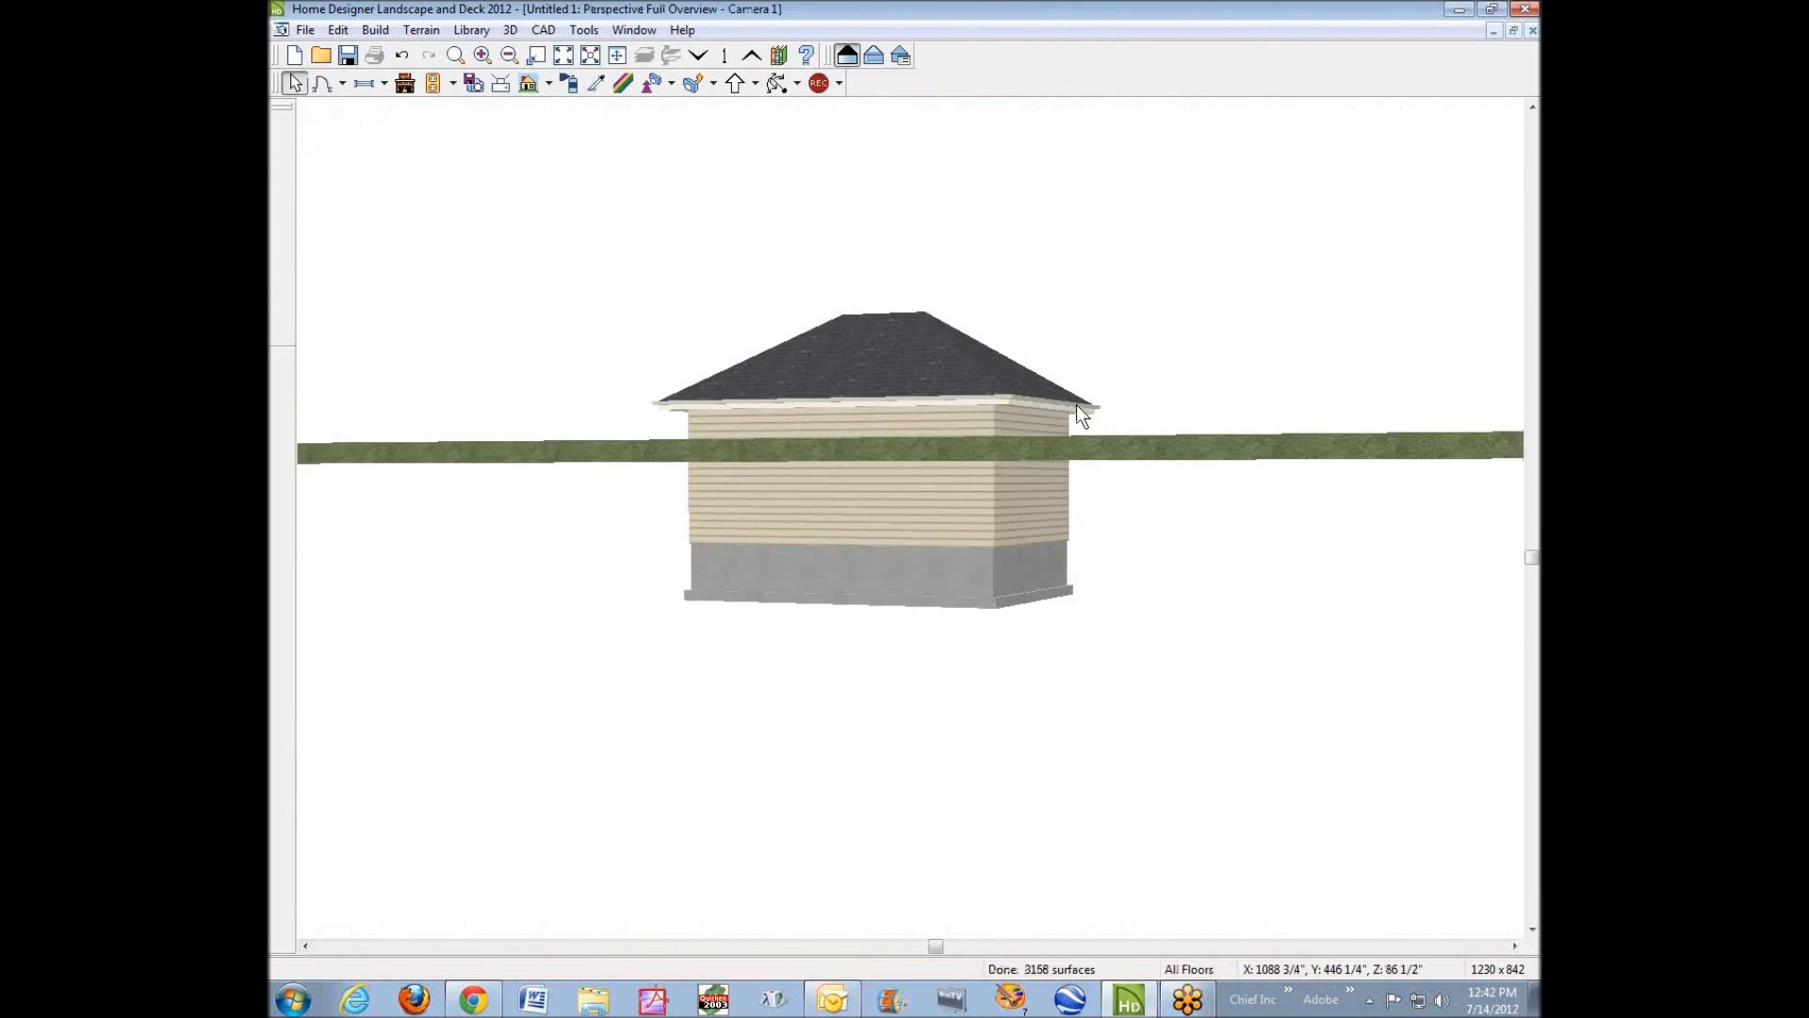
{"action": "key", "text": "ctrl+F4"}
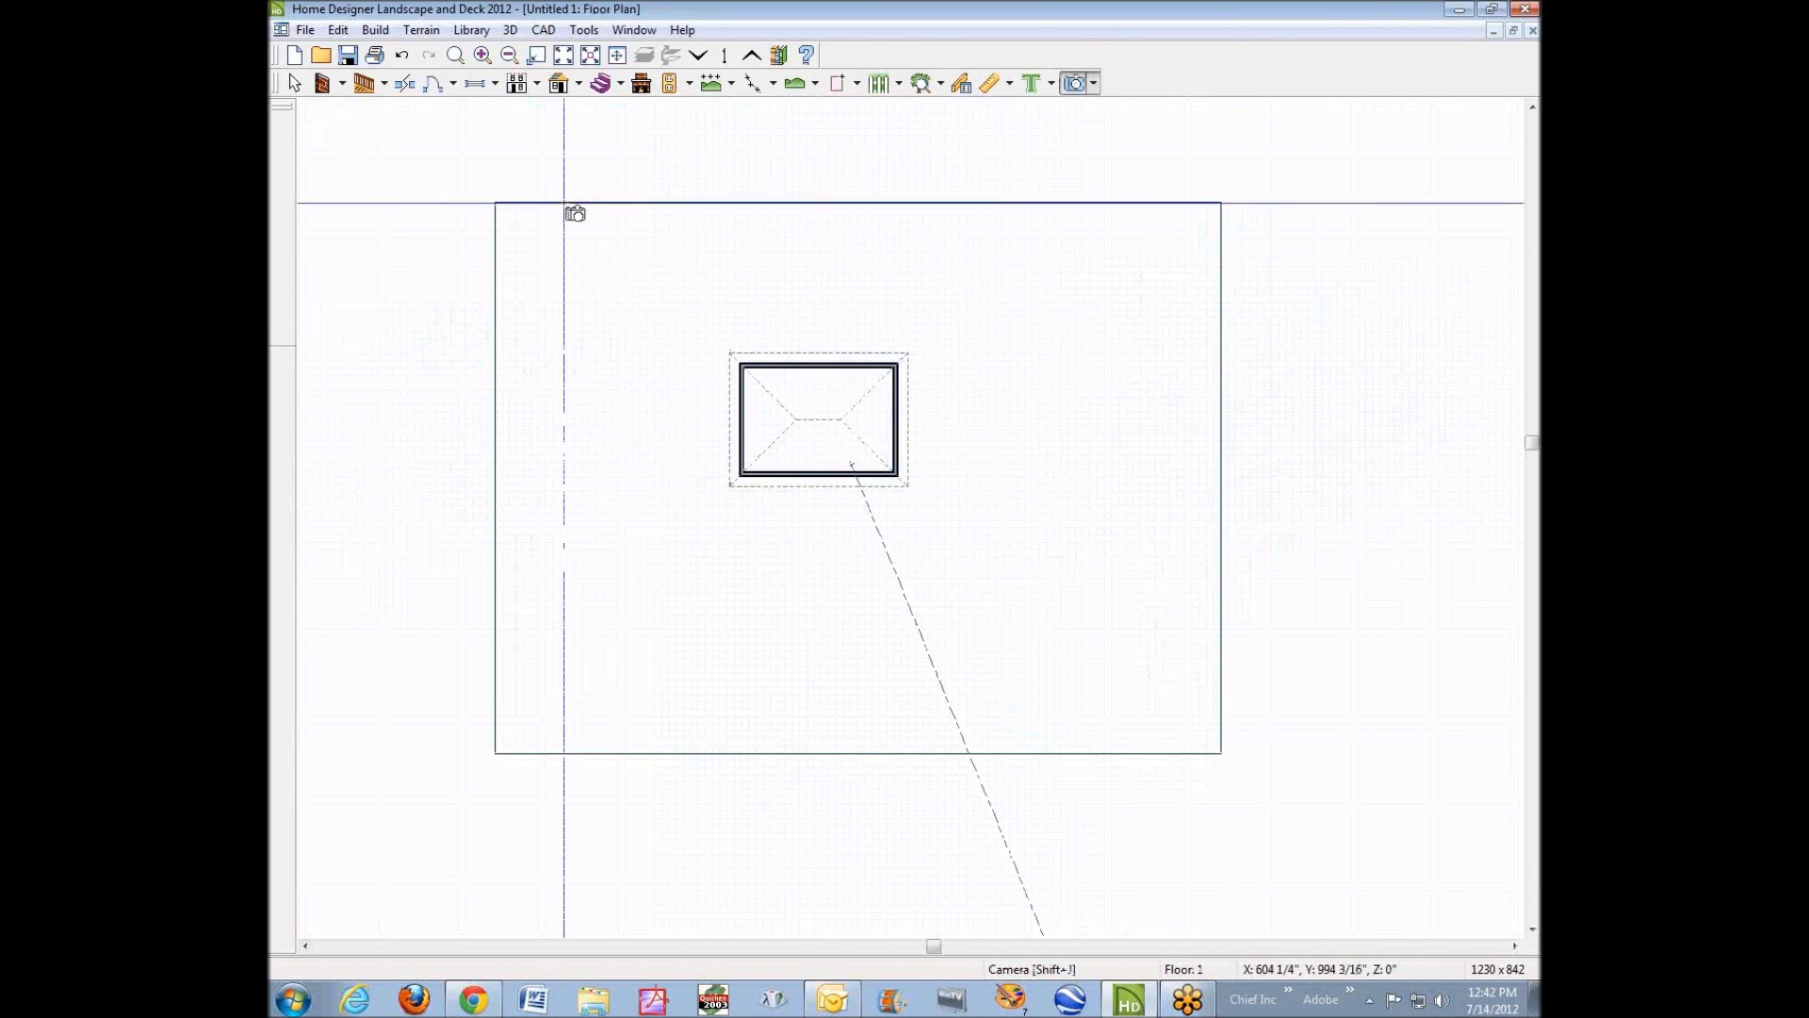
{"action": "left_click", "coordinate": [420, 31]}
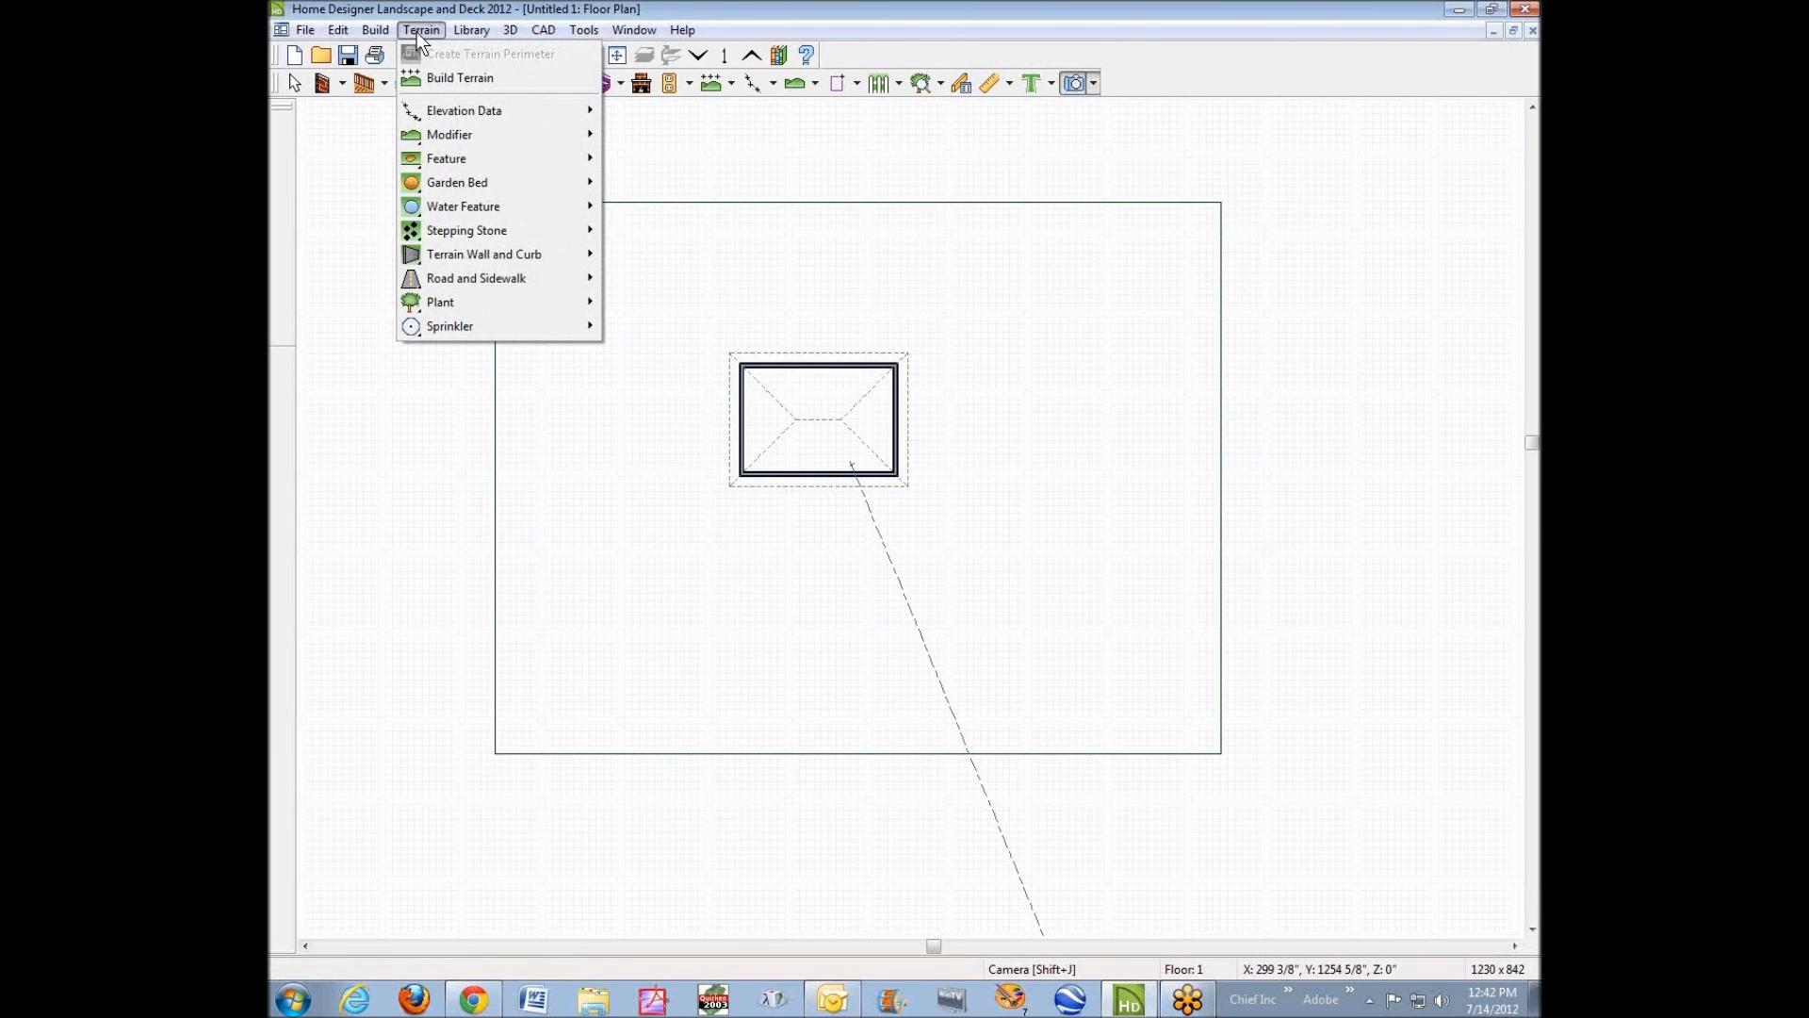
{"action": "mouse_move", "coordinate": [513, 156]}
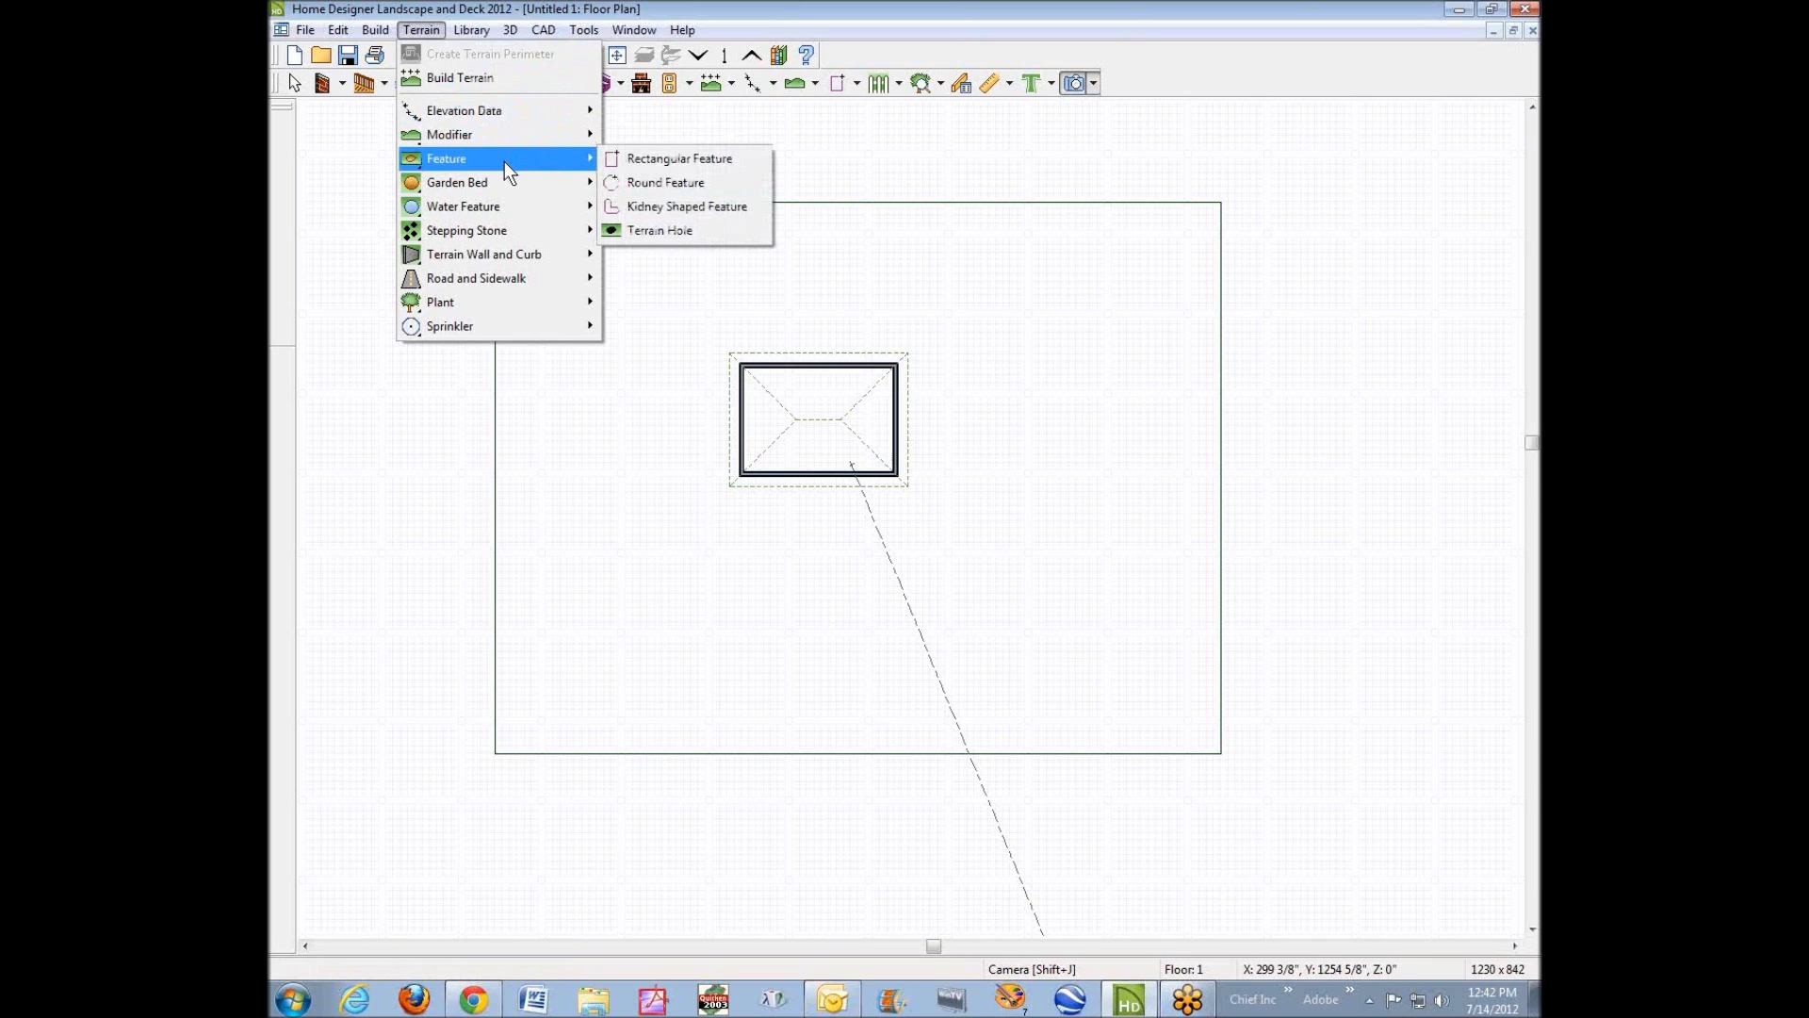
{"action": "mouse_move", "coordinate": [554, 179]}
{"action": "left_click", "coordinate": [863, 204]}
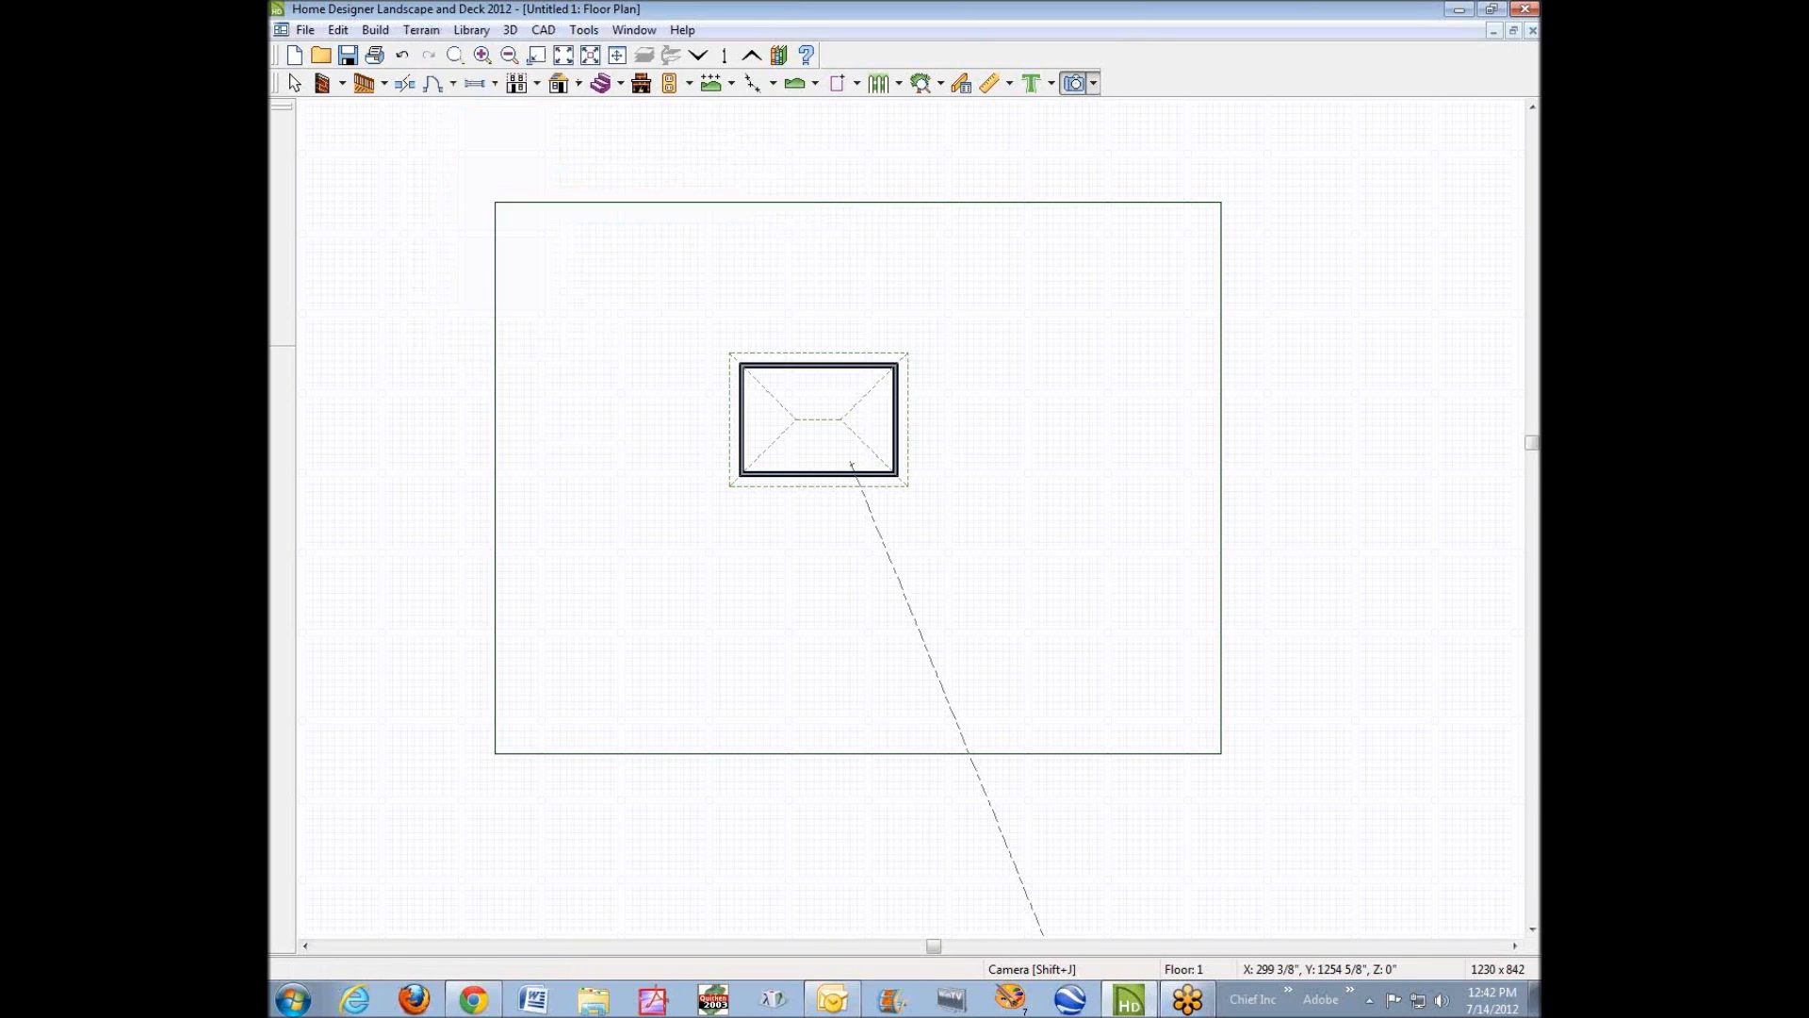
Turn on Hide Terrain Intersected by Building in the terrain perimeter's specification.
{"action": "right_click", "coordinate": [864, 200]}
{"action": "left_click", "coordinate": [869, 229]}
{"action": "right_click", "coordinate": [880, 240]}
{"action": "right_click", "coordinate": [892, 200]}
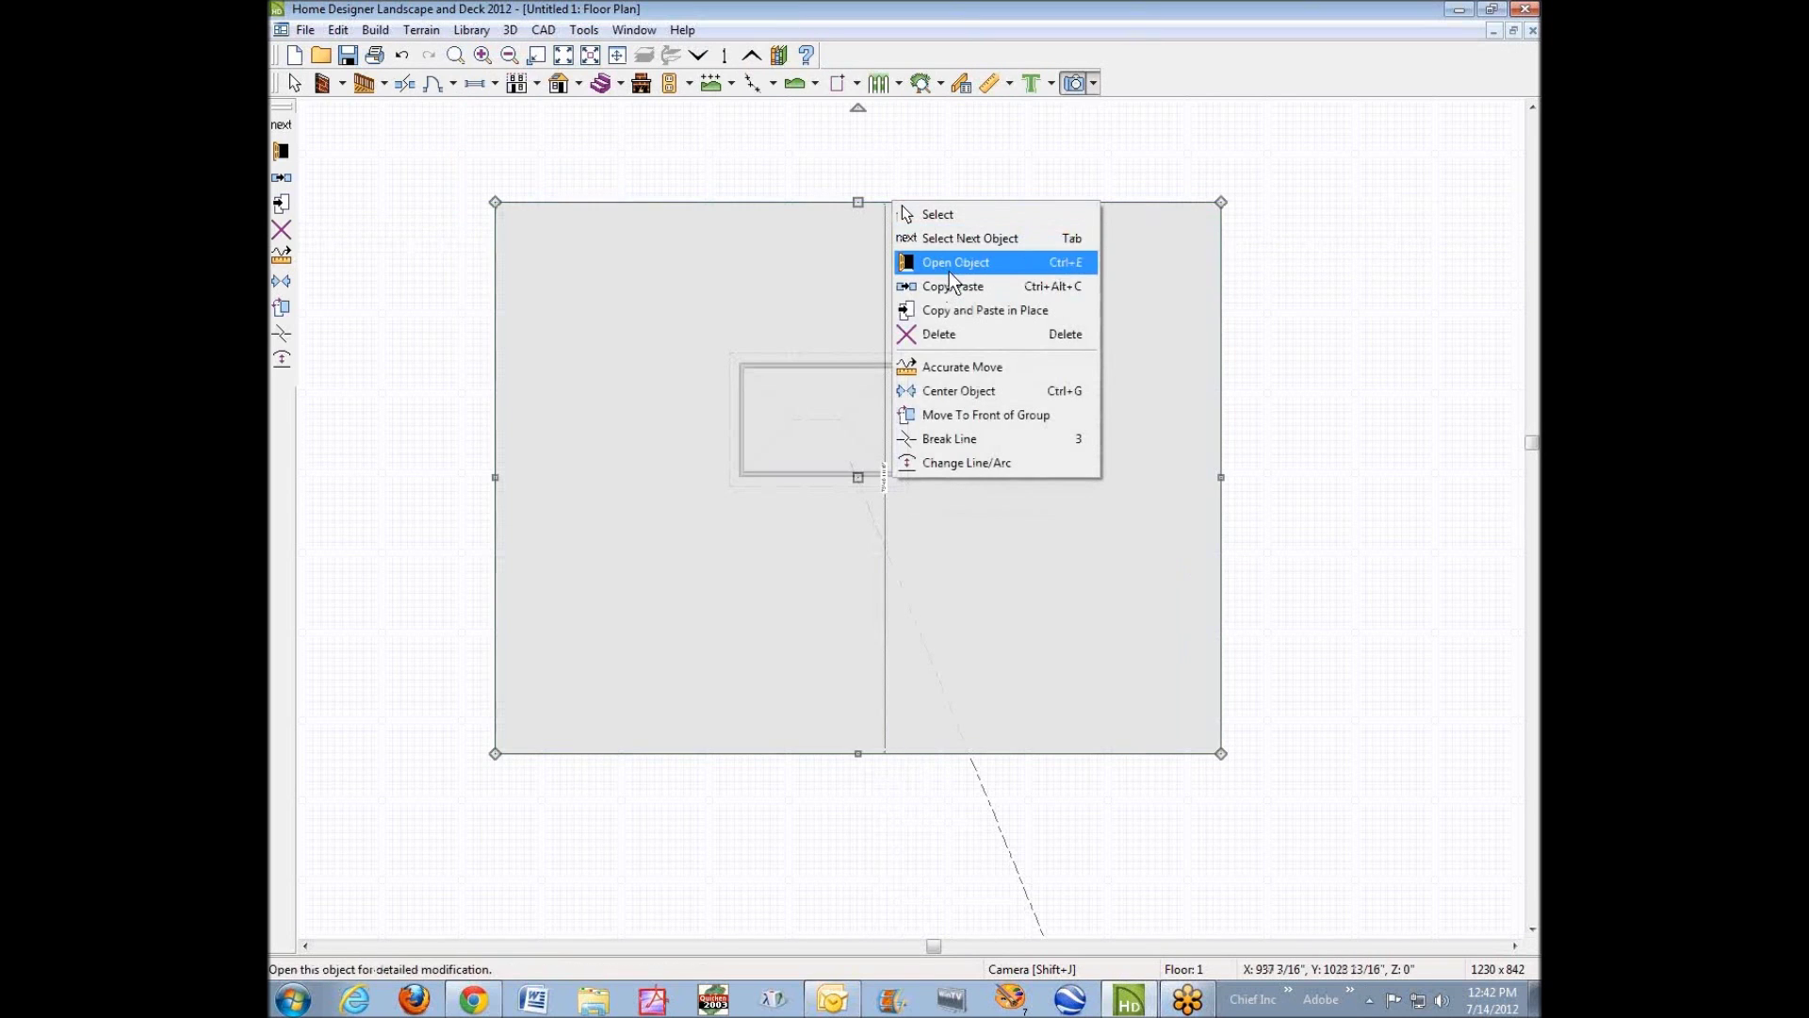
{"action": "left_click", "coordinate": [948, 263]}
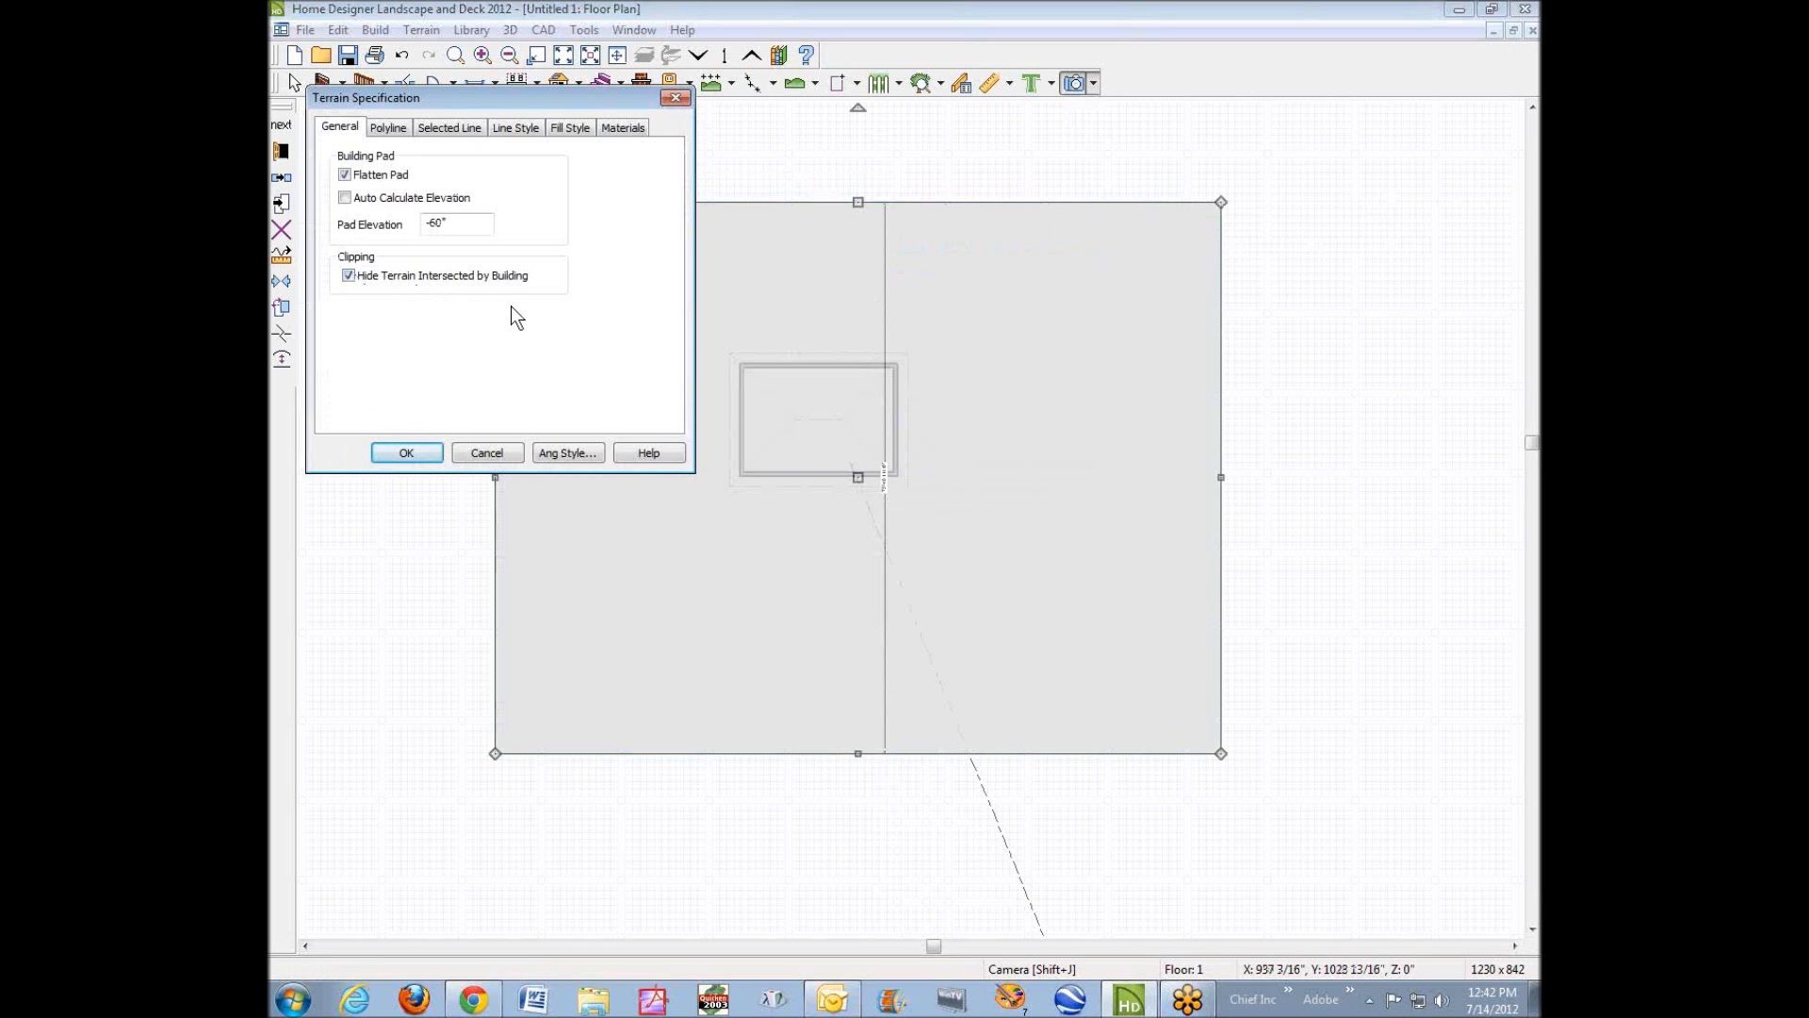
{"action": "left_click", "coordinate": [409, 453]}
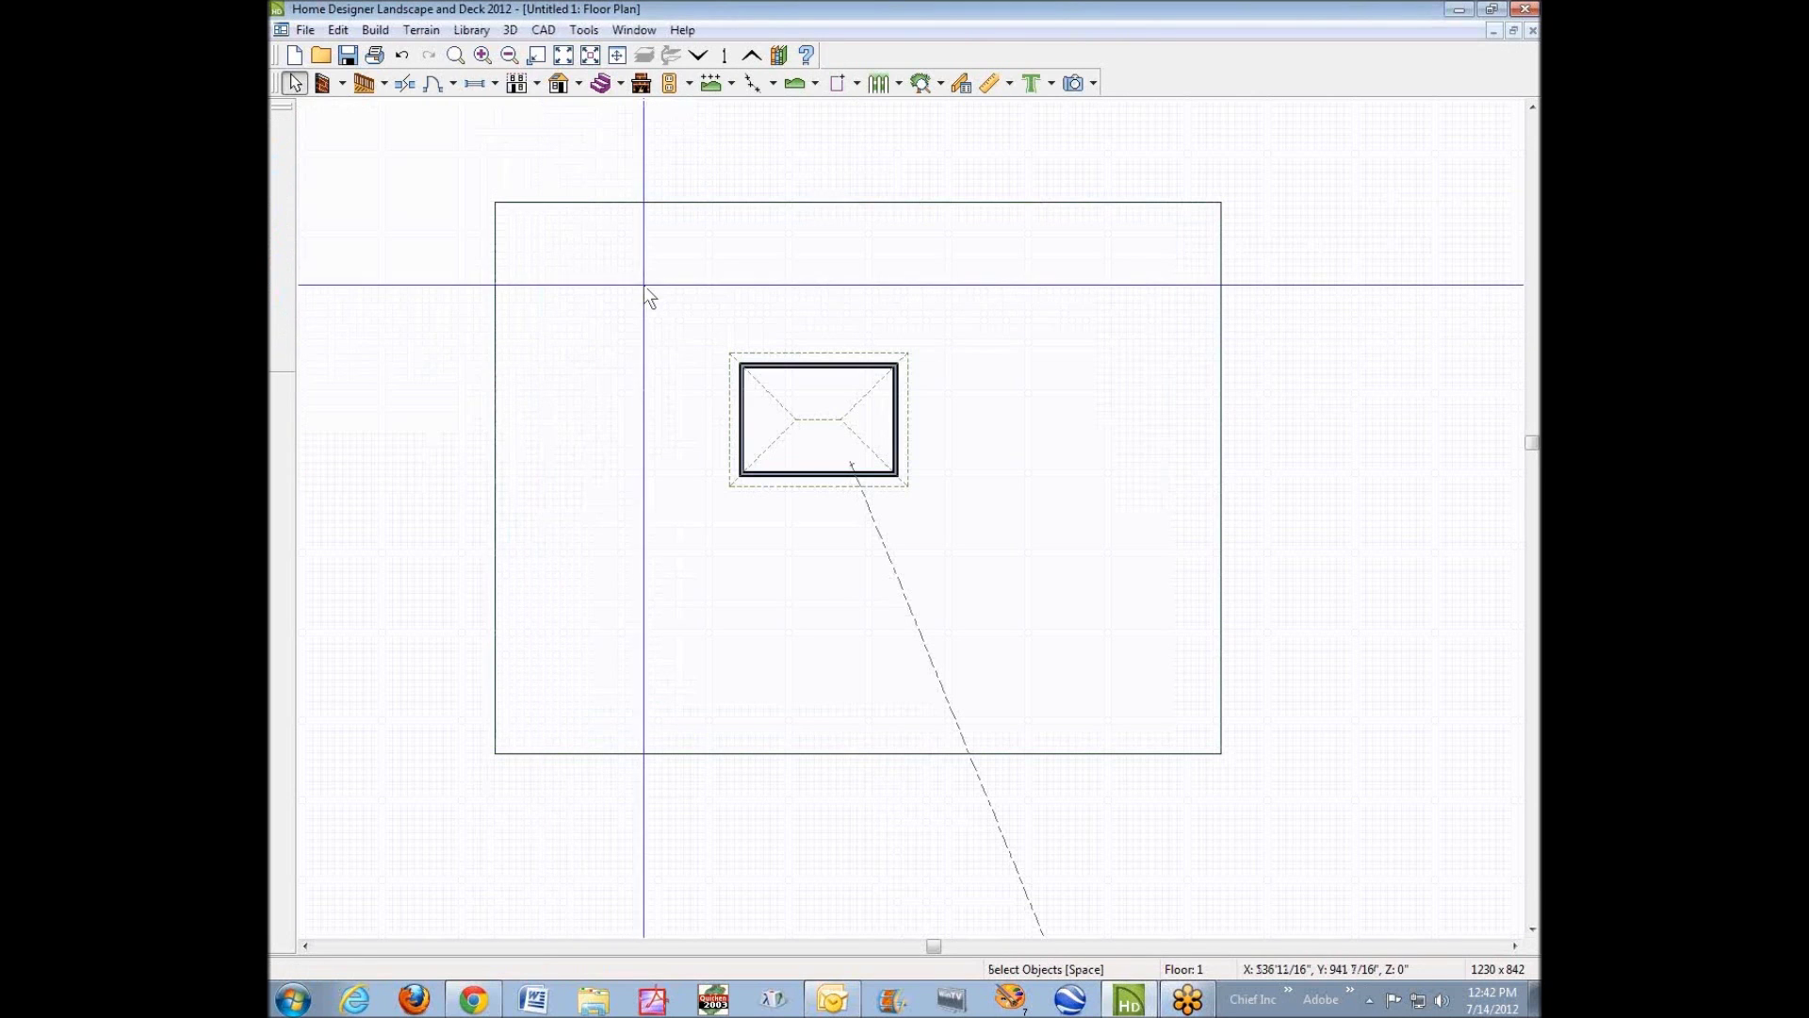
{"action": "key", "text": "space"}
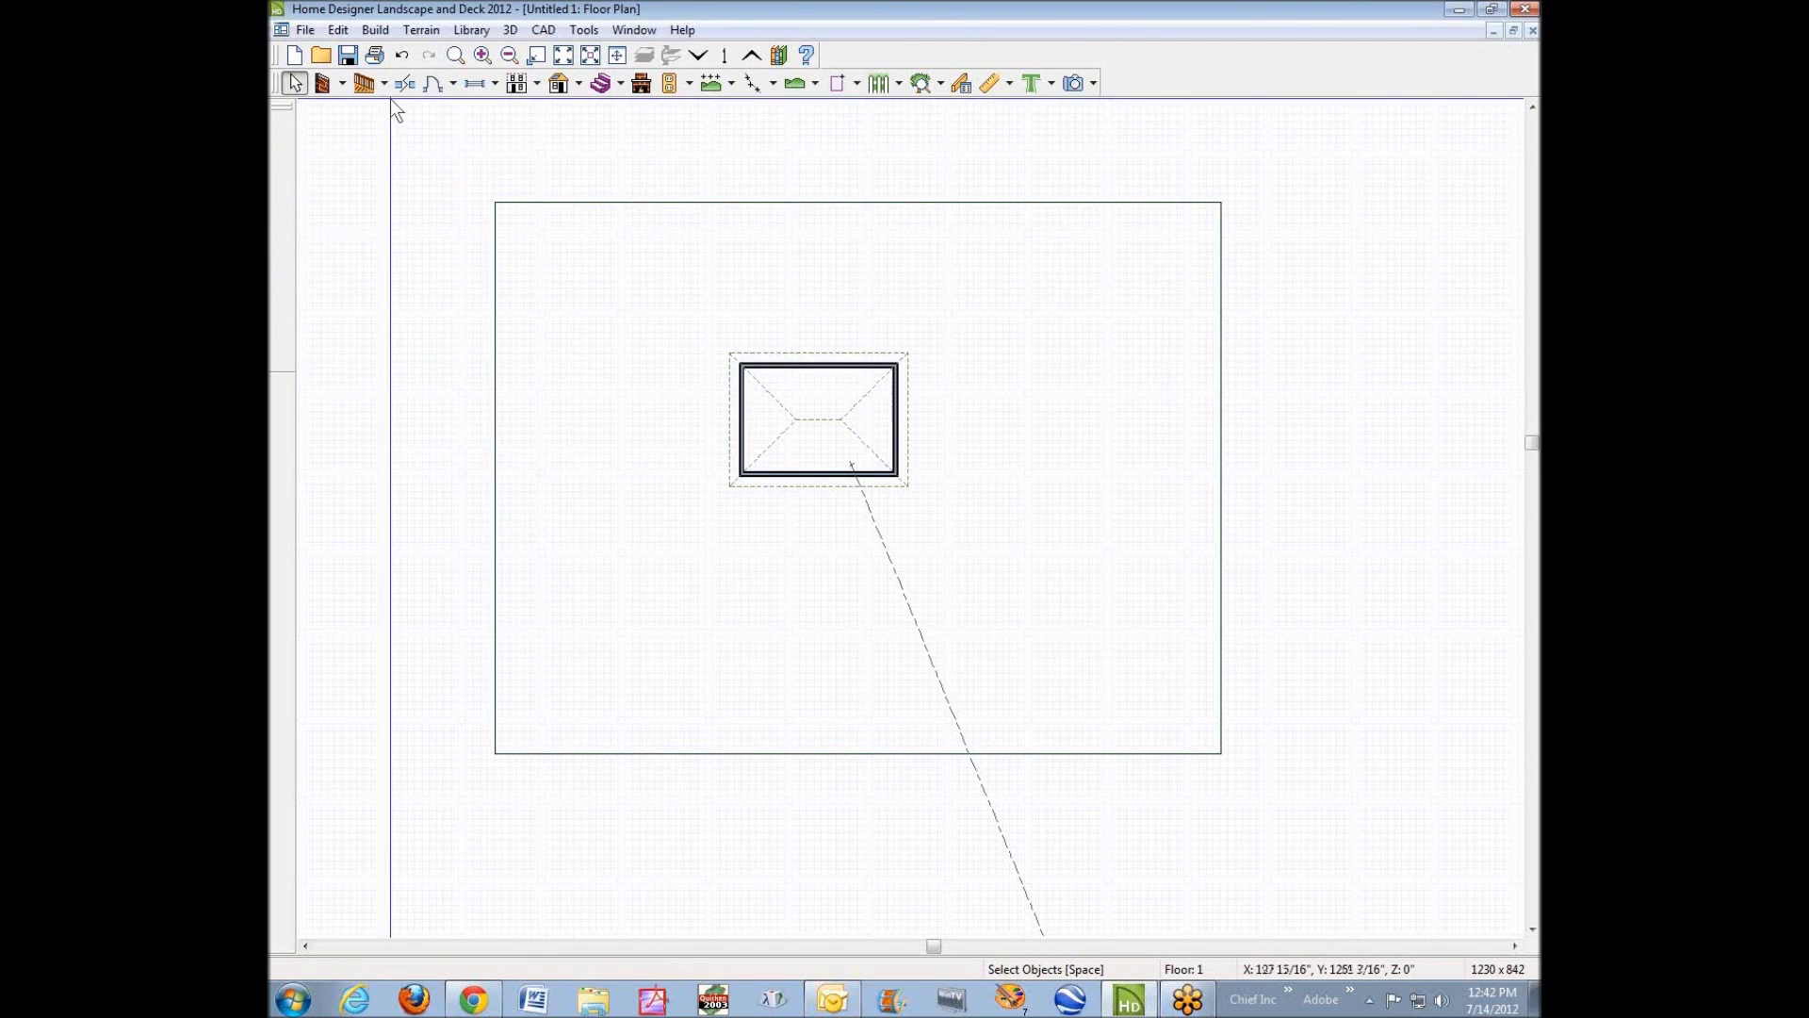
Enclose an open area below the house with three invisible walls, as wide as the house and about 15' 4" deep.
{"action": "left_click", "coordinate": [341, 82]}
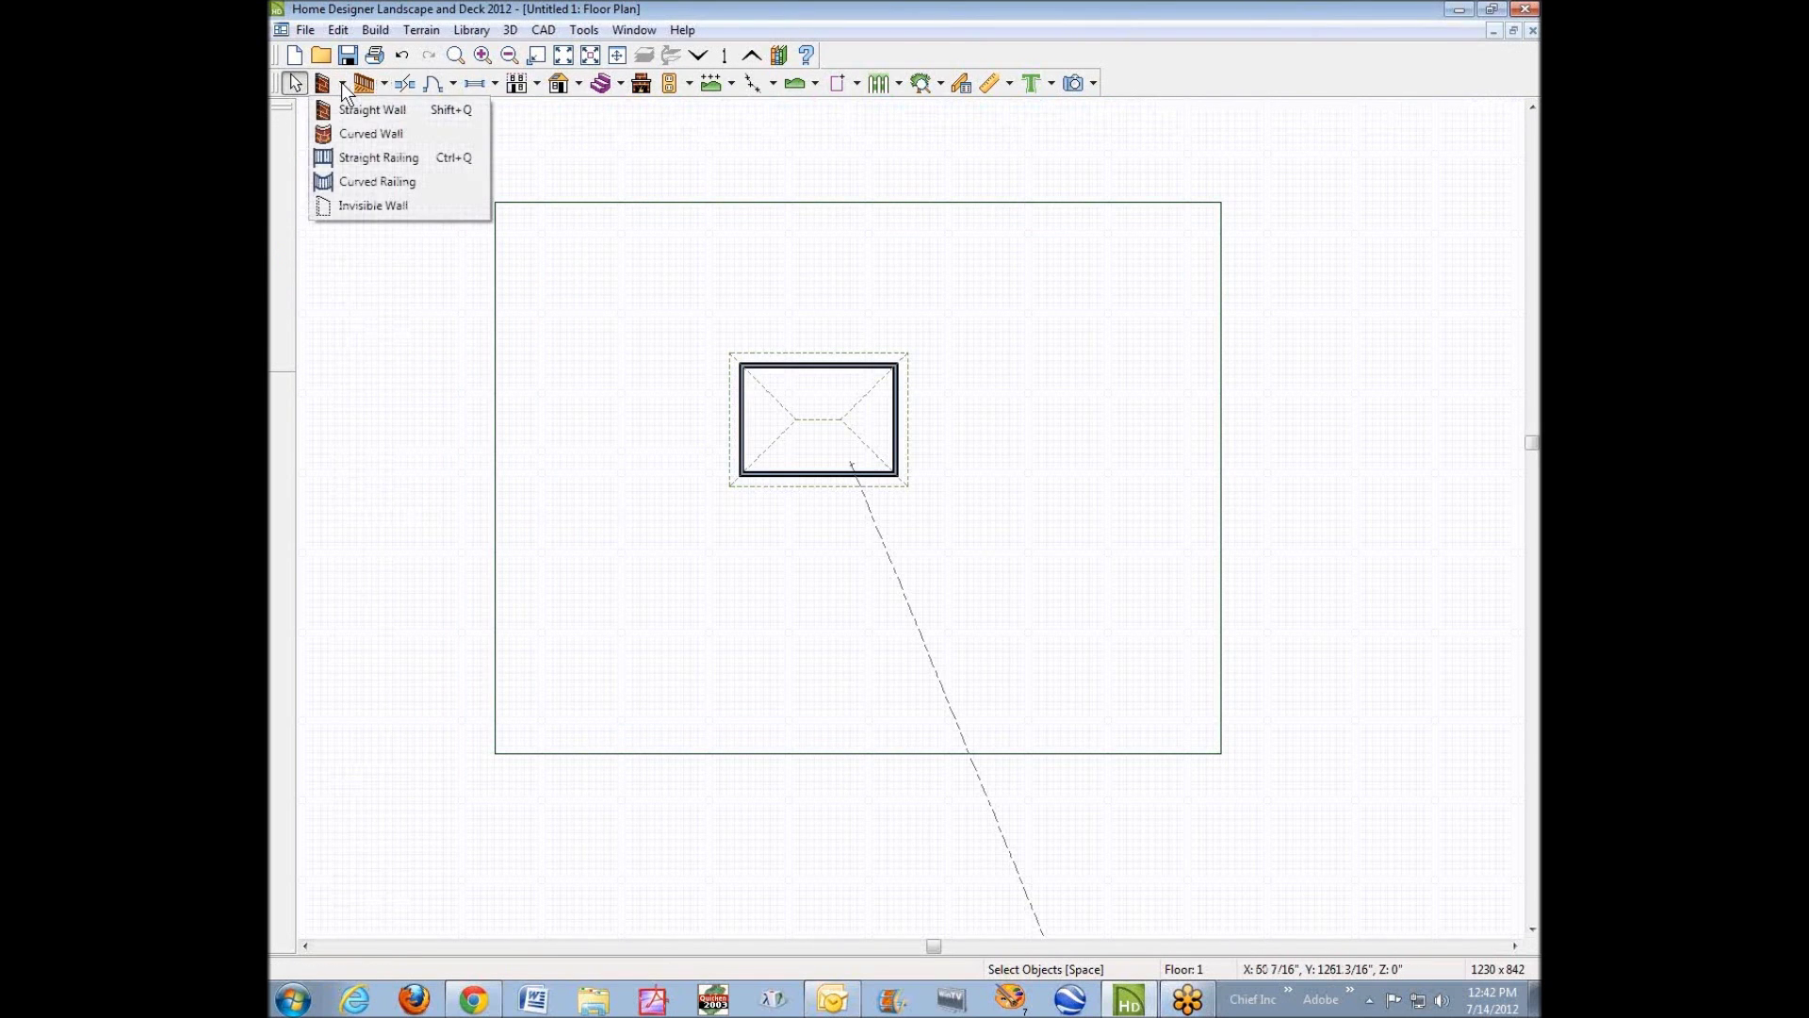
{"action": "left_click", "coordinate": [364, 206]}
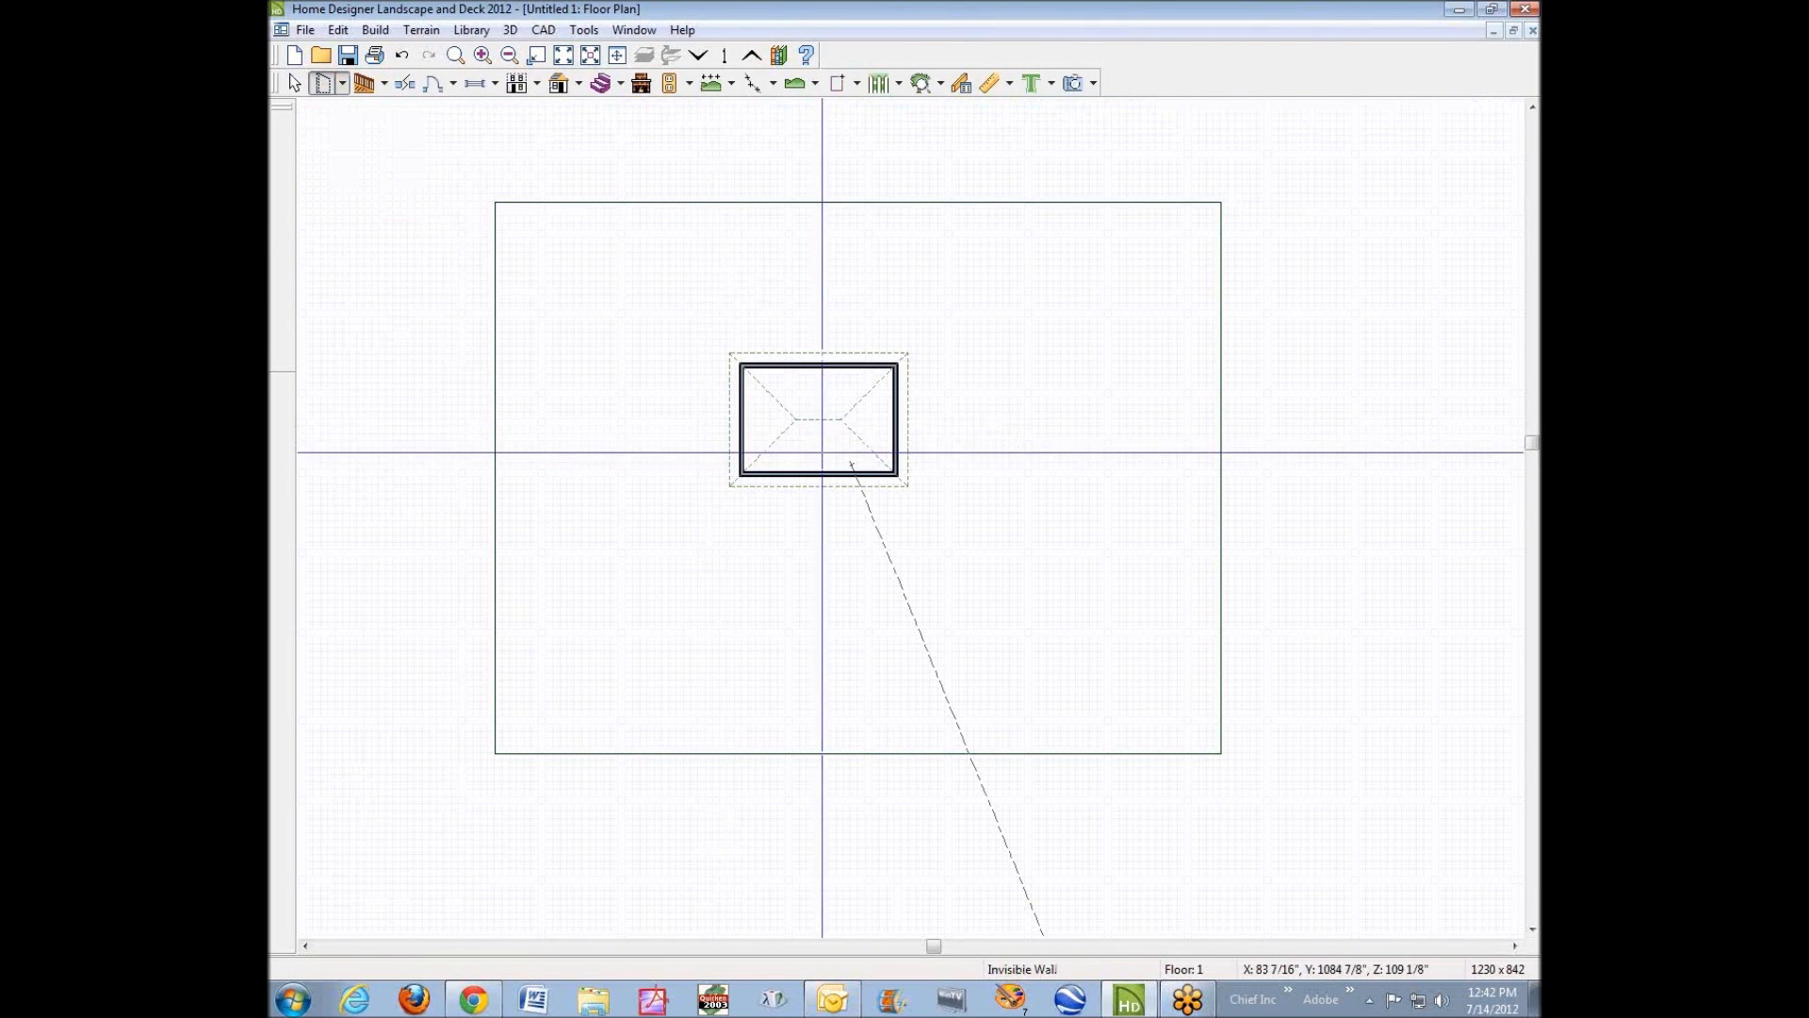
{"action": "mouse_move", "coordinate": [897, 475]}
{"action": "left_mouse_down"}
{"action": "mouse_move", "coordinate": [885, 606]}
{"action": "mouse_move", "coordinate": [930, 578]}
{"action": "mouse_move", "coordinate": [909, 594]}
{"action": "left_mouse_up"}
{"action": "left_click", "coordinate": [896, 586]}
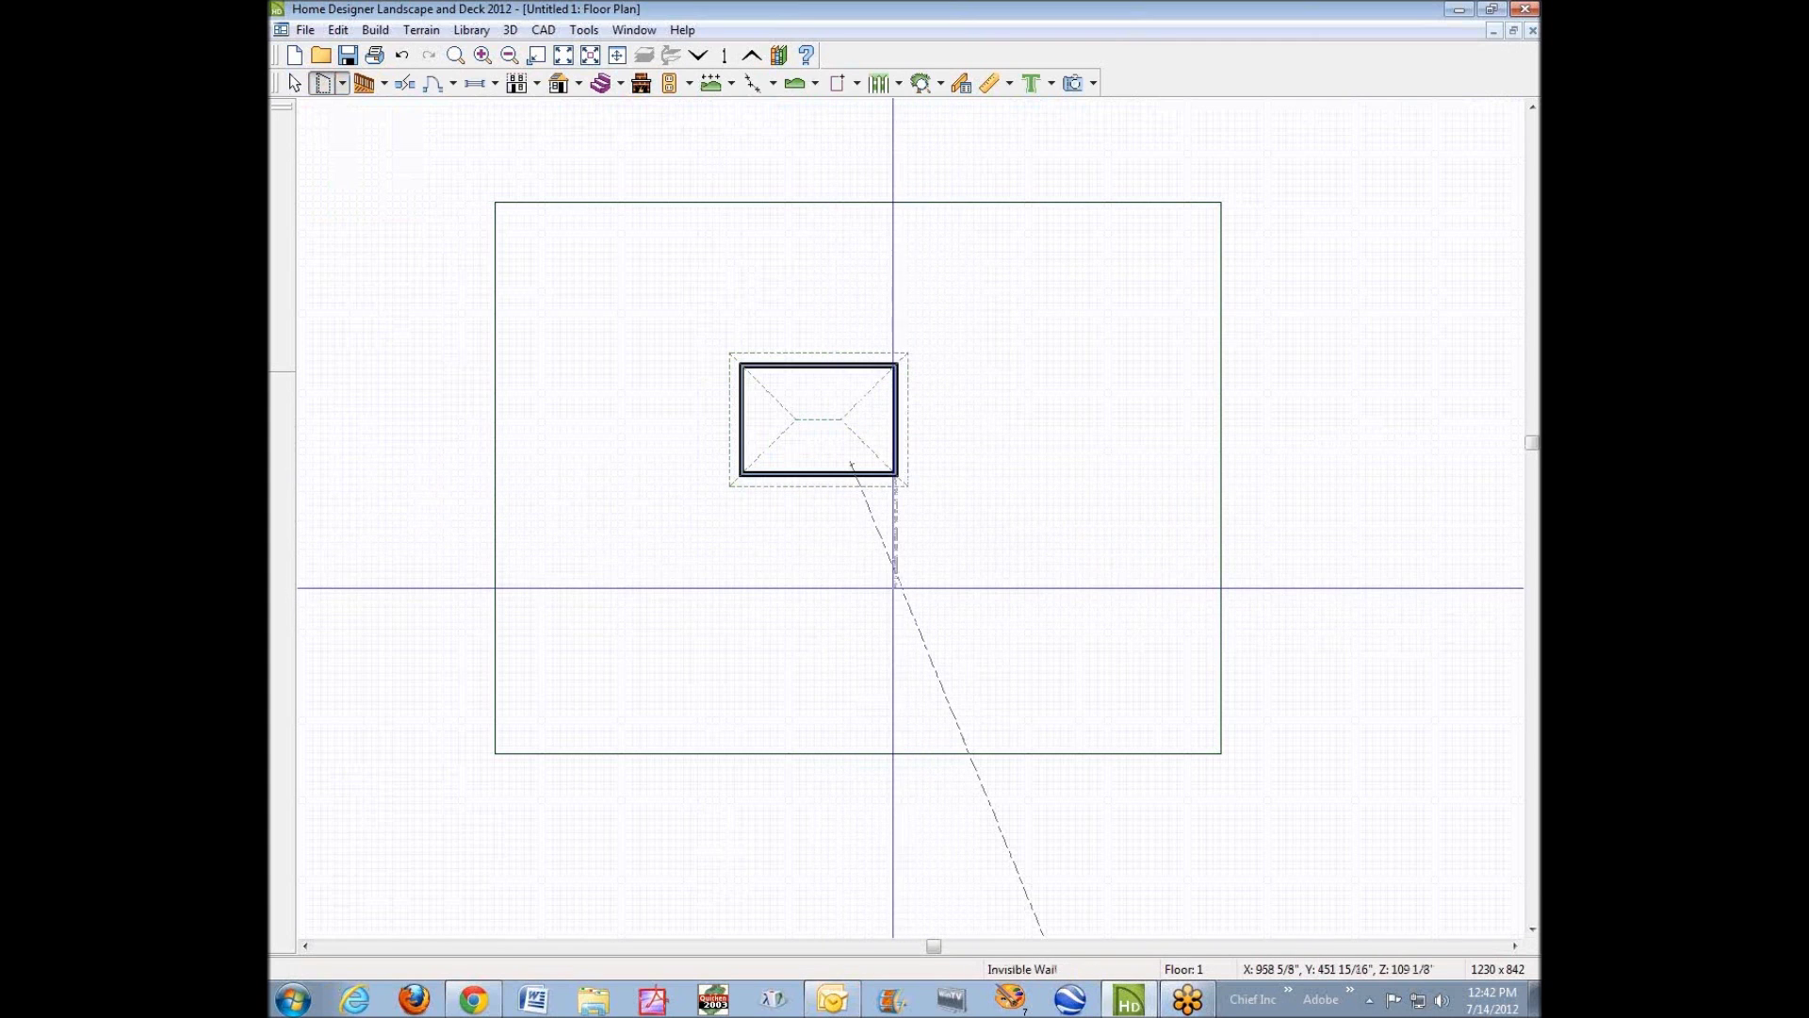
{"action": "left_click", "coordinate": [742, 587]}
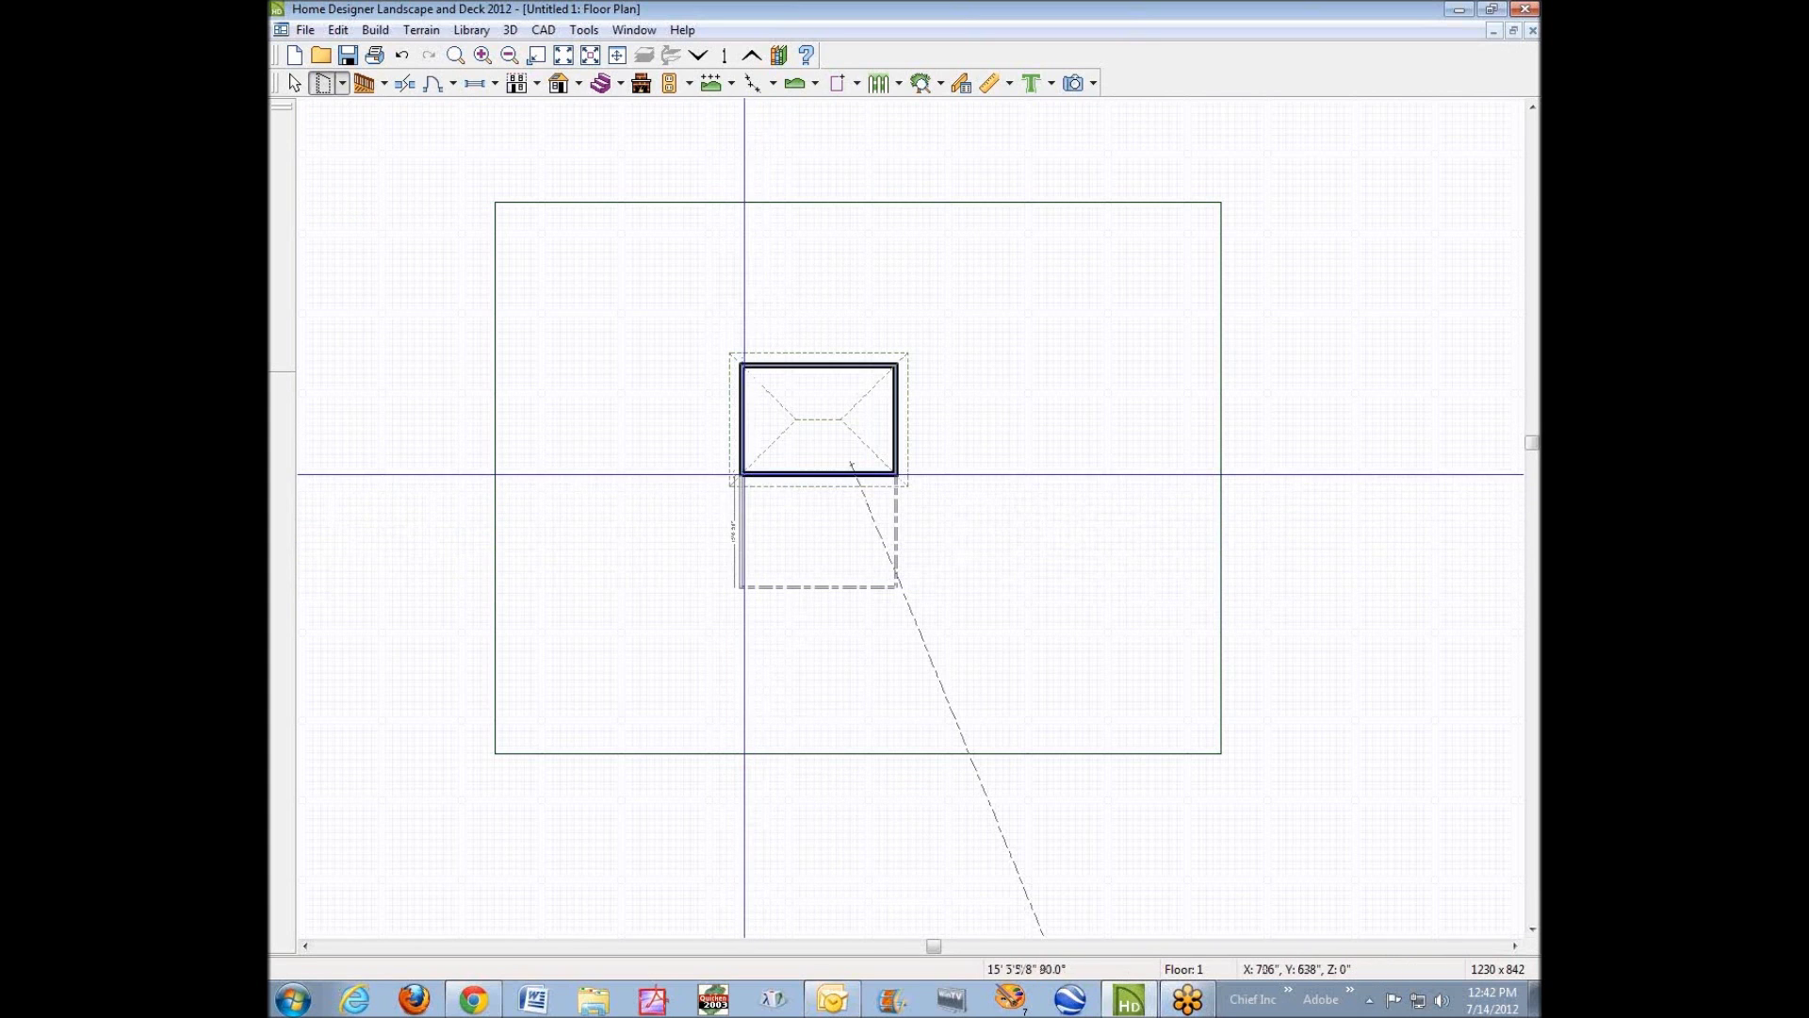
{"action": "left_click", "coordinate": [747, 479]}
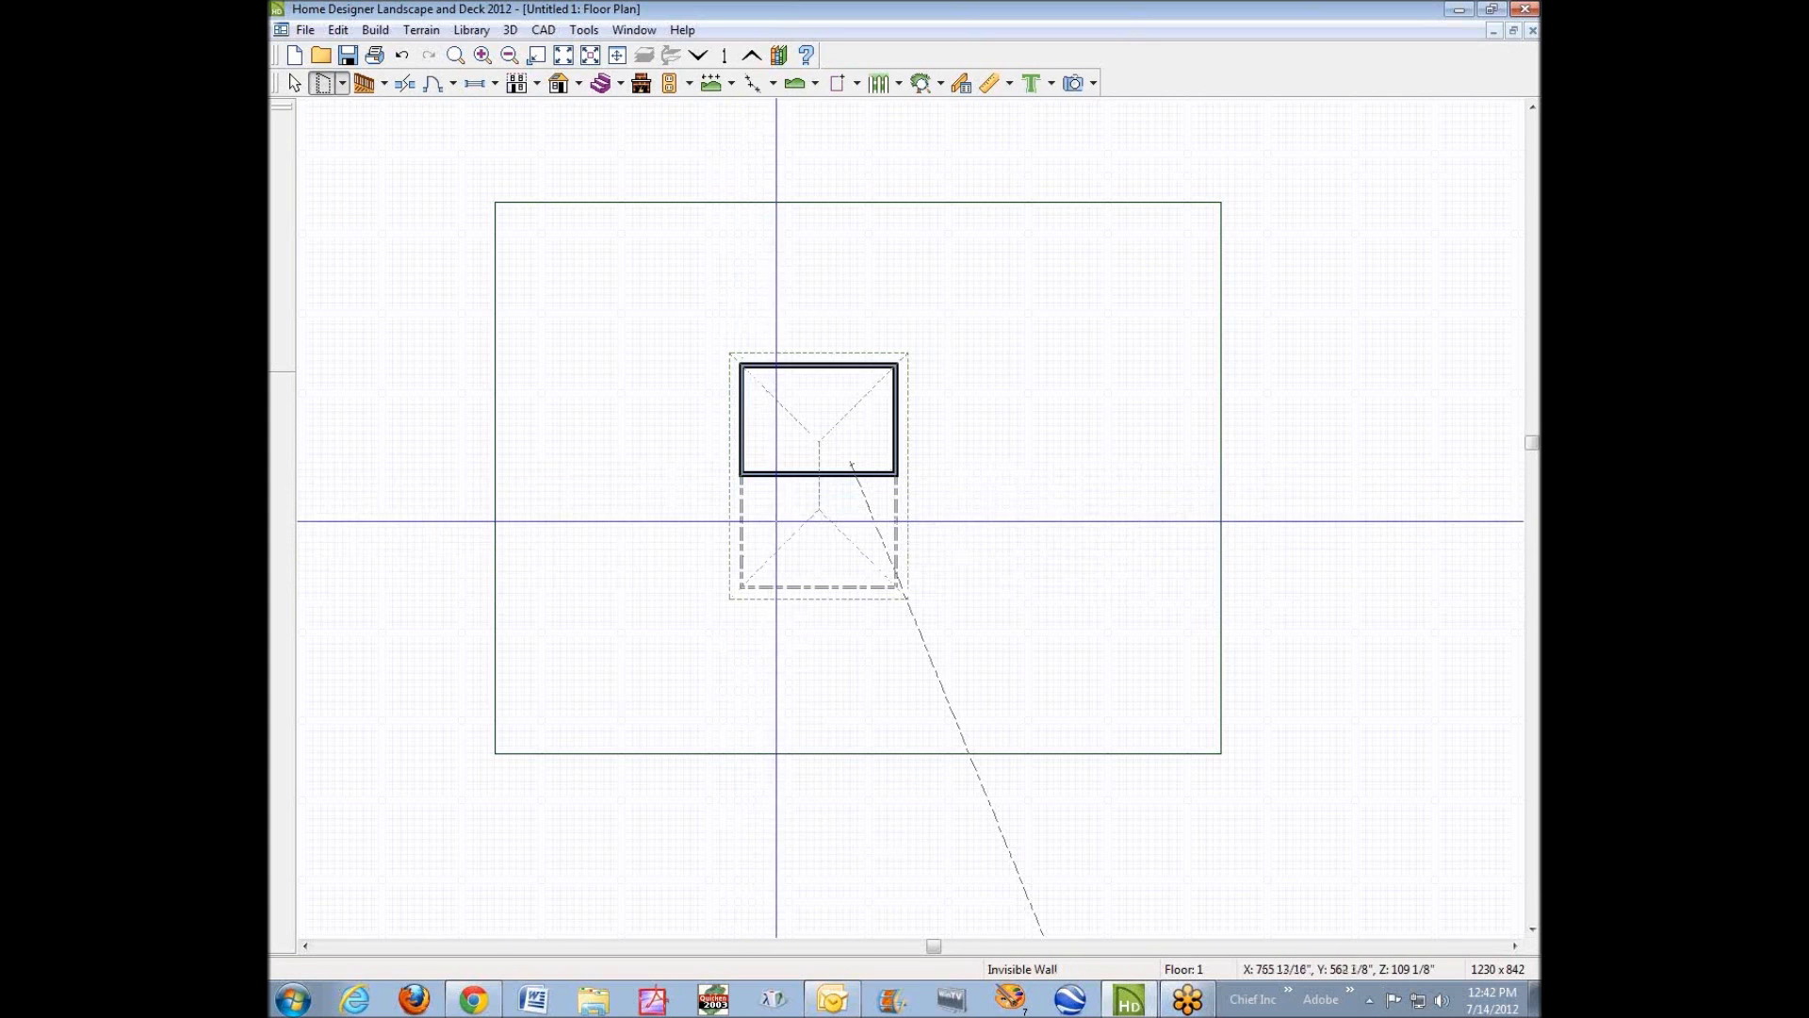
Switch to the 3D full overview and orbit to examine the house, its new open area and the terrain from above.
{"action": "key", "text": "F9"}
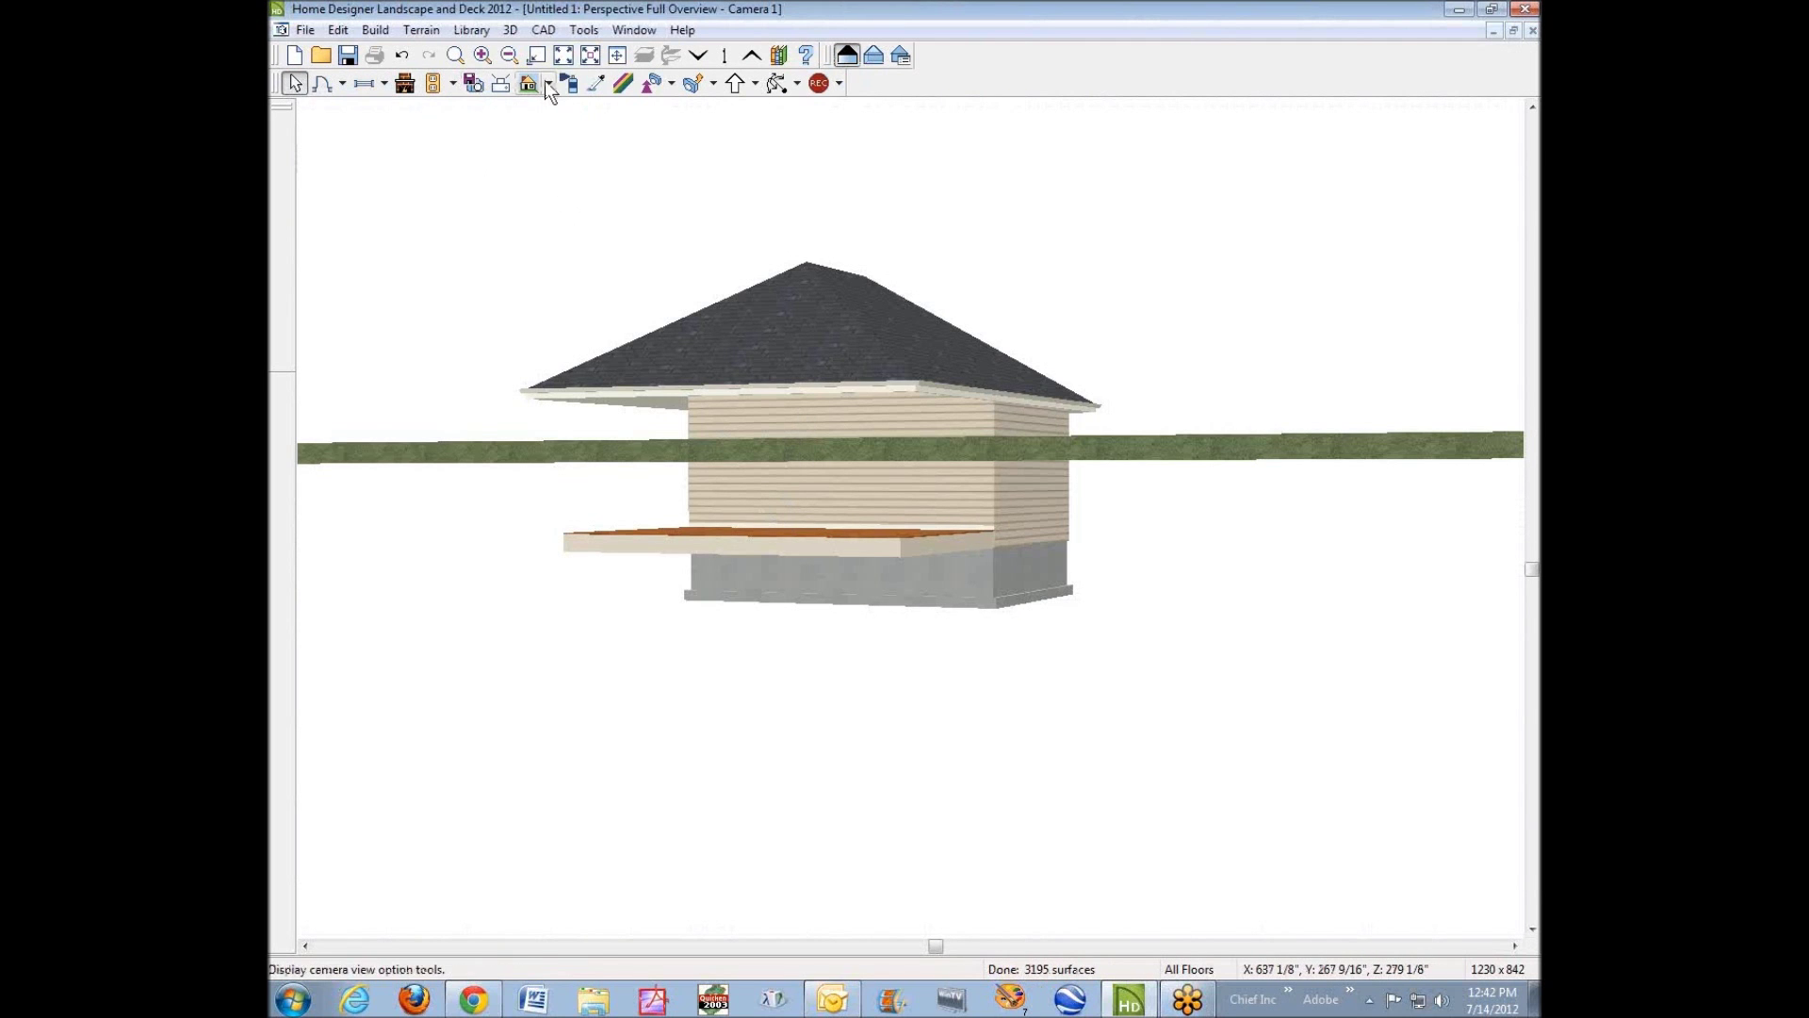
{"action": "left_click", "coordinate": [771, 84]}
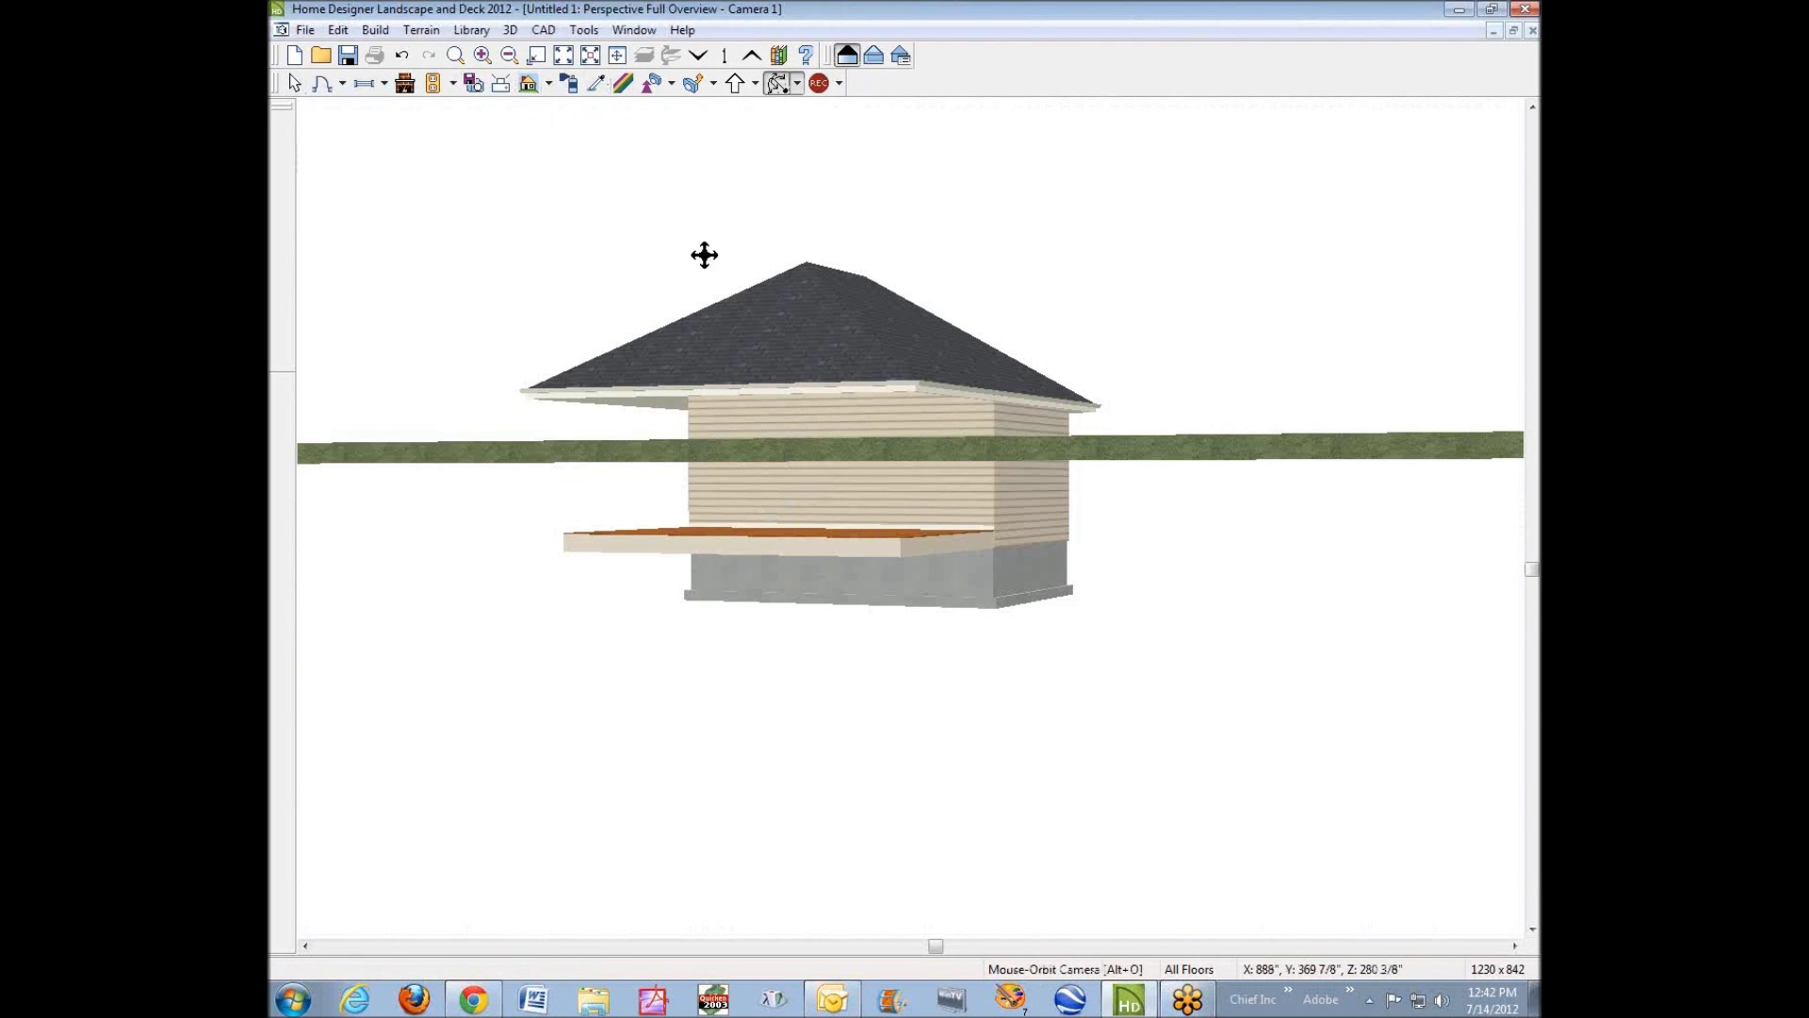
{"action": "left_click_drag", "start_coordinate": [706, 311], "coordinate": [696, 326]}
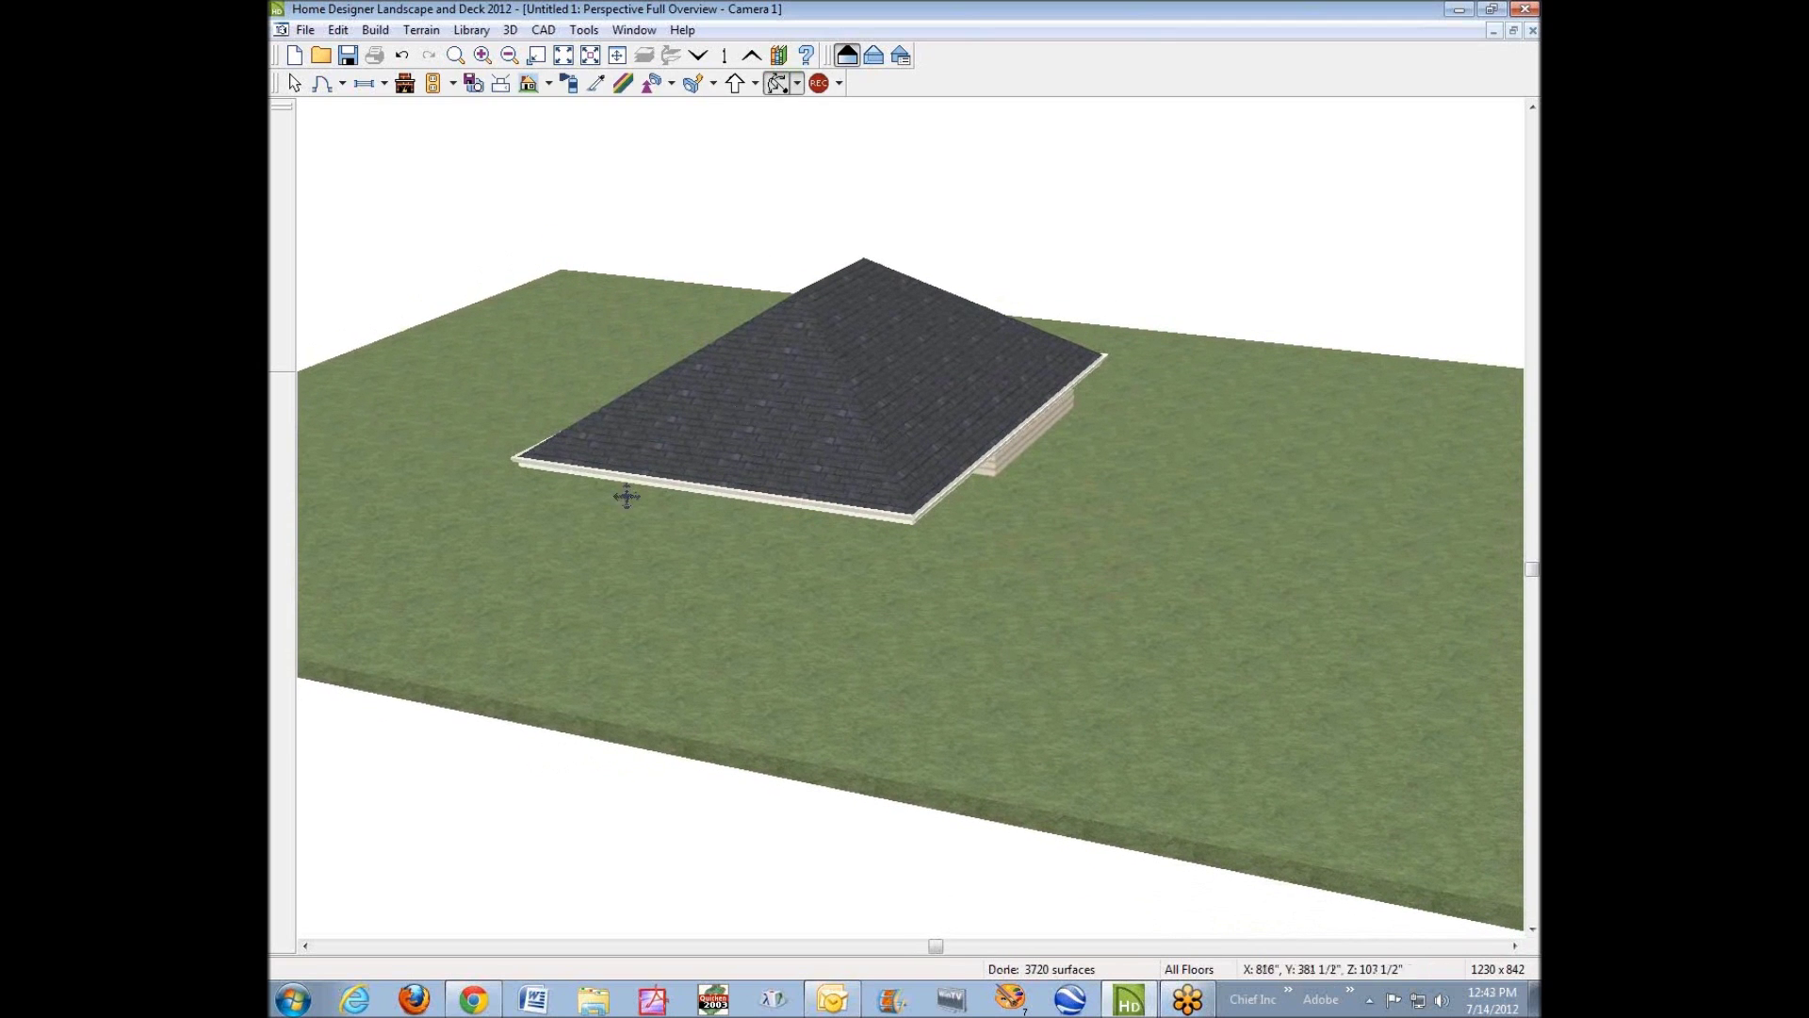
Set the terrain's pad elevation to 0 in its specification.
{"action": "right_click", "coordinate": [578, 526]}
{"action": "left_click", "coordinate": [671, 586]}
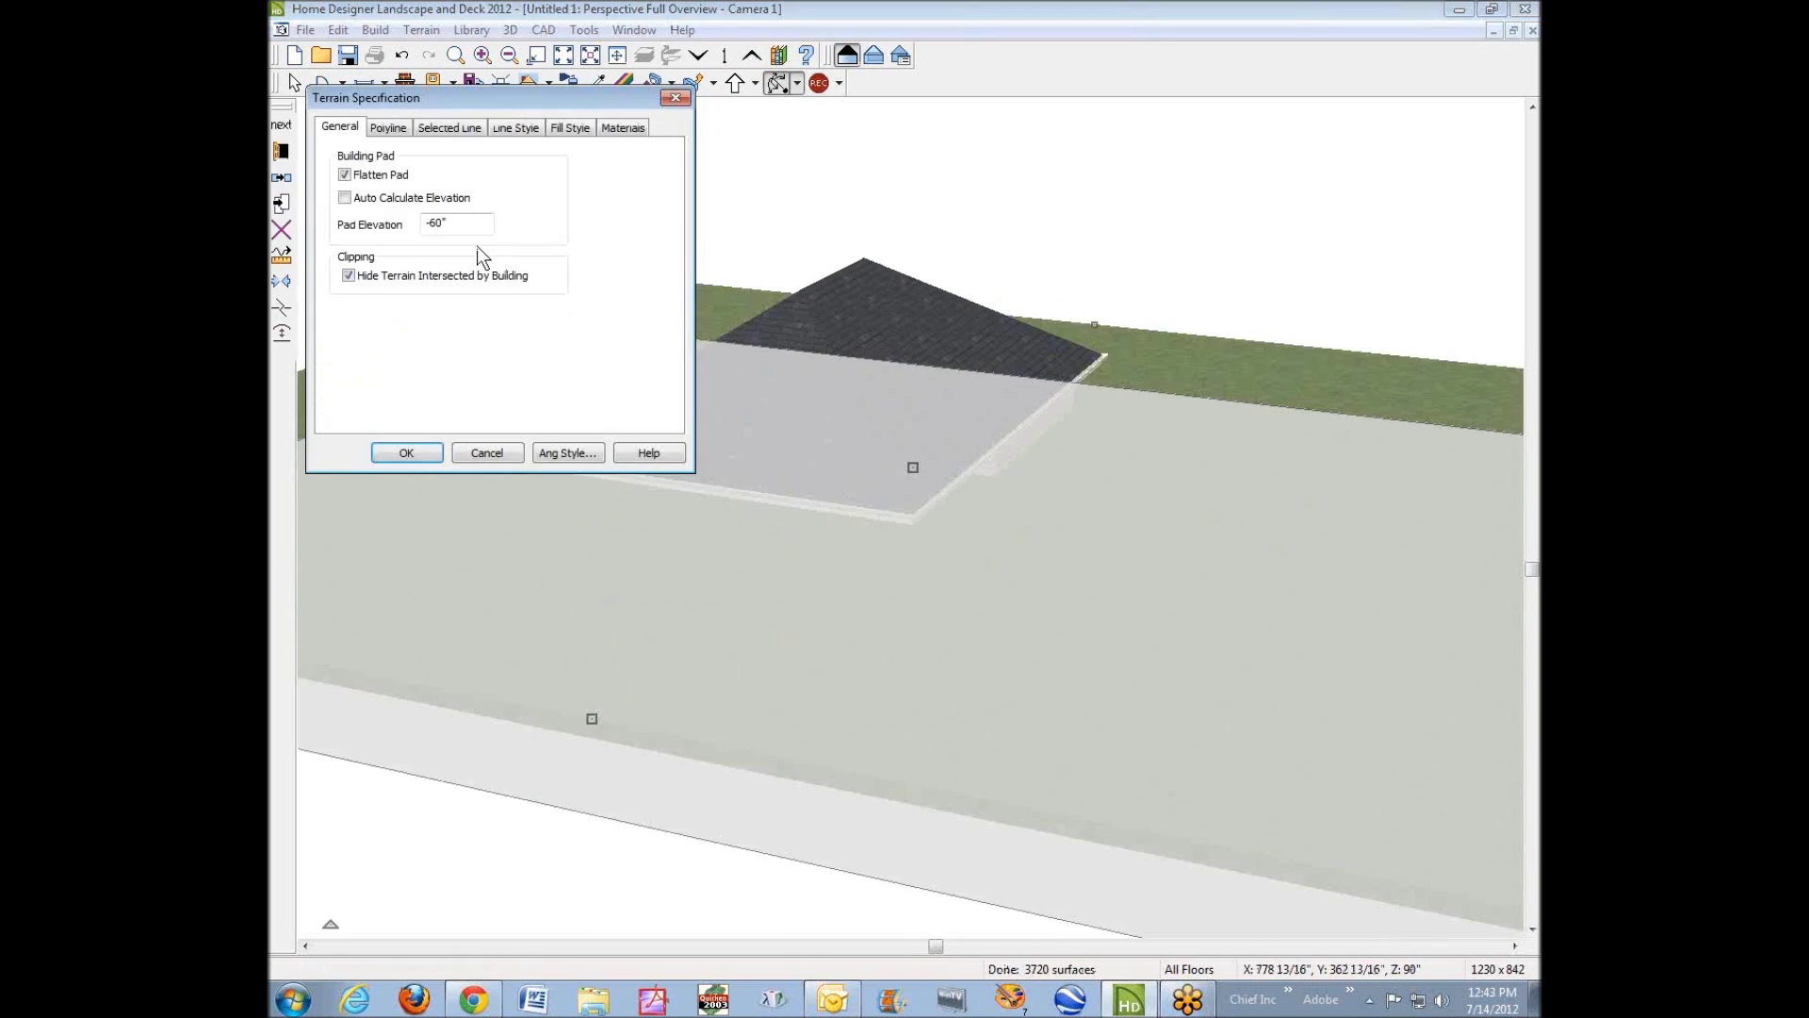
{"action": "left_click_drag", "start_coordinate": [464, 226], "coordinate": [328, 220]}
{"action": "type", "text": "0"}
{"action": "left_click", "coordinate": [426, 455]}
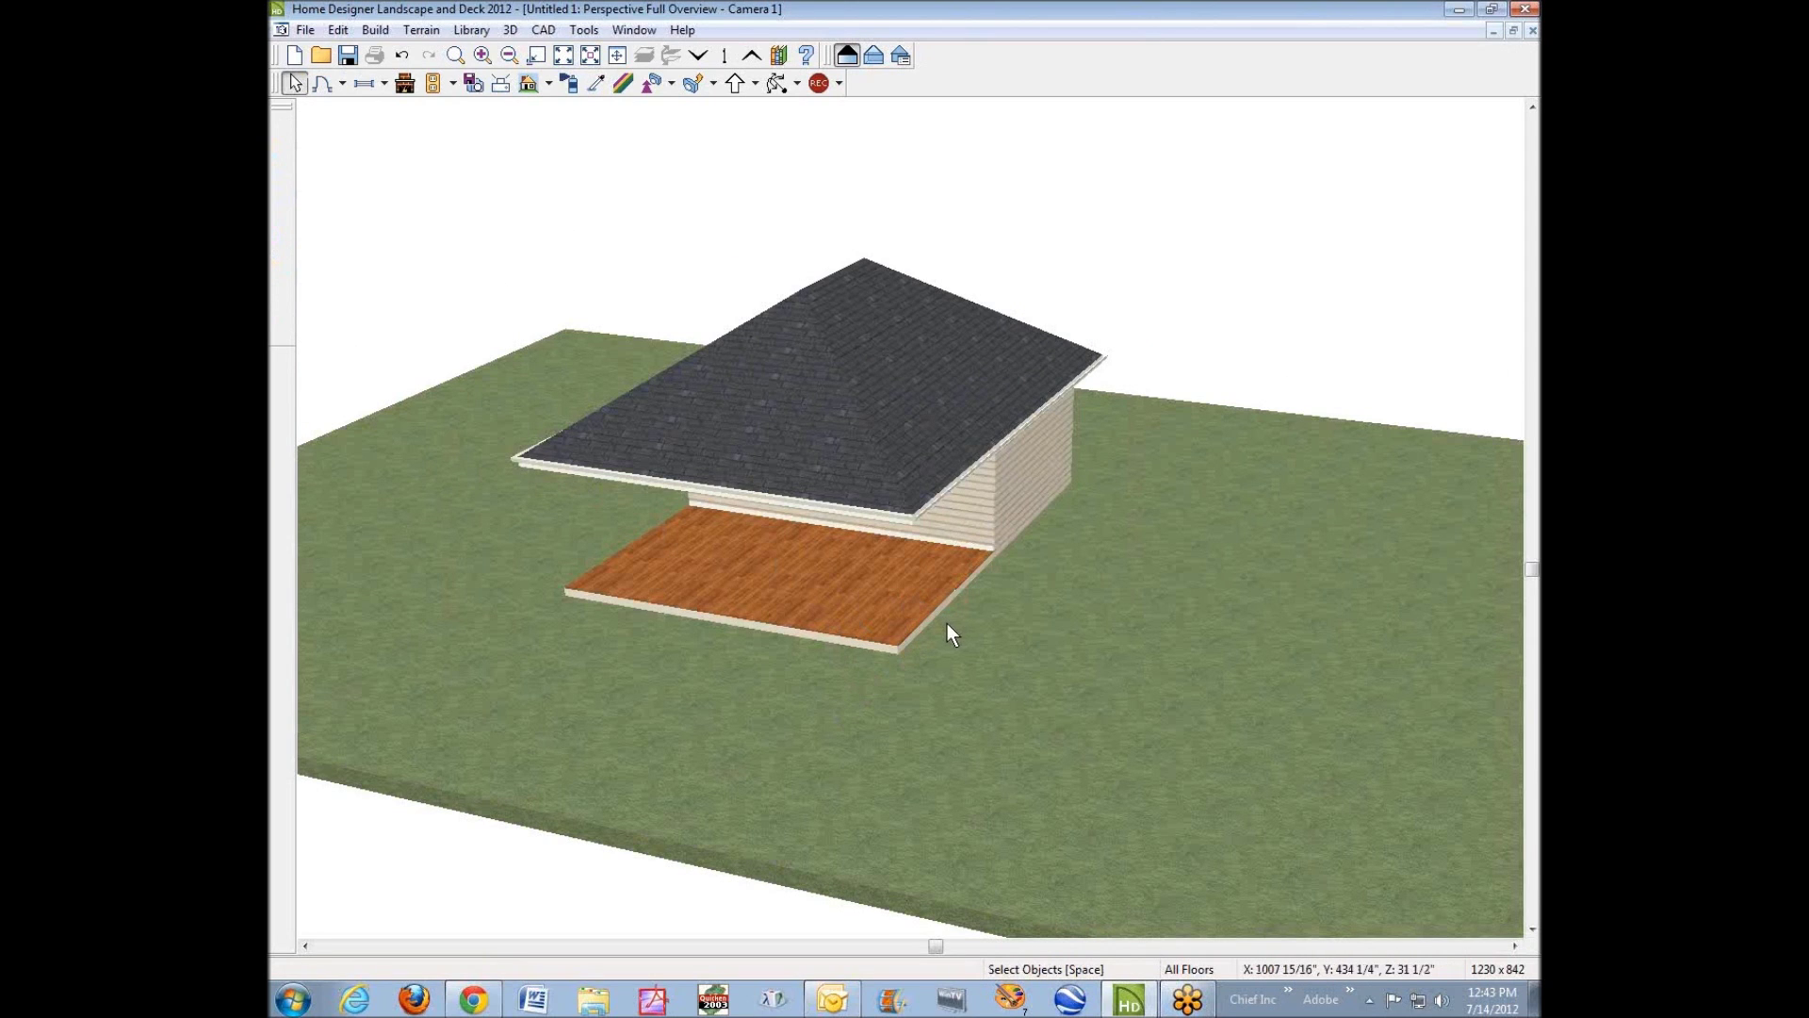
Lower the ground around the house by setting the terrain's pad elevation to -12.
{"action": "left_click", "coordinate": [937, 646]}
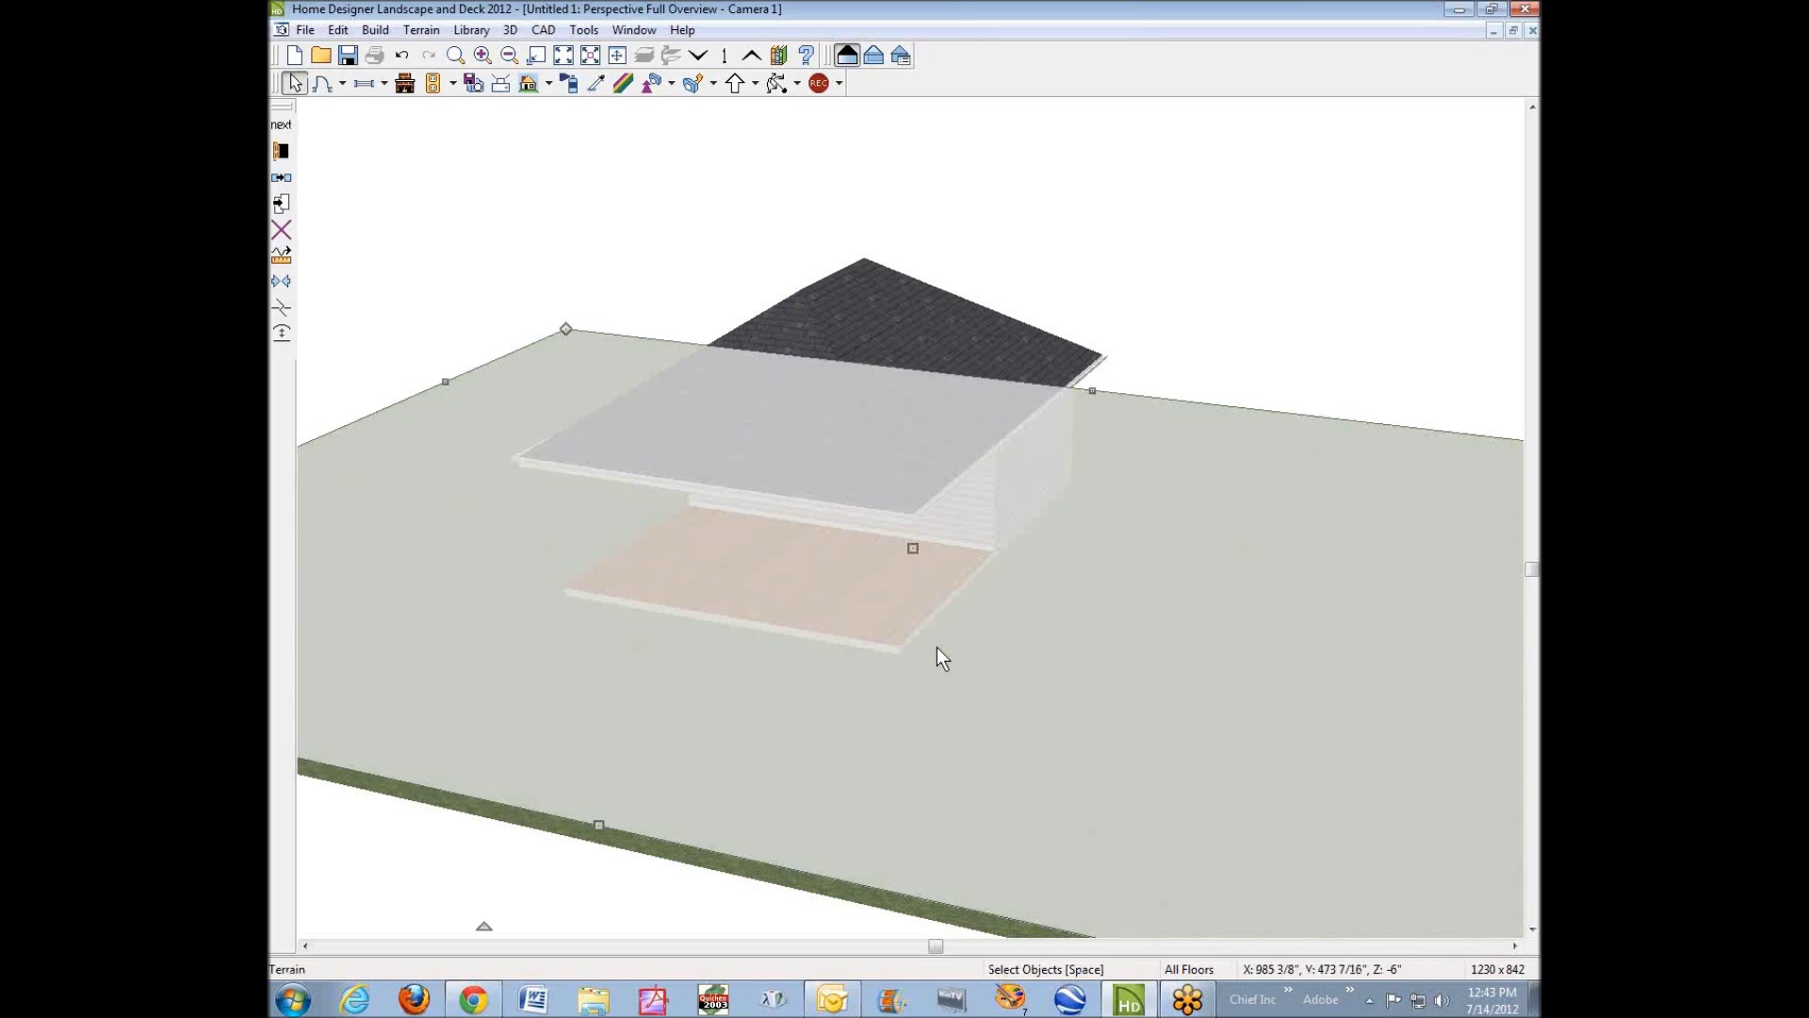
{"action": "left_click", "coordinate": [281, 156]}
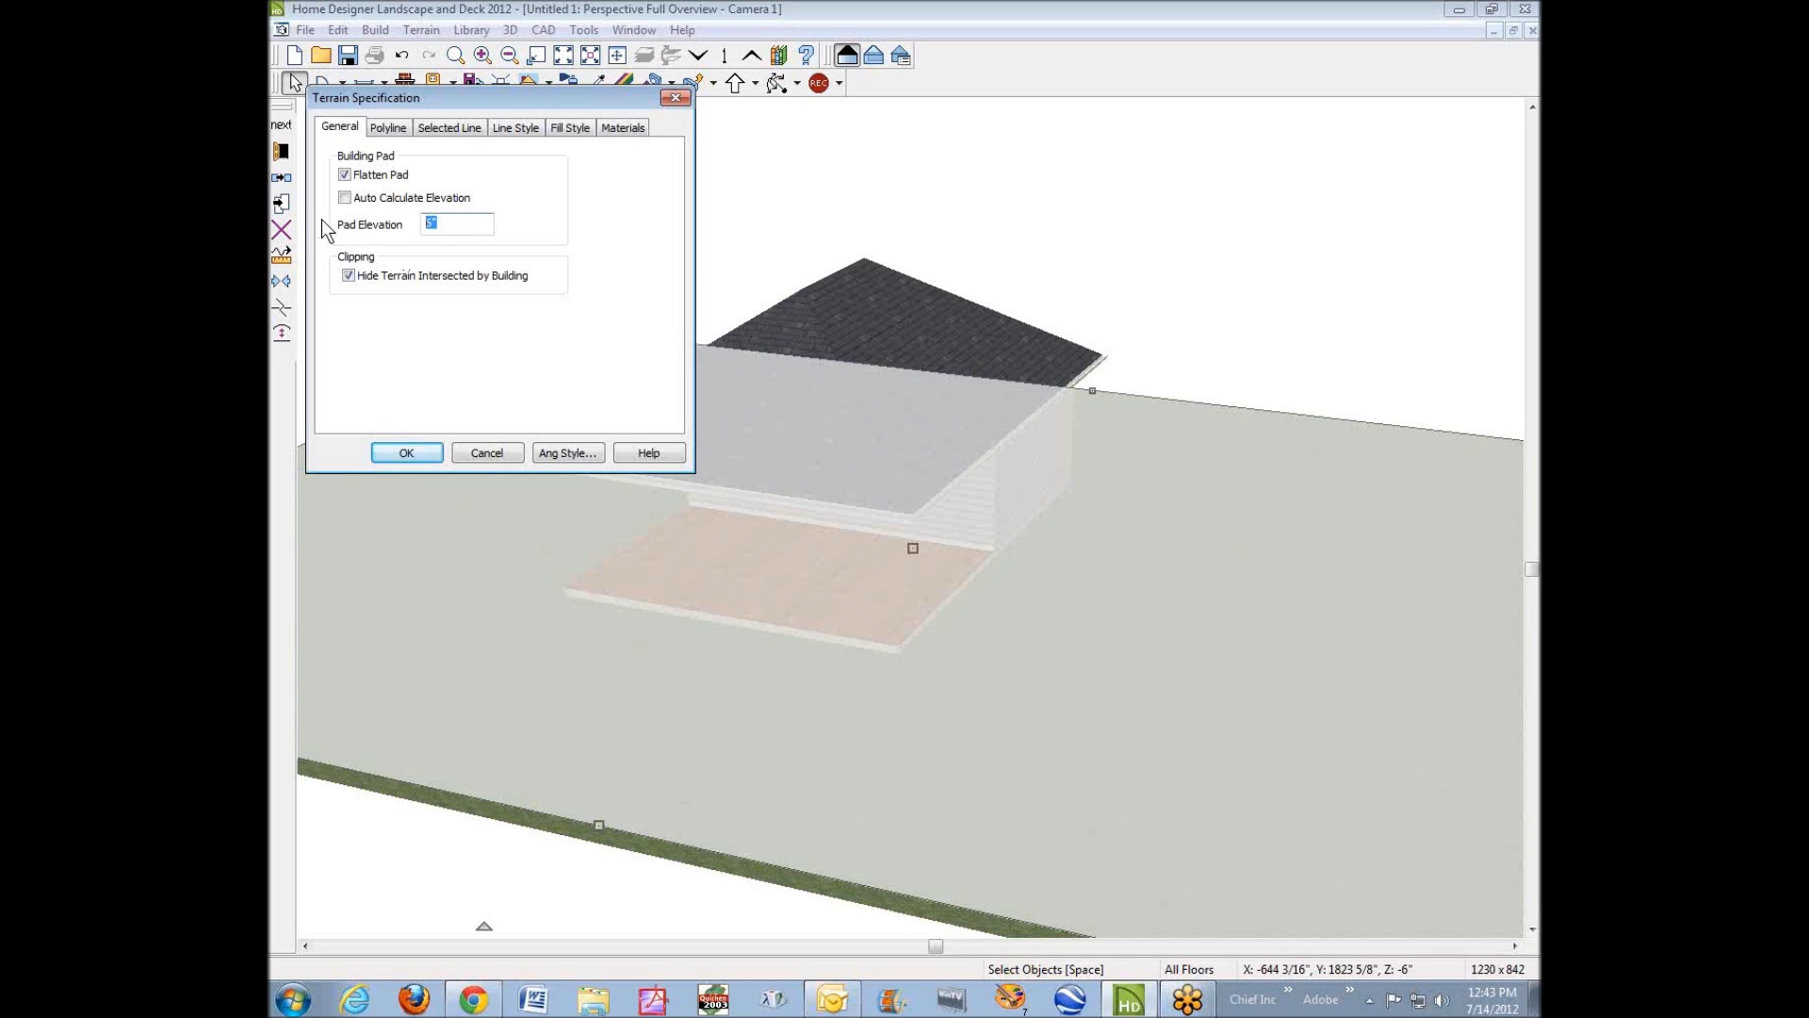
{"action": "type", "text": "-12"}
{"action": "left_click", "coordinate": [406, 452]}
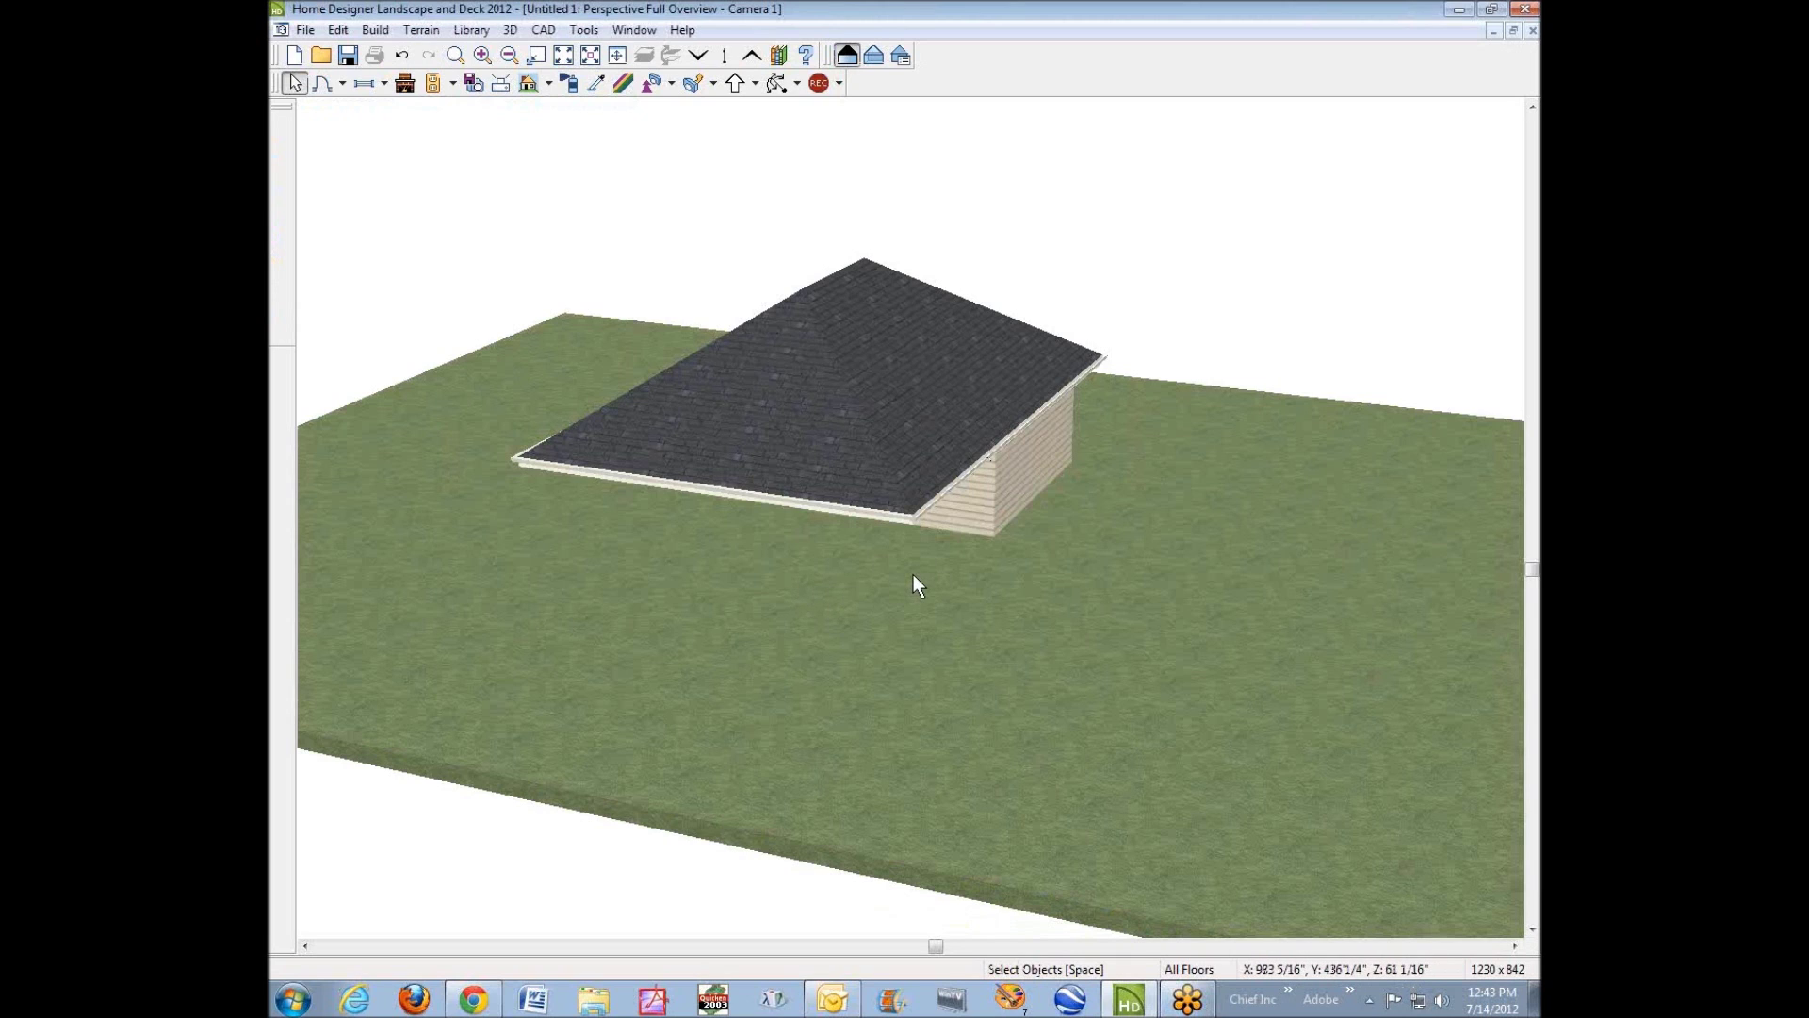
In the floor plan, draw a rectangular terrain feature about 21'-9" wide covering the open area enclosed by the invisible walls.
{"action": "key", "text": "ctrl+Tab"}
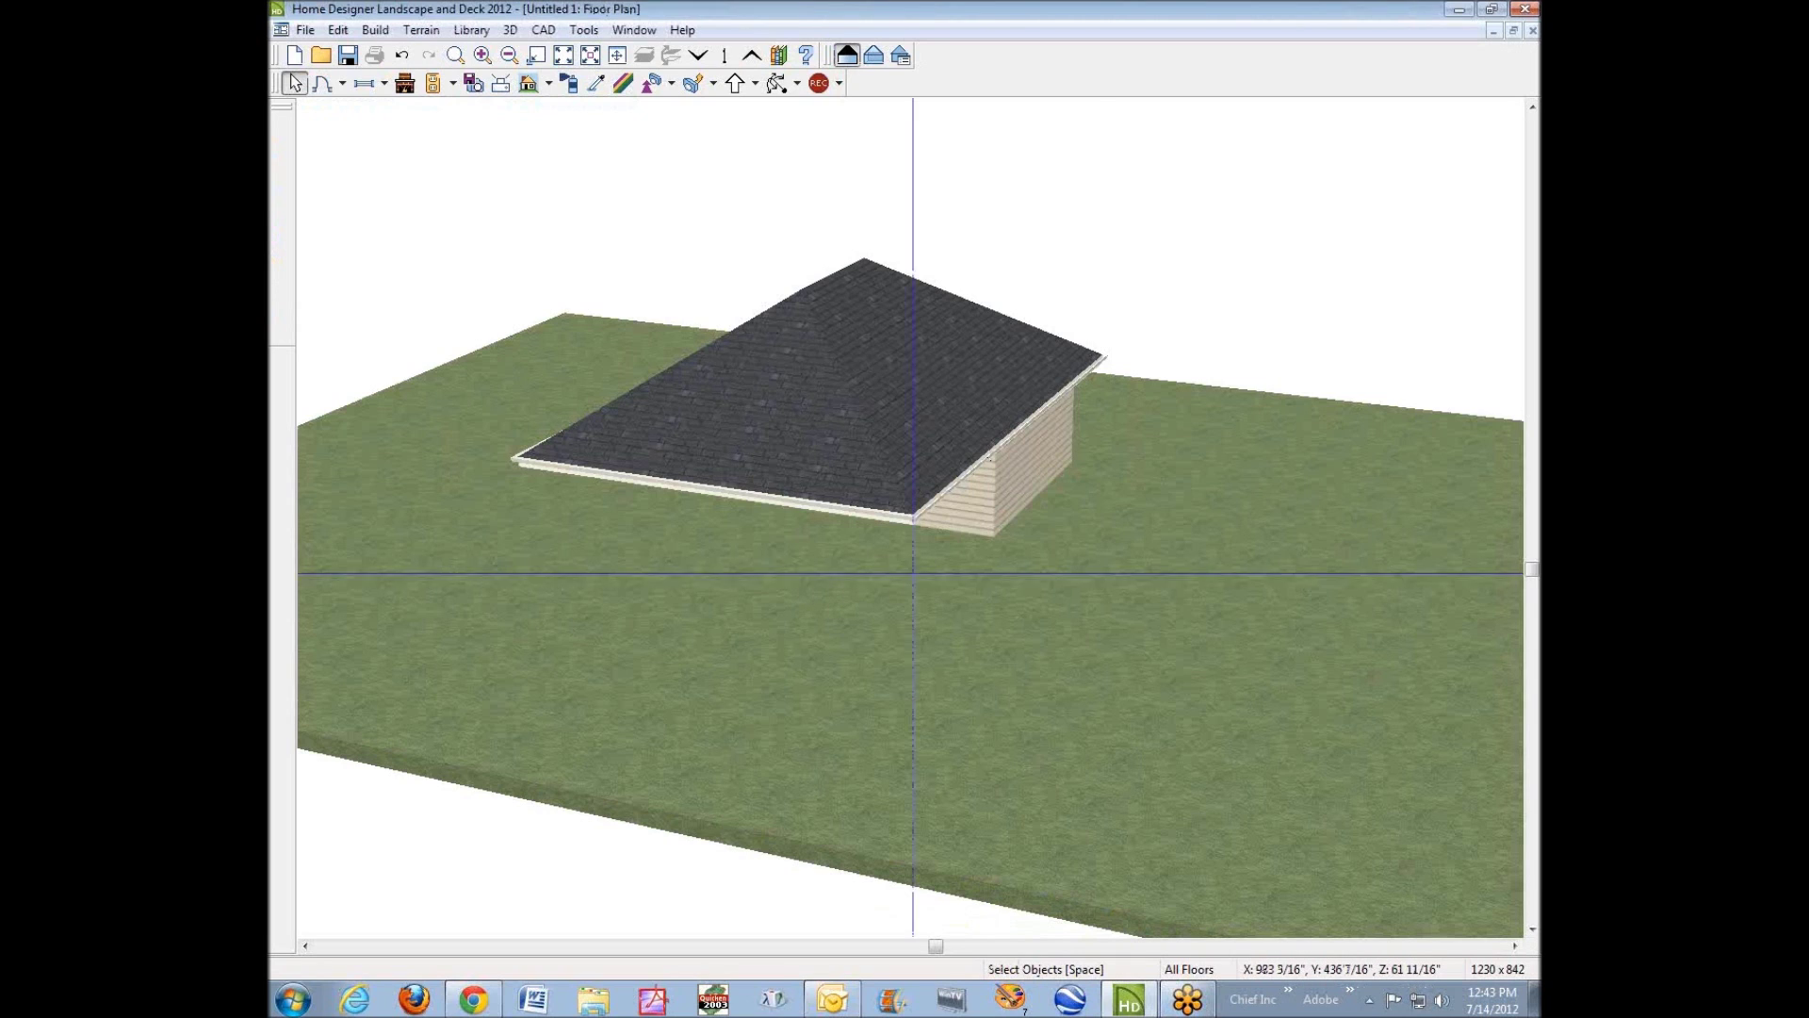
{"action": "scroll", "coordinate": [853, 452], "scroll_direction": "up", "scroll_amount": 5}
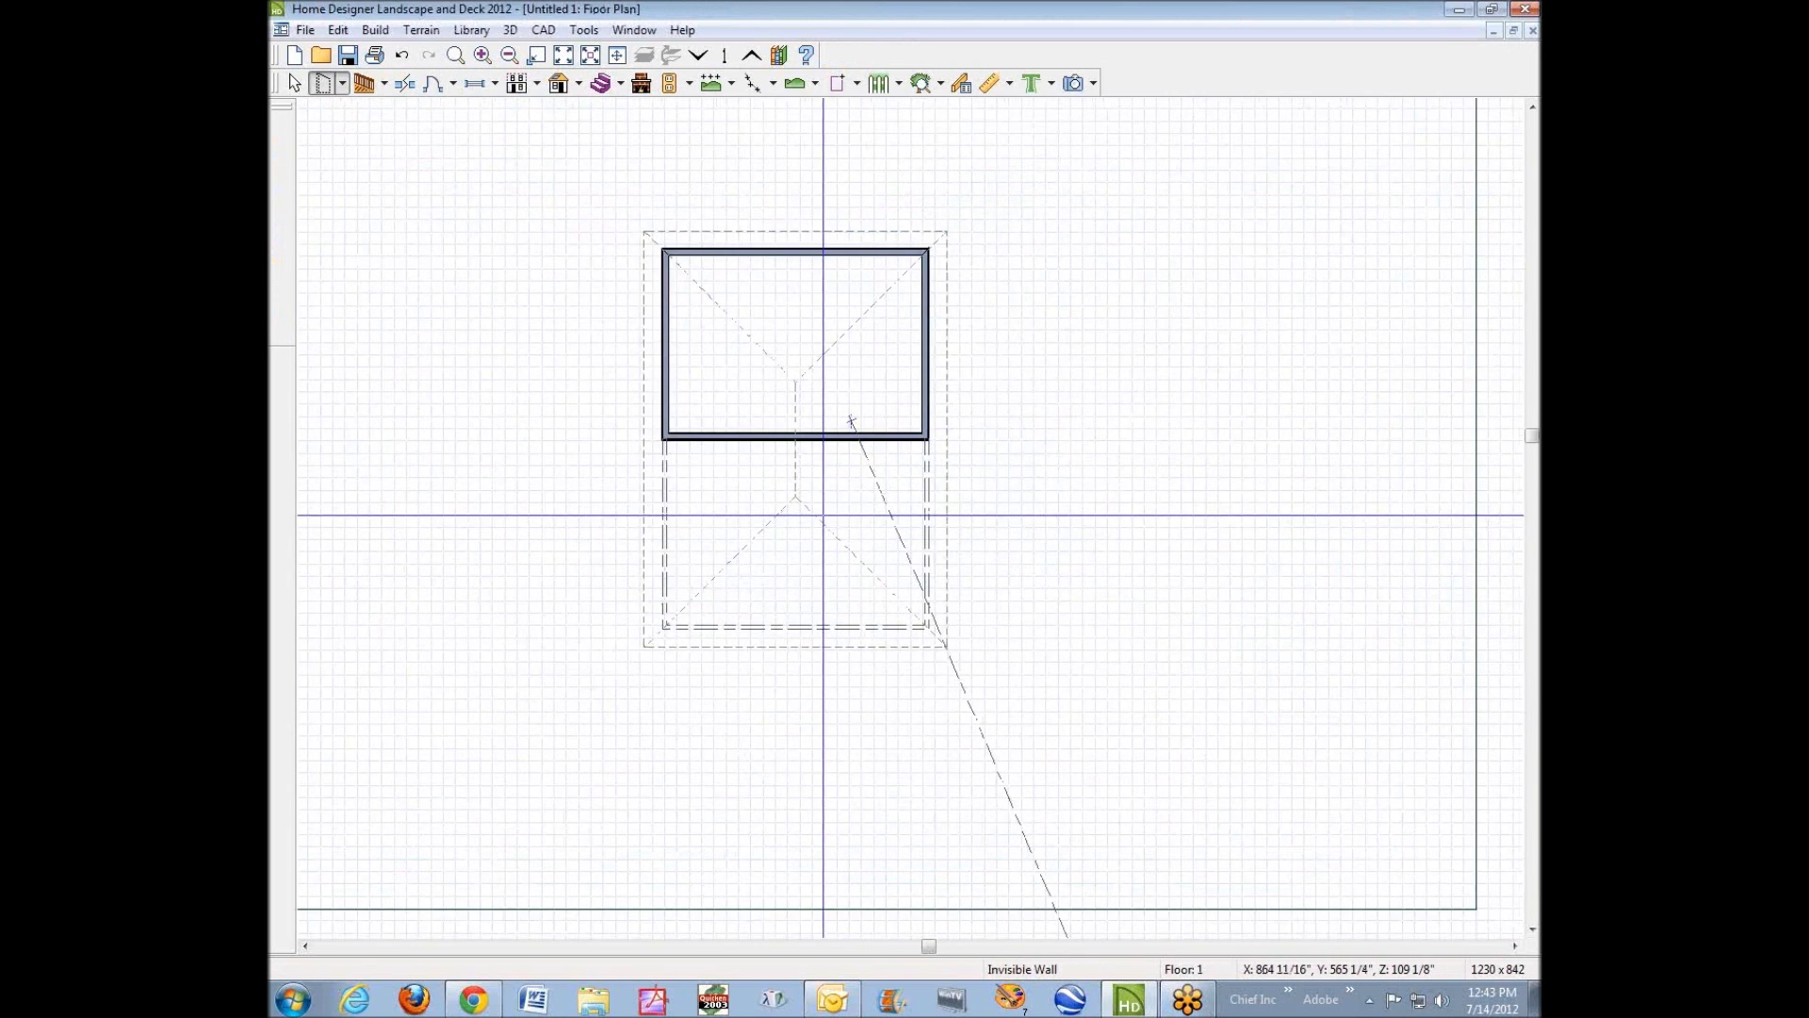
{"action": "left_click", "coordinate": [432, 30]}
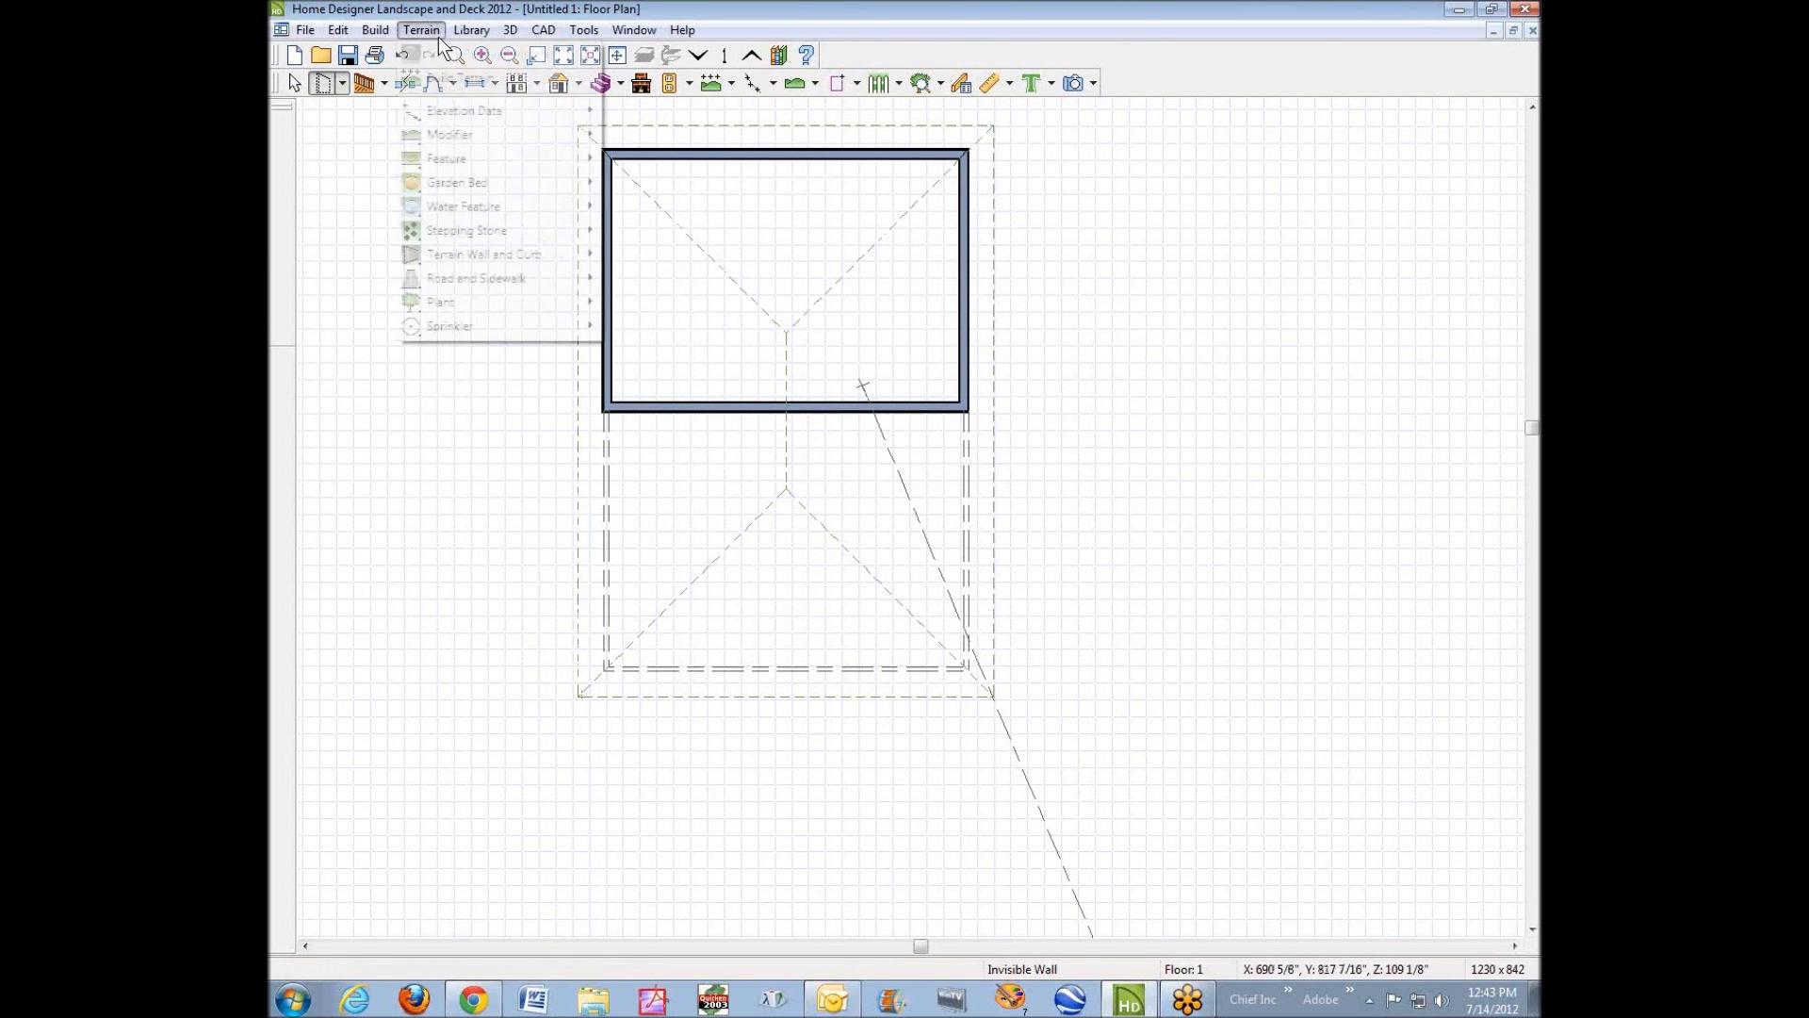
{"action": "mouse_move", "coordinate": [444, 162]}
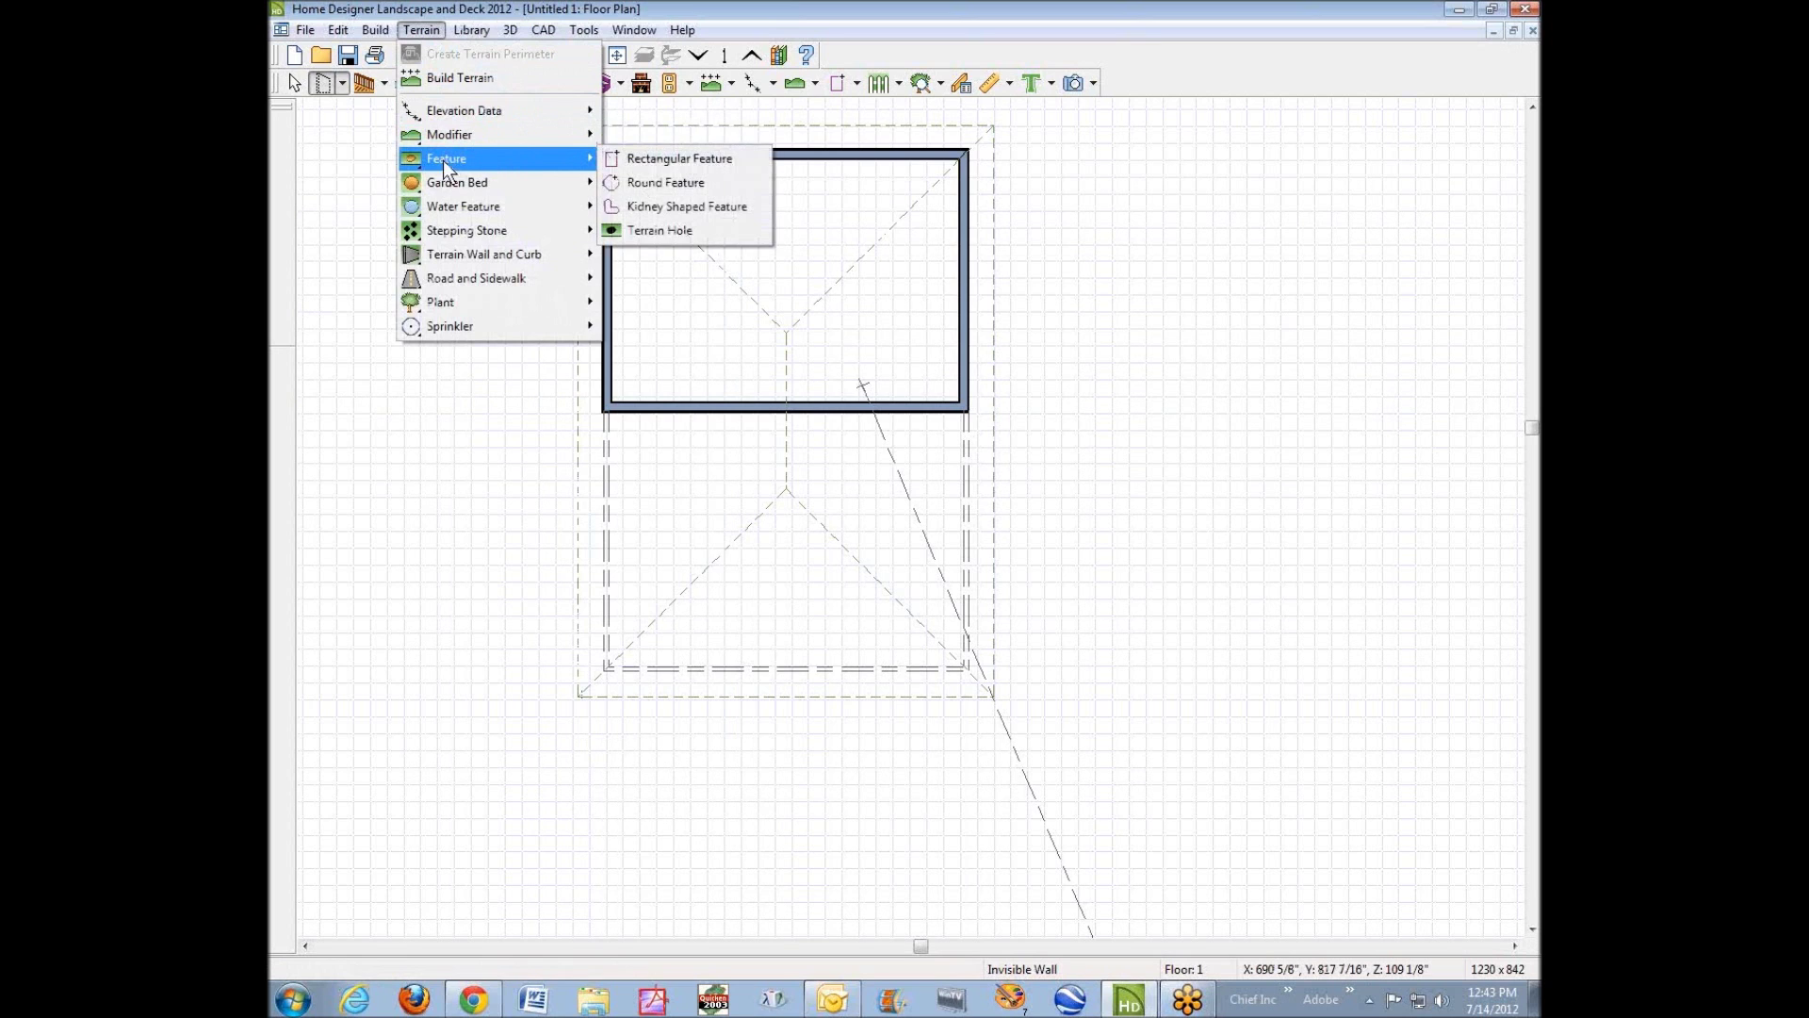
{"action": "left_click", "coordinate": [647, 158]}
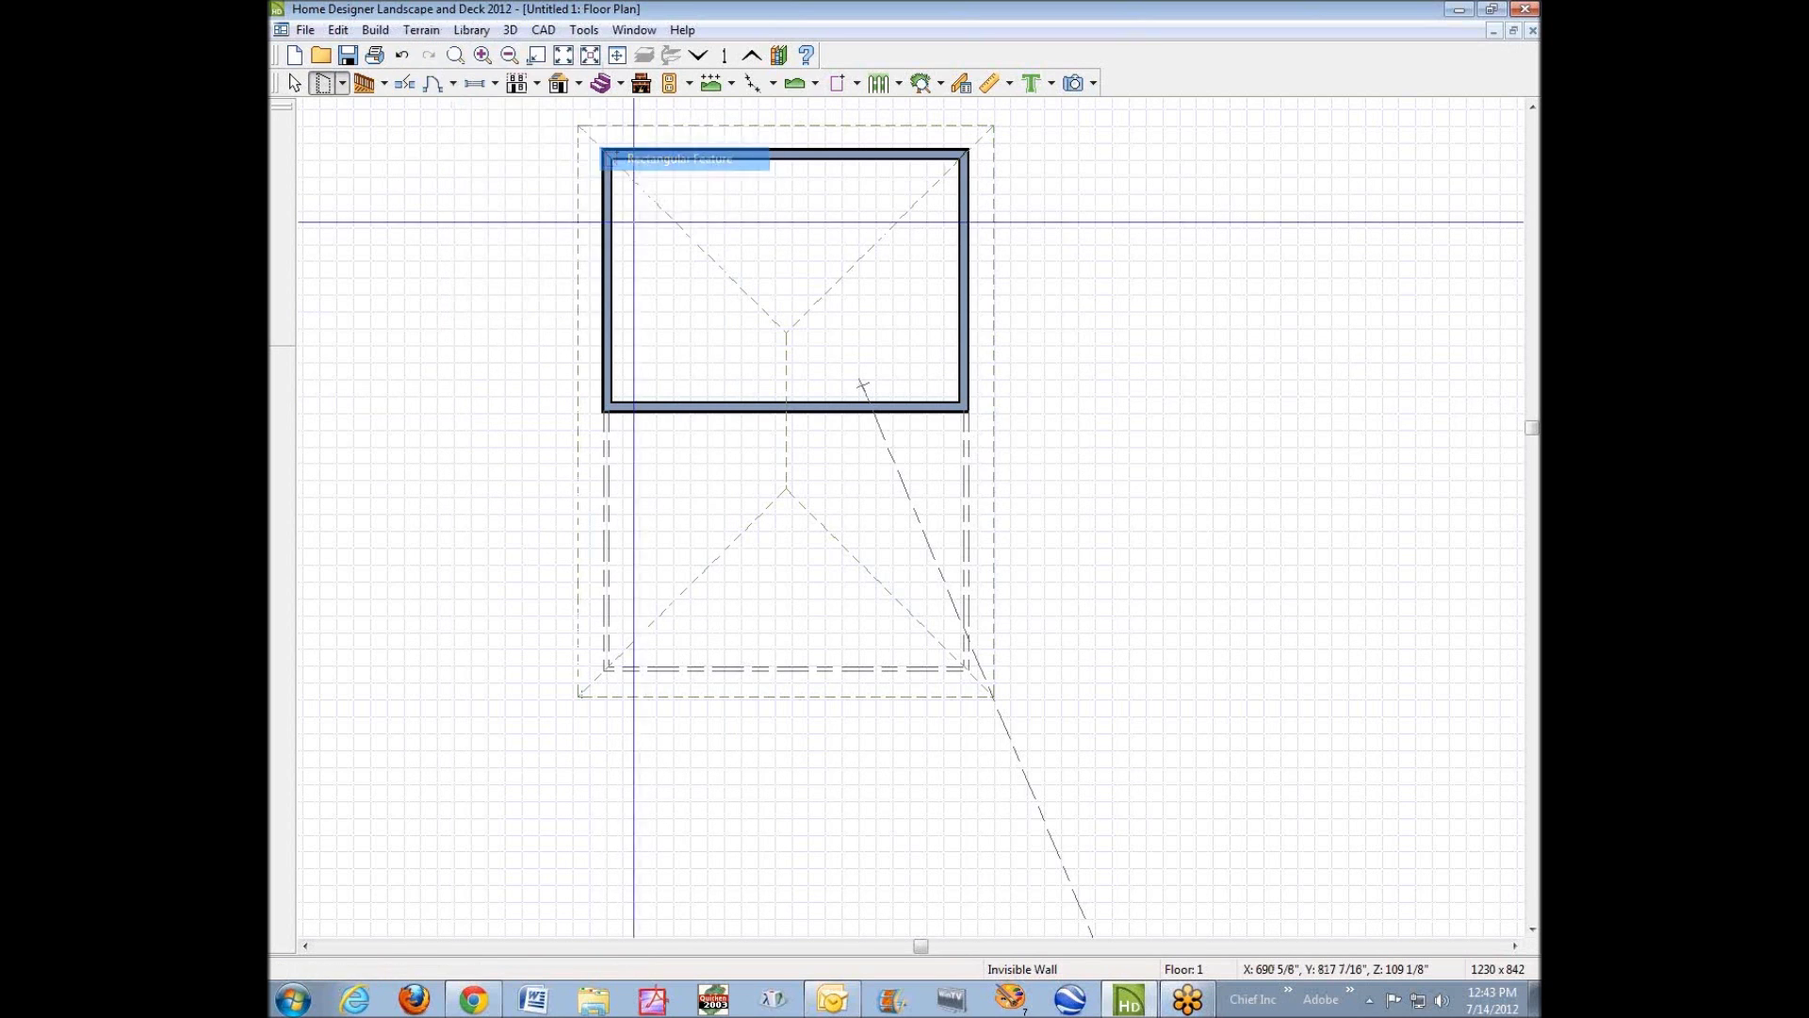
{"action": "left_click_drag", "start_coordinate": [604, 413], "coordinate": [970, 667]}
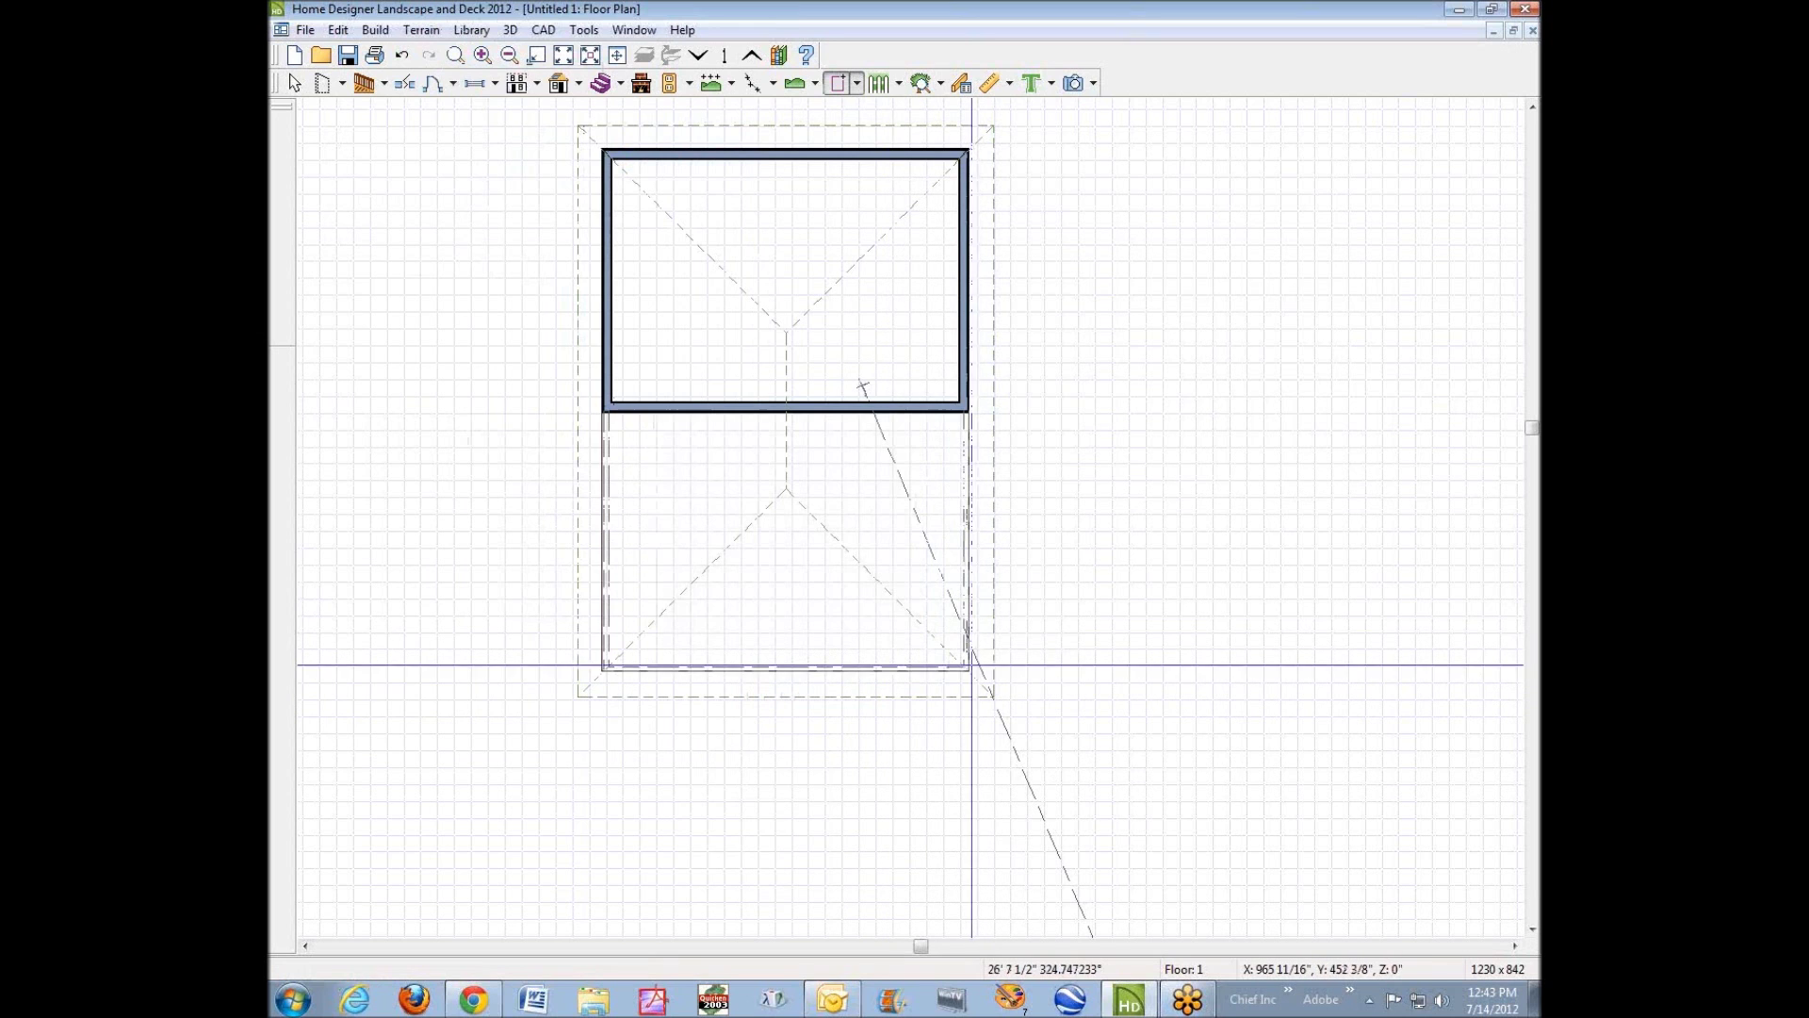
{"action": "left_click", "coordinate": [975, 605]}
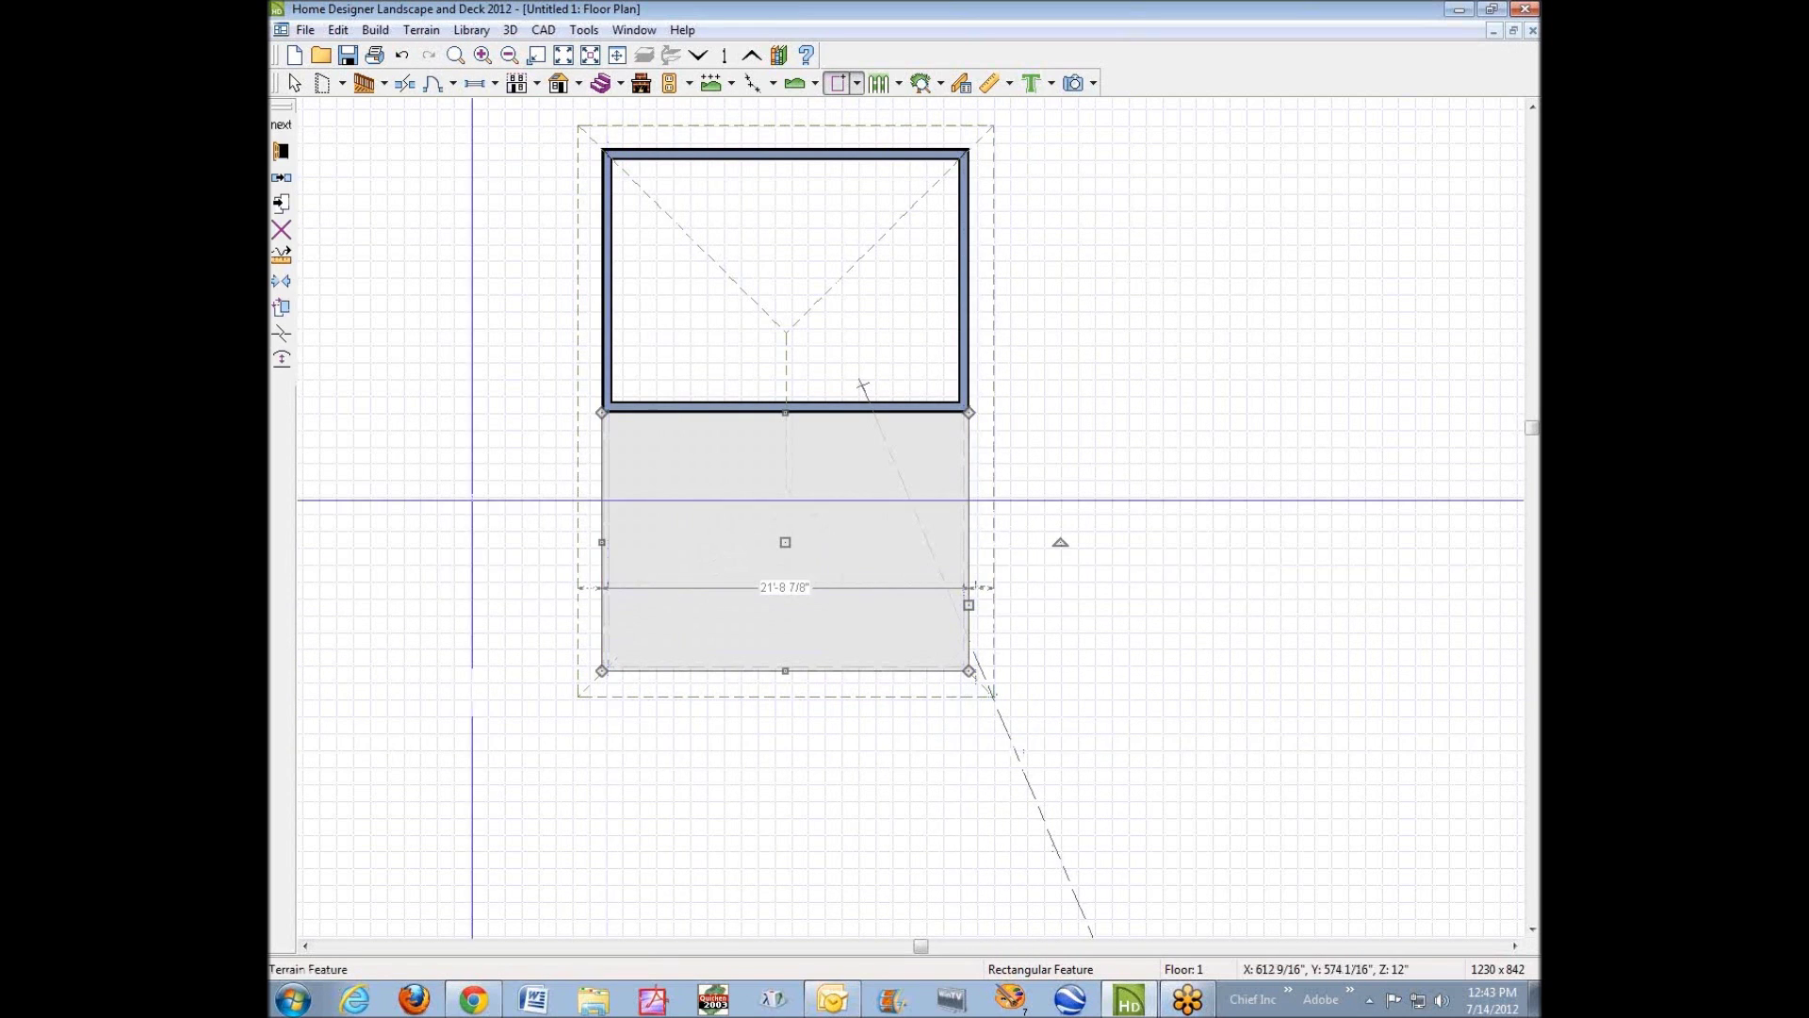
Check the rectangular feature's height and thickness settings, cancel without changes, and remove the feature.
{"action": "left_click", "coordinate": [283, 153]}
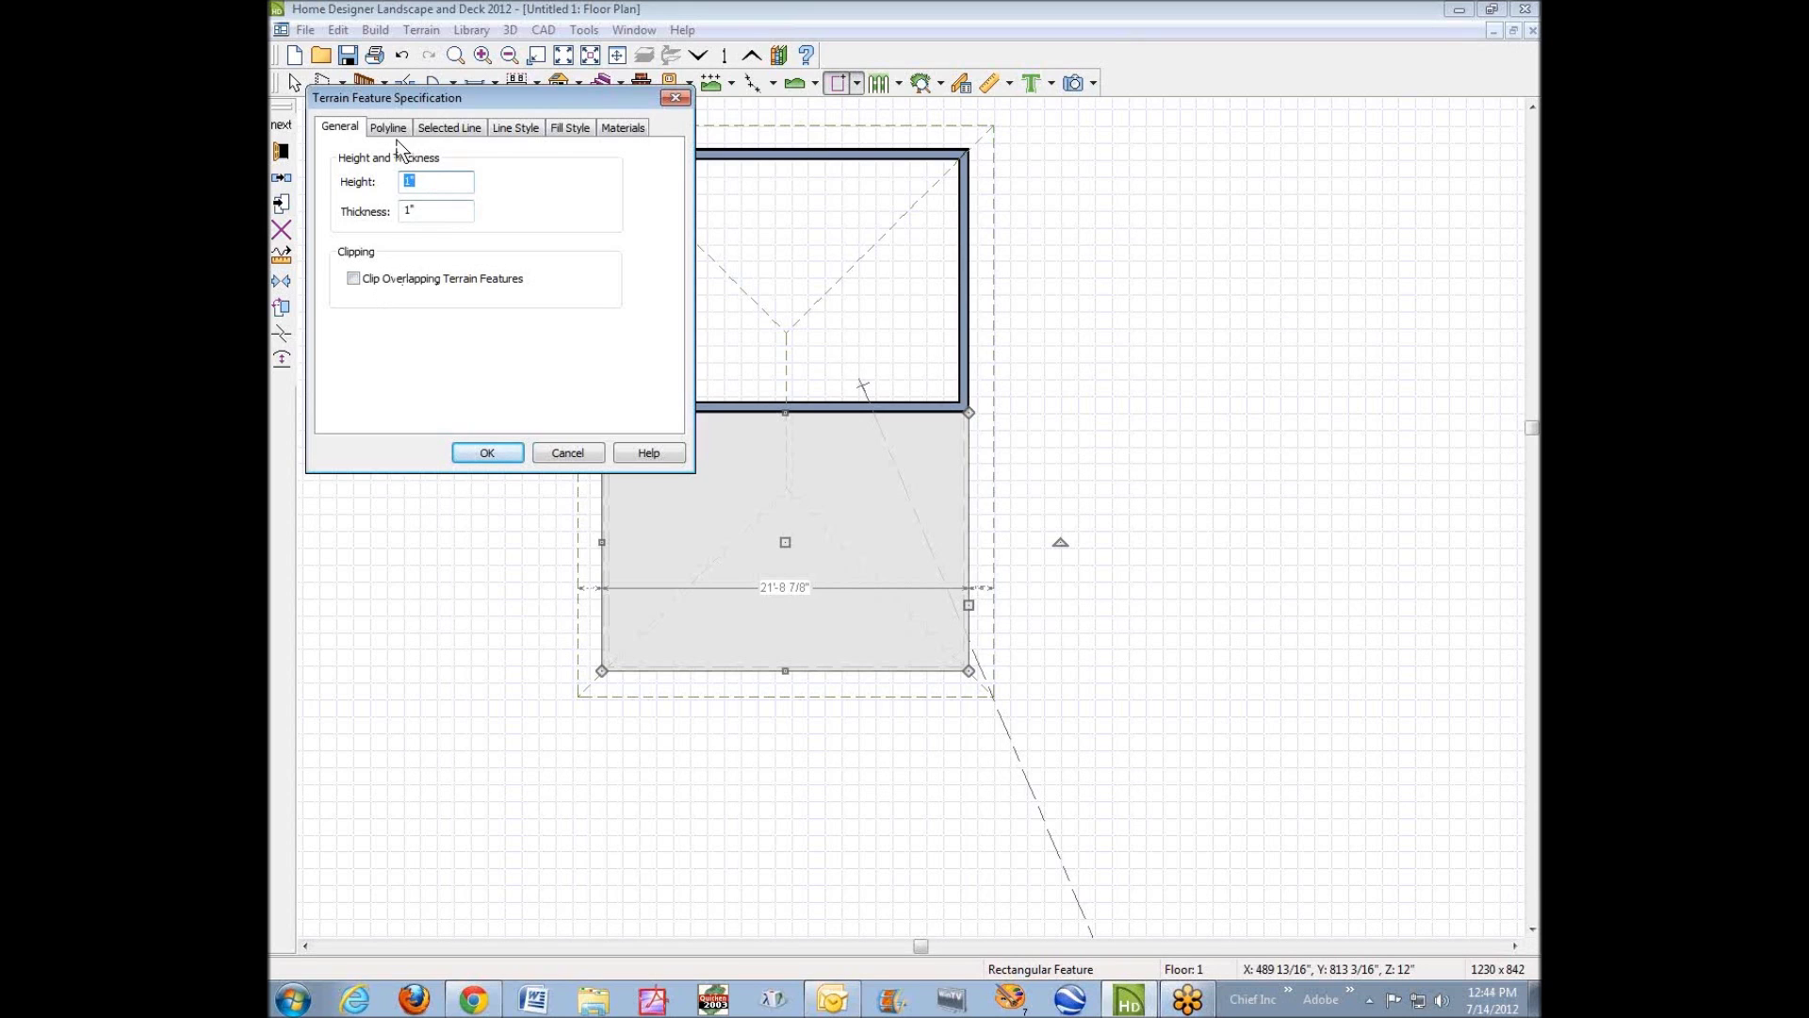
{"action": "left_click", "coordinate": [574, 450]}
{"action": "key", "text": "Escape"}
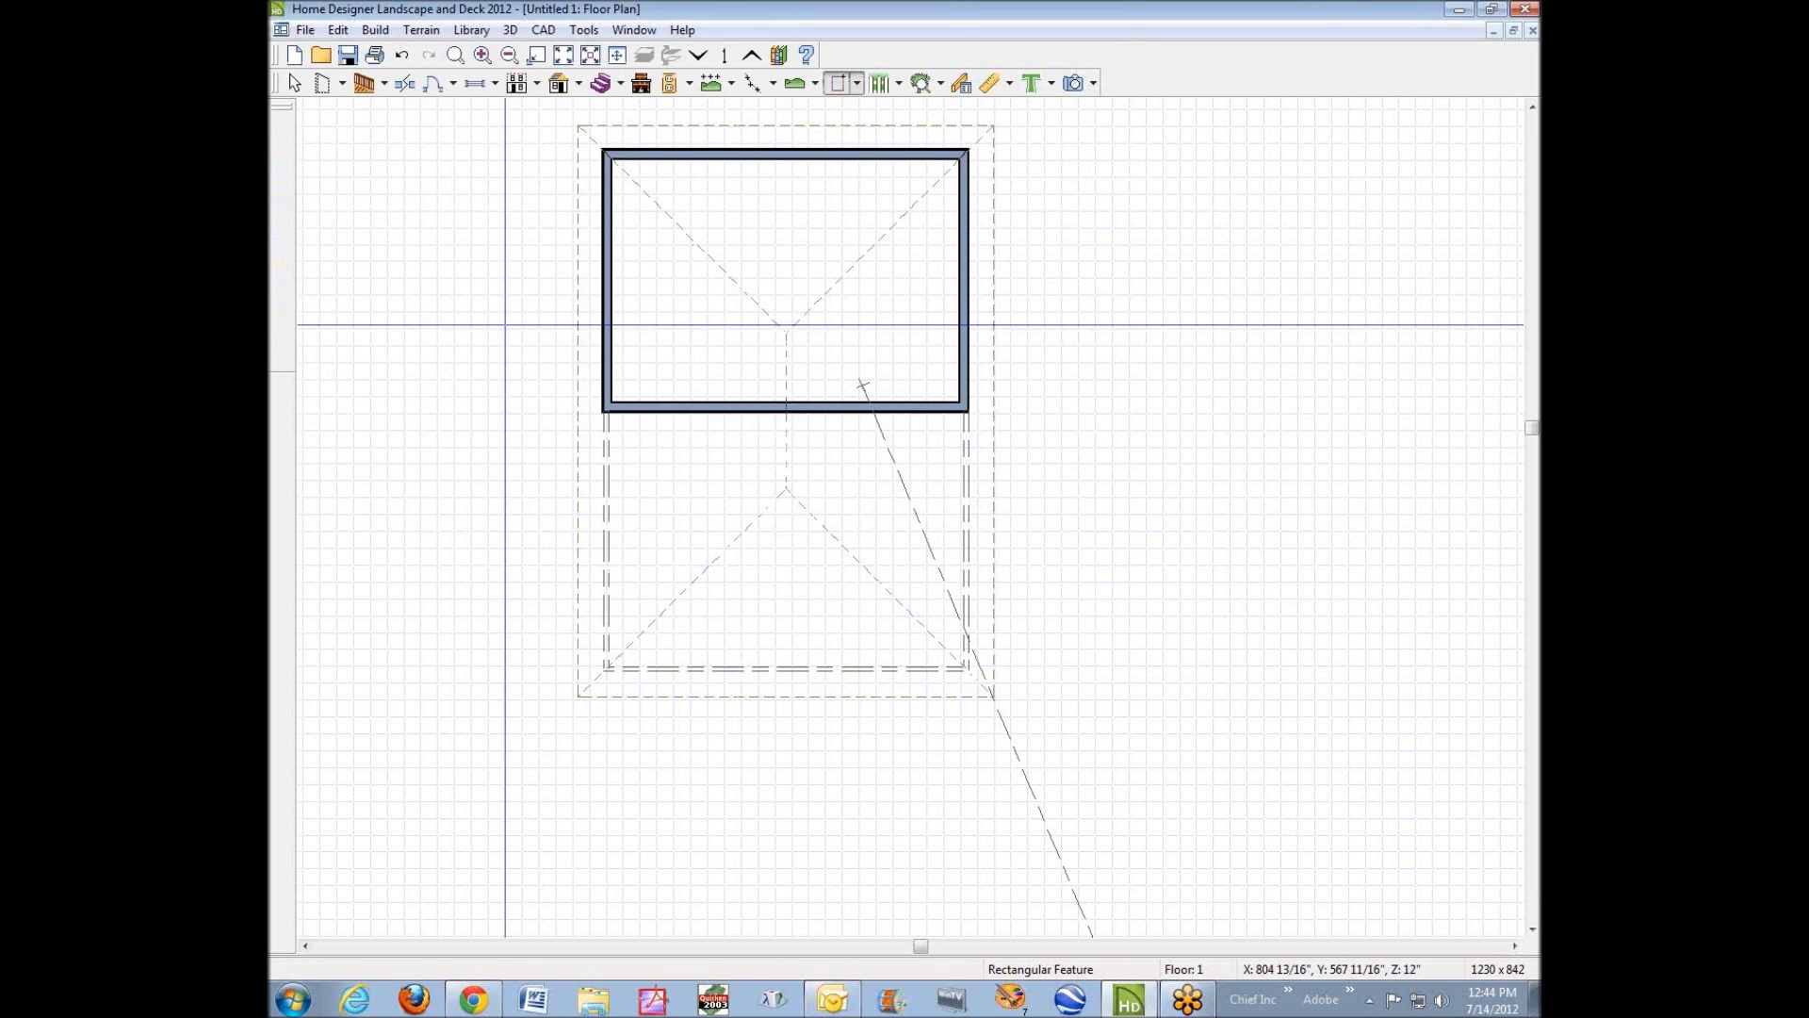
Draw a small terrain hole about 6' deep on the open ground to the right of the house.
{"action": "left_click", "coordinate": [421, 30]}
{"action": "mouse_move", "coordinate": [504, 166]}
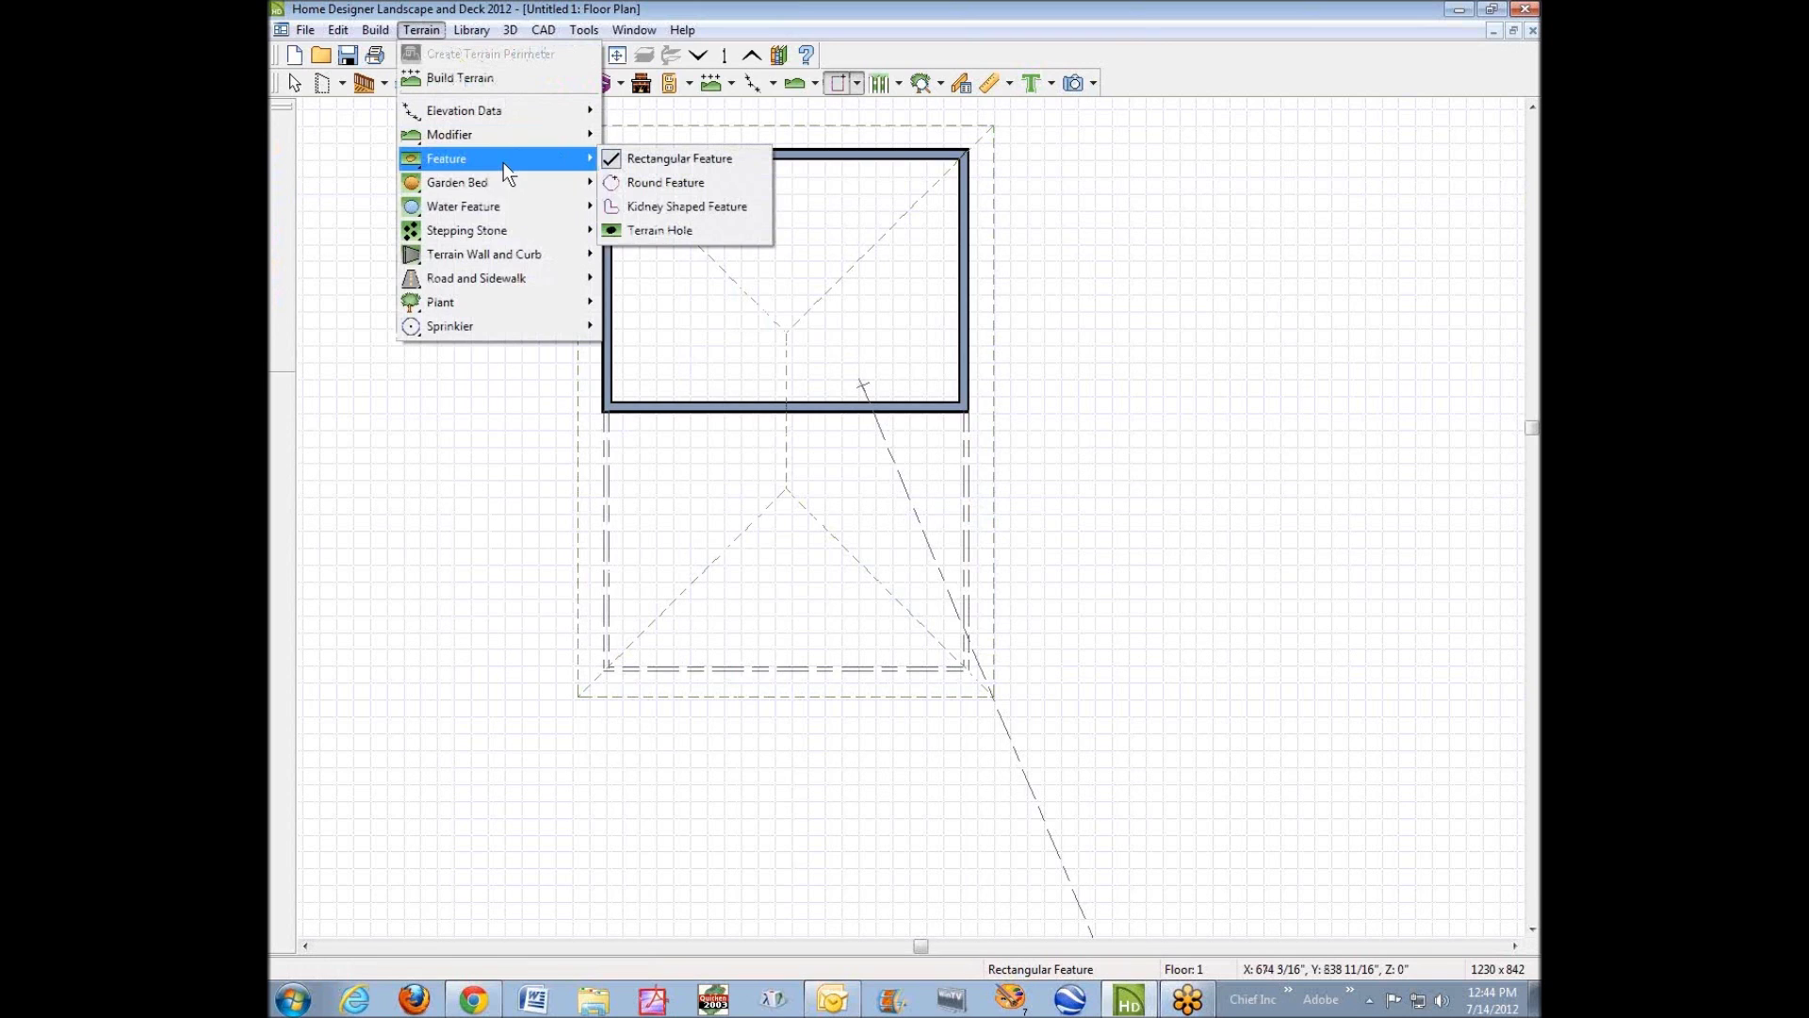
{"action": "left_click", "coordinate": [662, 231]}
{"action": "left_click_drag", "start_coordinate": [1112, 406], "coordinate": [1216, 509]}
{"action": "key", "text": "space"}
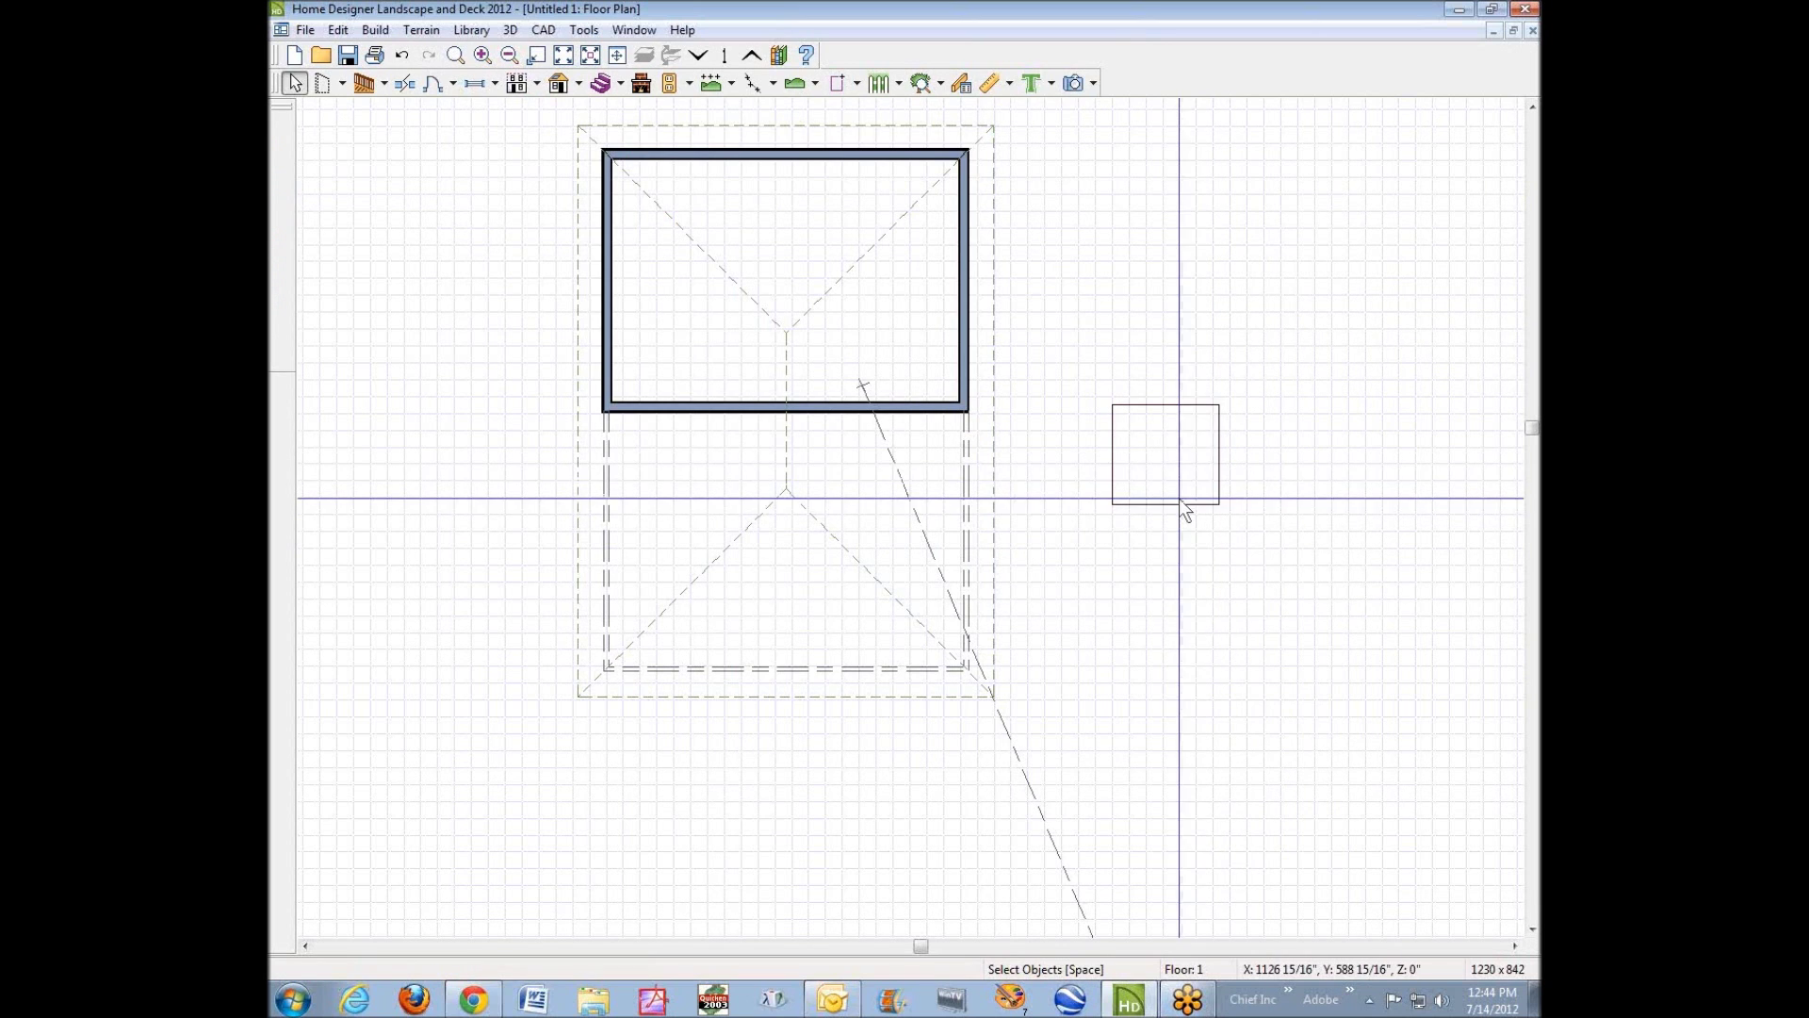
Move and stretch the terrain hole to fill the whole area enclosed by the invisible walls below the house.
{"action": "left_click", "coordinate": [1179, 499]}
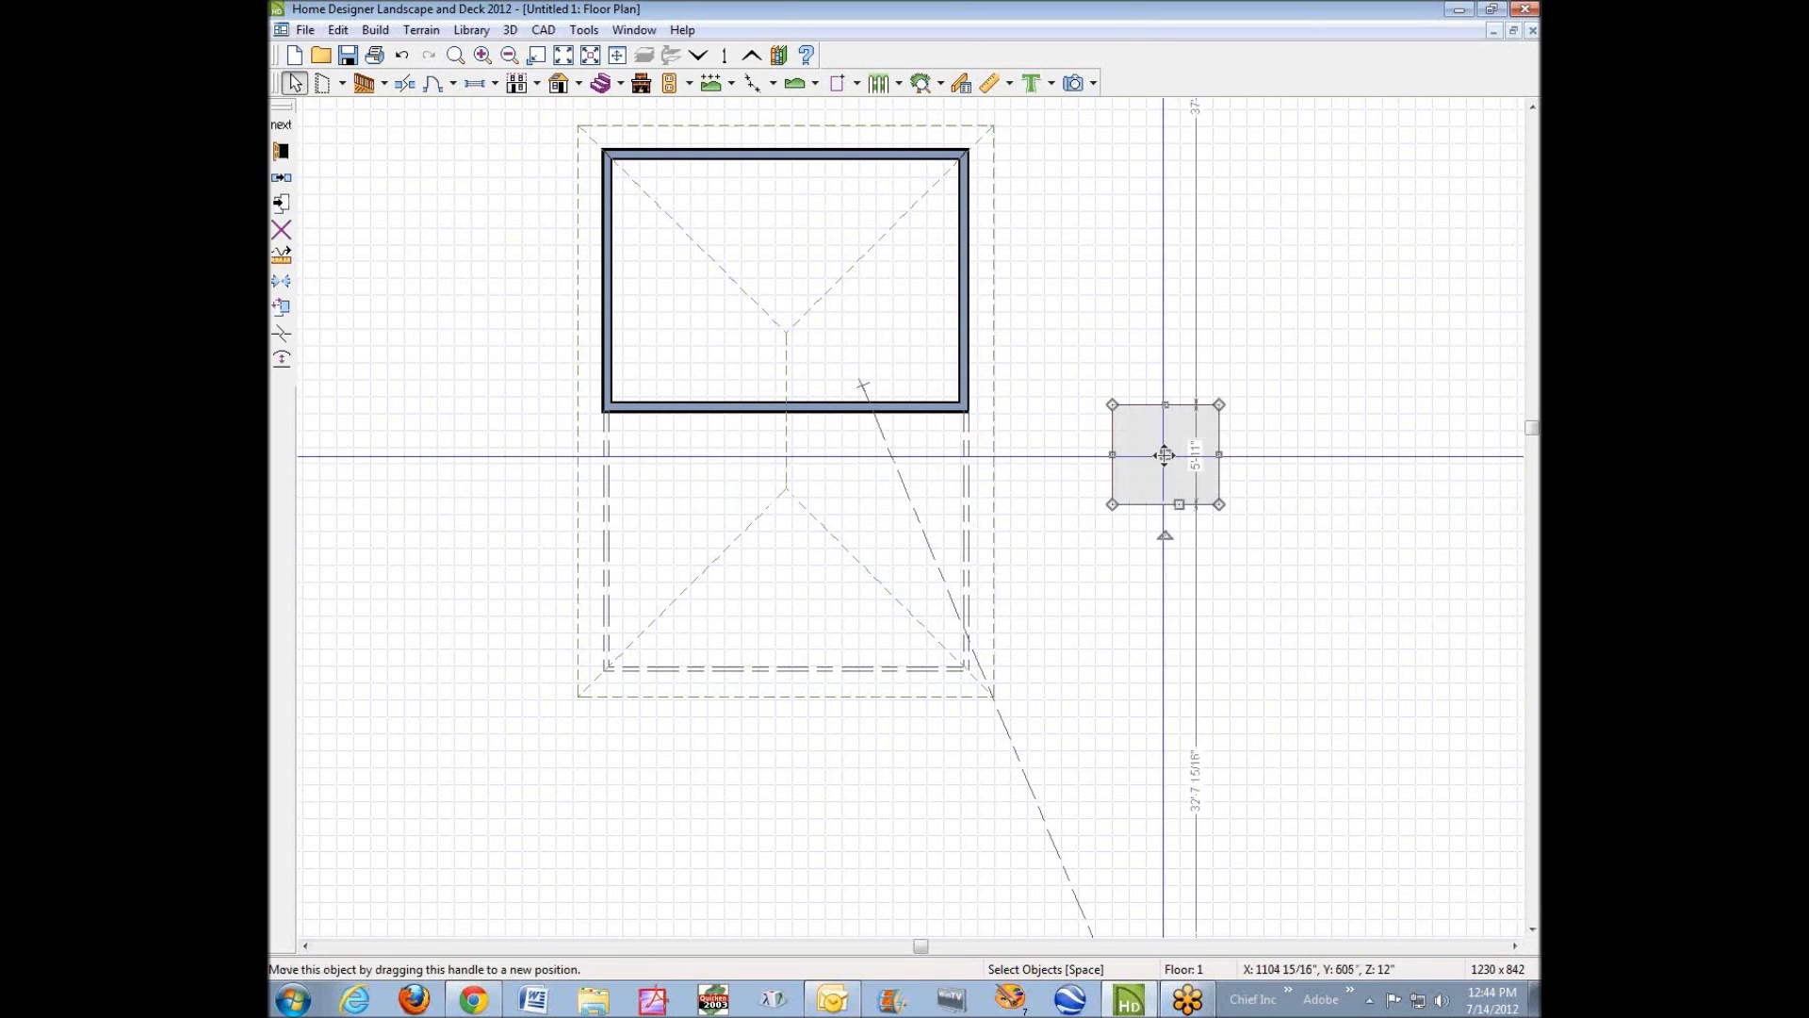
{"action": "left_click_drag", "start_coordinate": [1168, 455], "coordinate": [969, 478]}
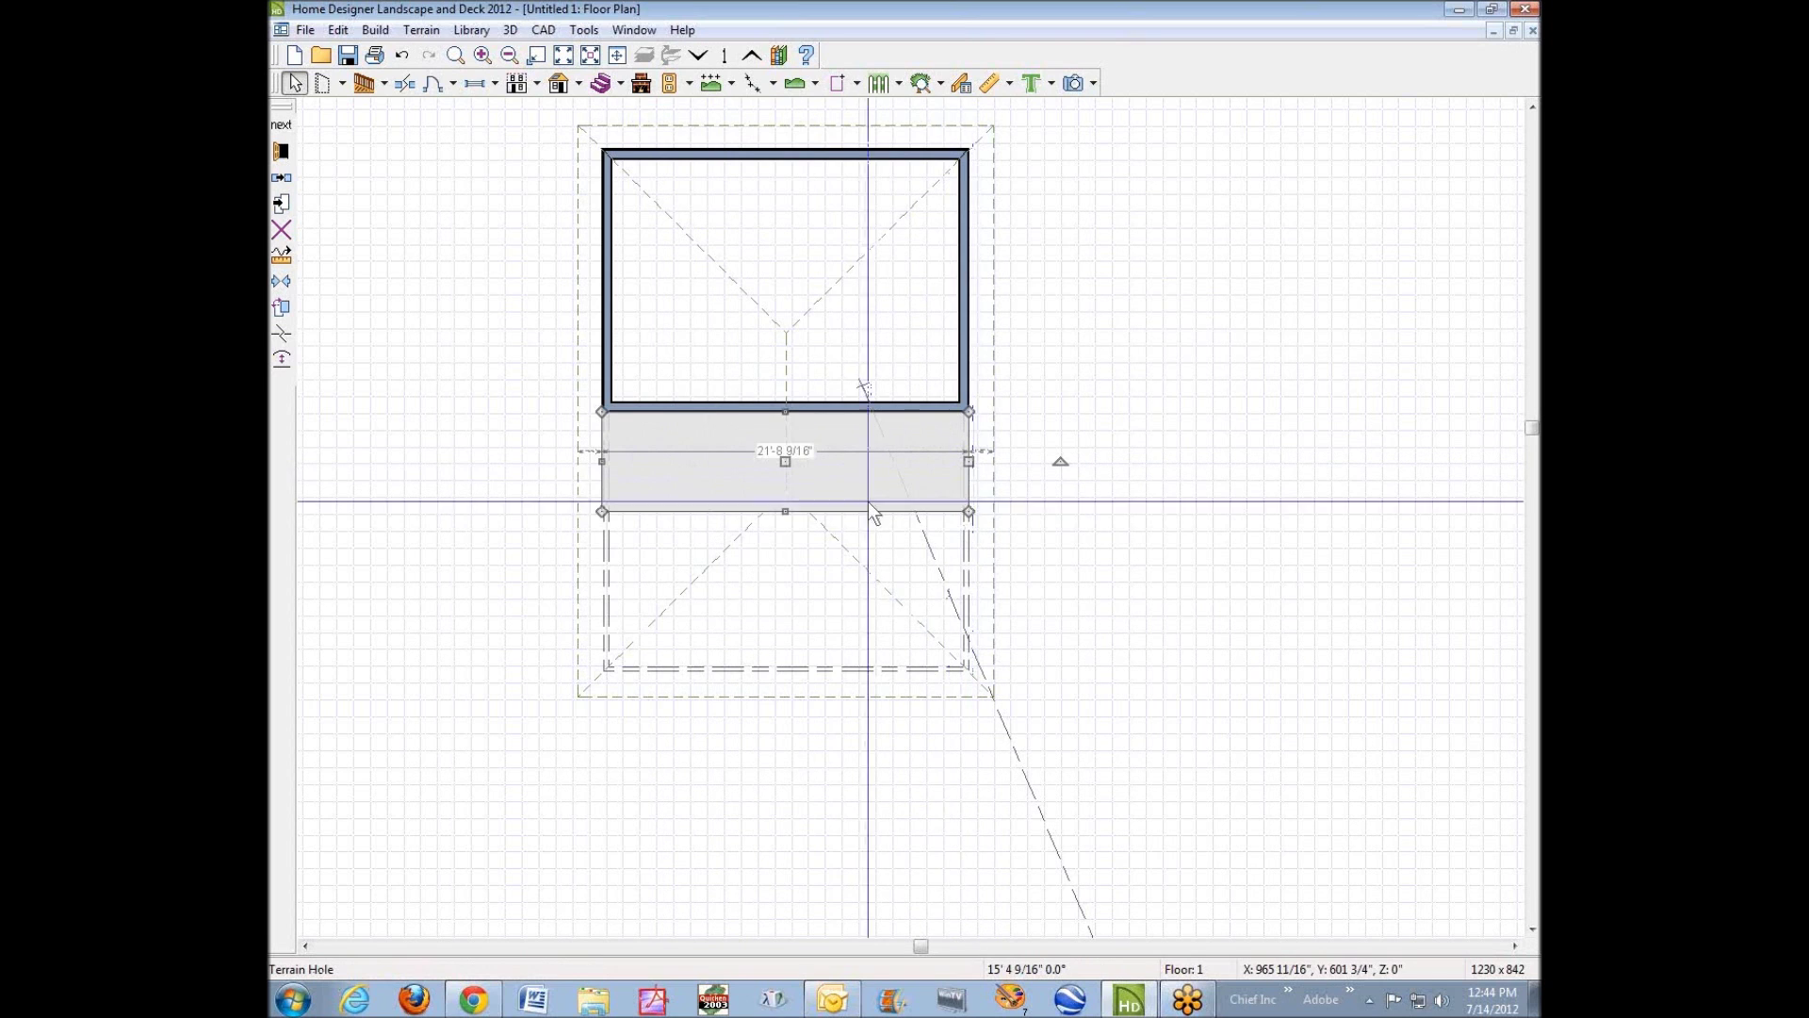
{"action": "left_click_drag", "start_coordinate": [785, 512], "coordinate": [784, 669]}
{"action": "left_click", "coordinate": [1067, 517]}
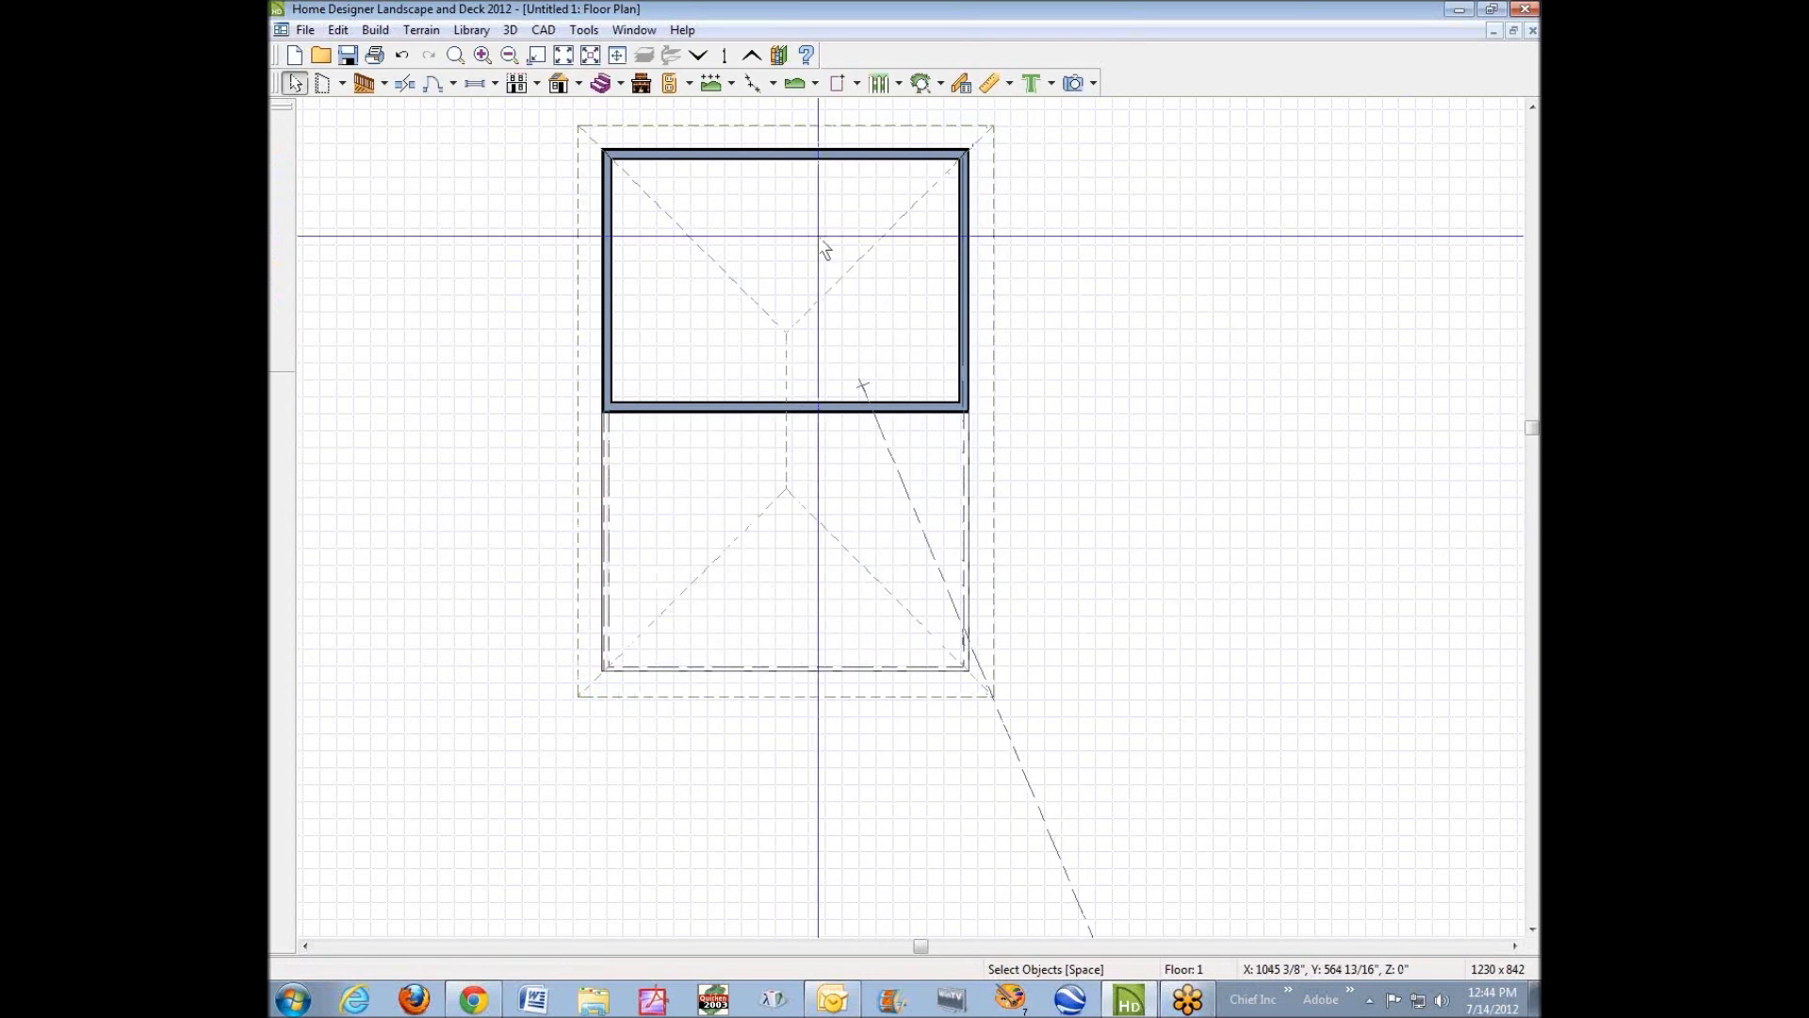
{"action": "left_click", "coordinate": [422, 29]}
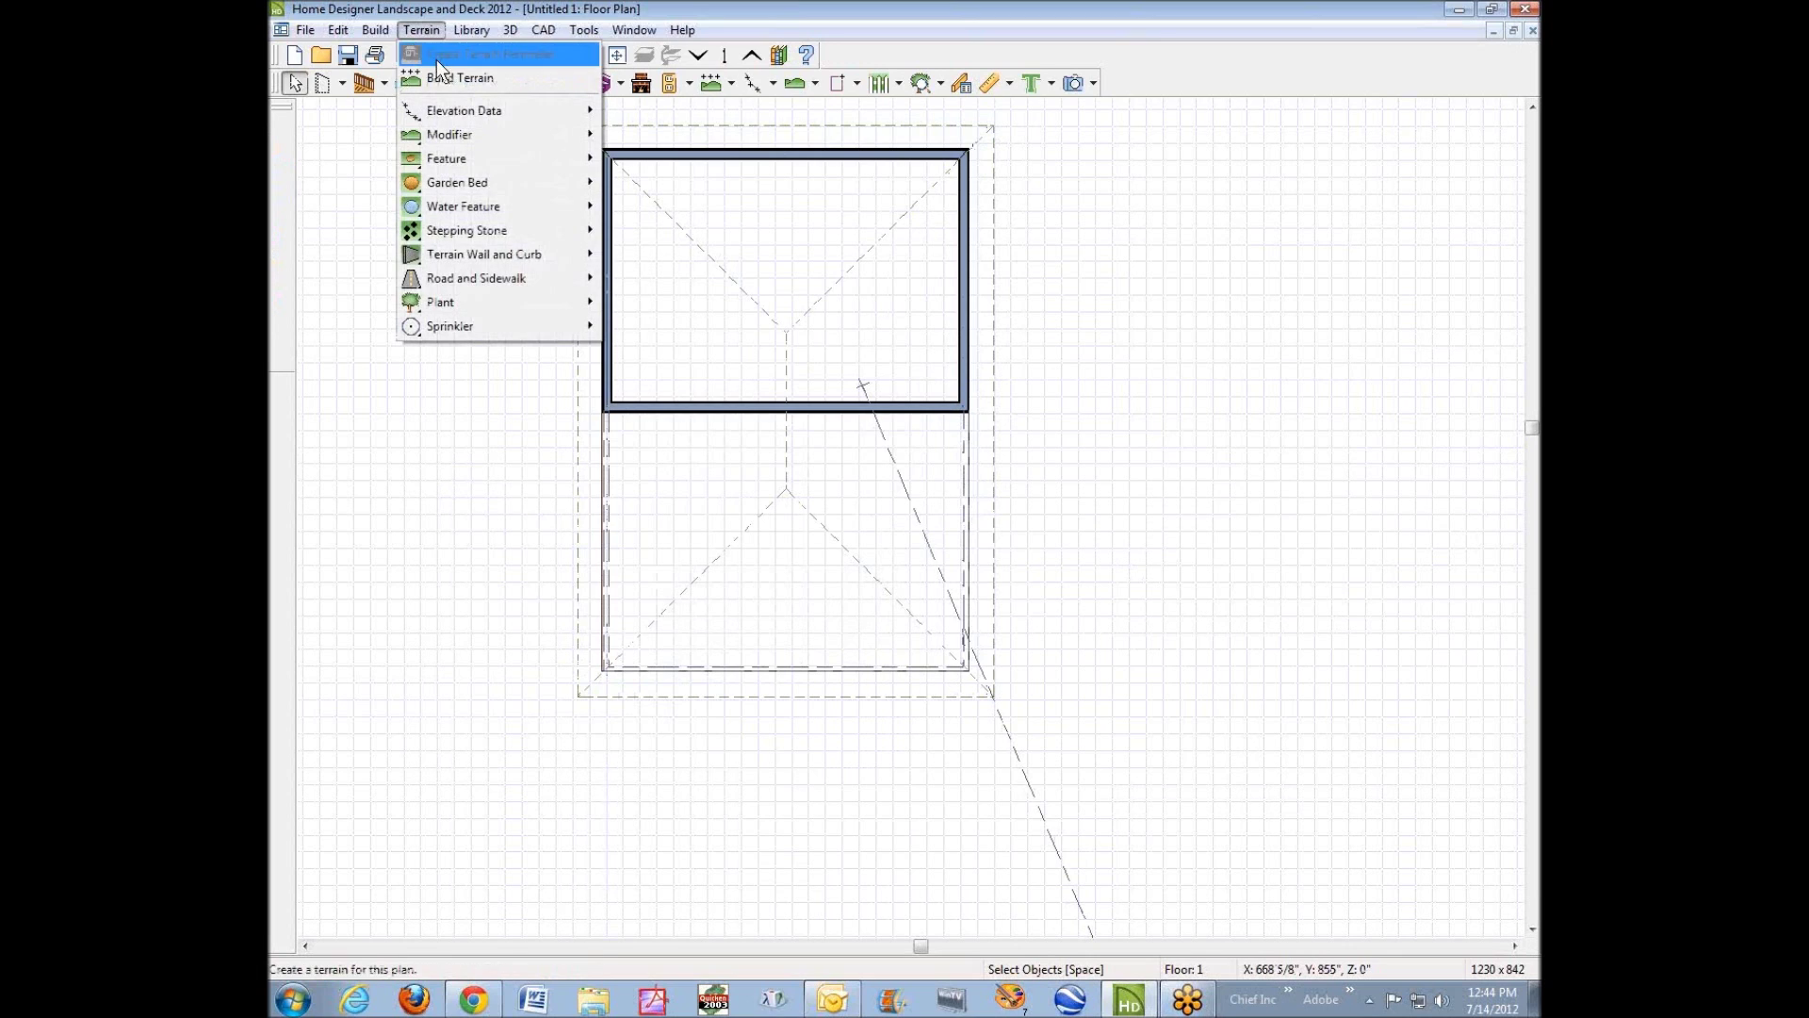
{"action": "mouse_move", "coordinate": [457, 138]}
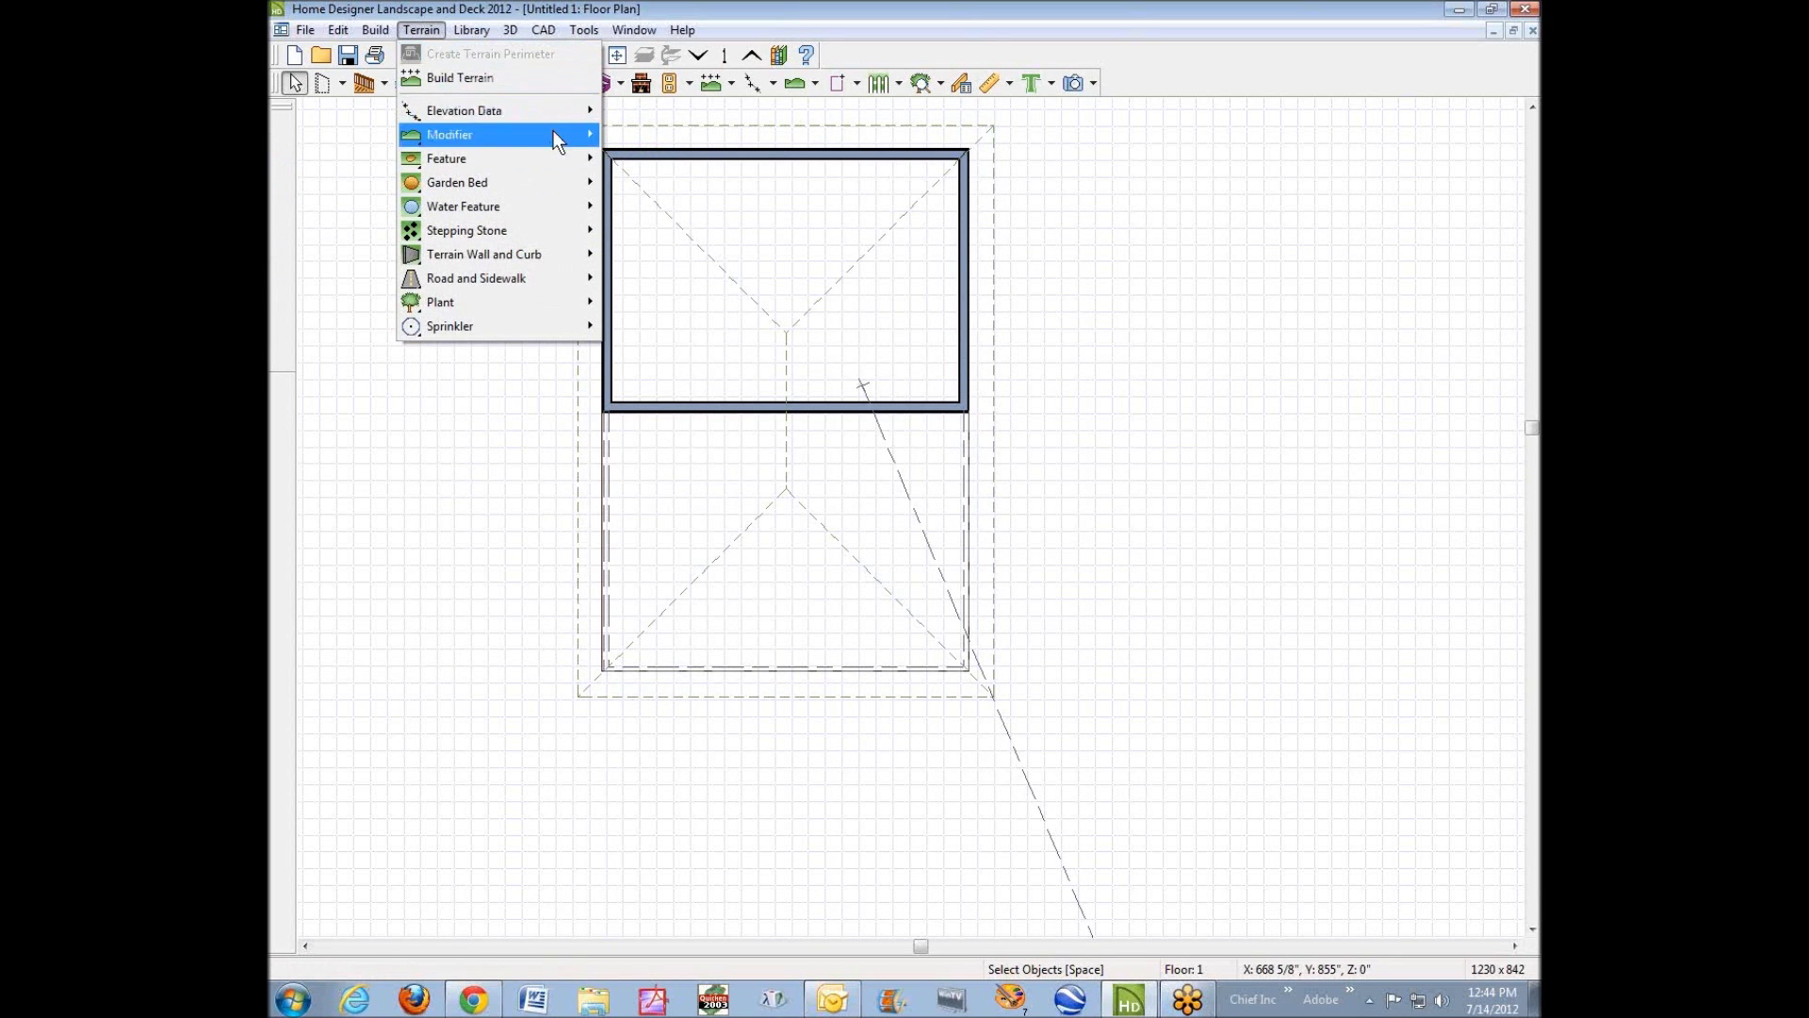
{"action": "left_click", "coordinate": [478, 398]}
Display the full 3D perspective overview and check the terrain's building pad and clipping settings, cancelling without changes.
{"action": "key", "text": "F9"}
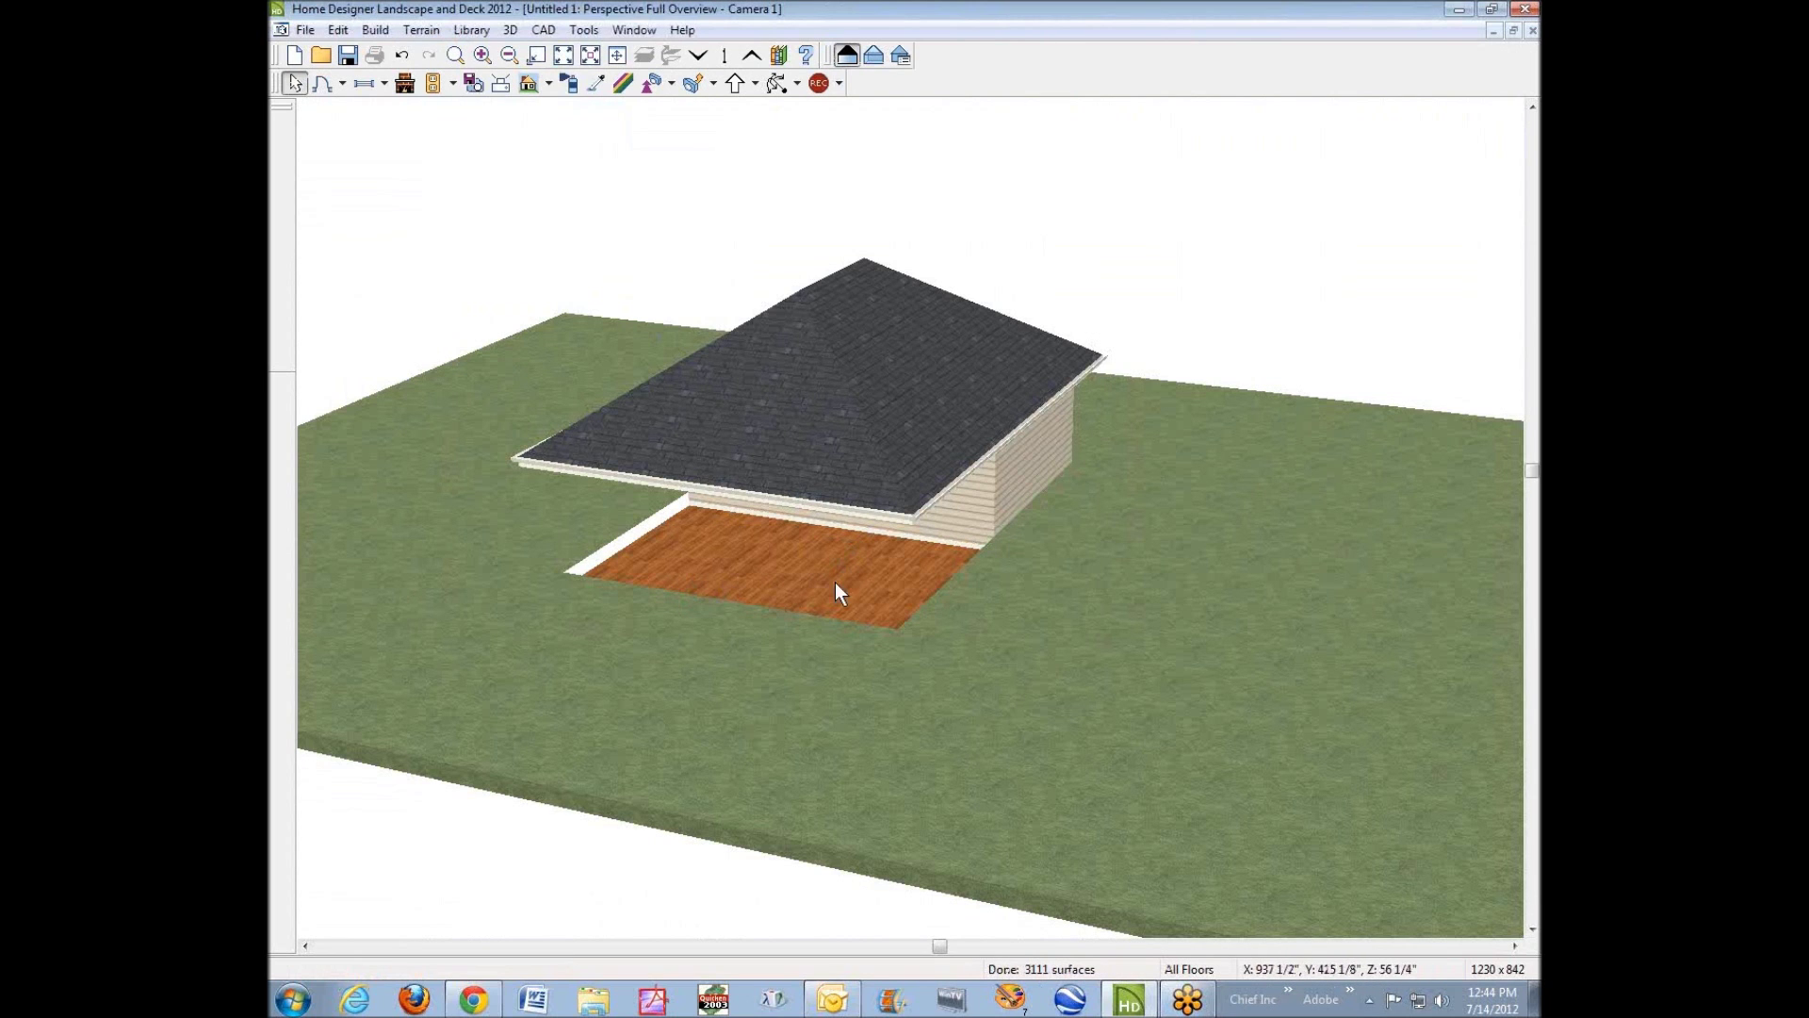
{"action": "double_click", "coordinate": [1016, 665]}
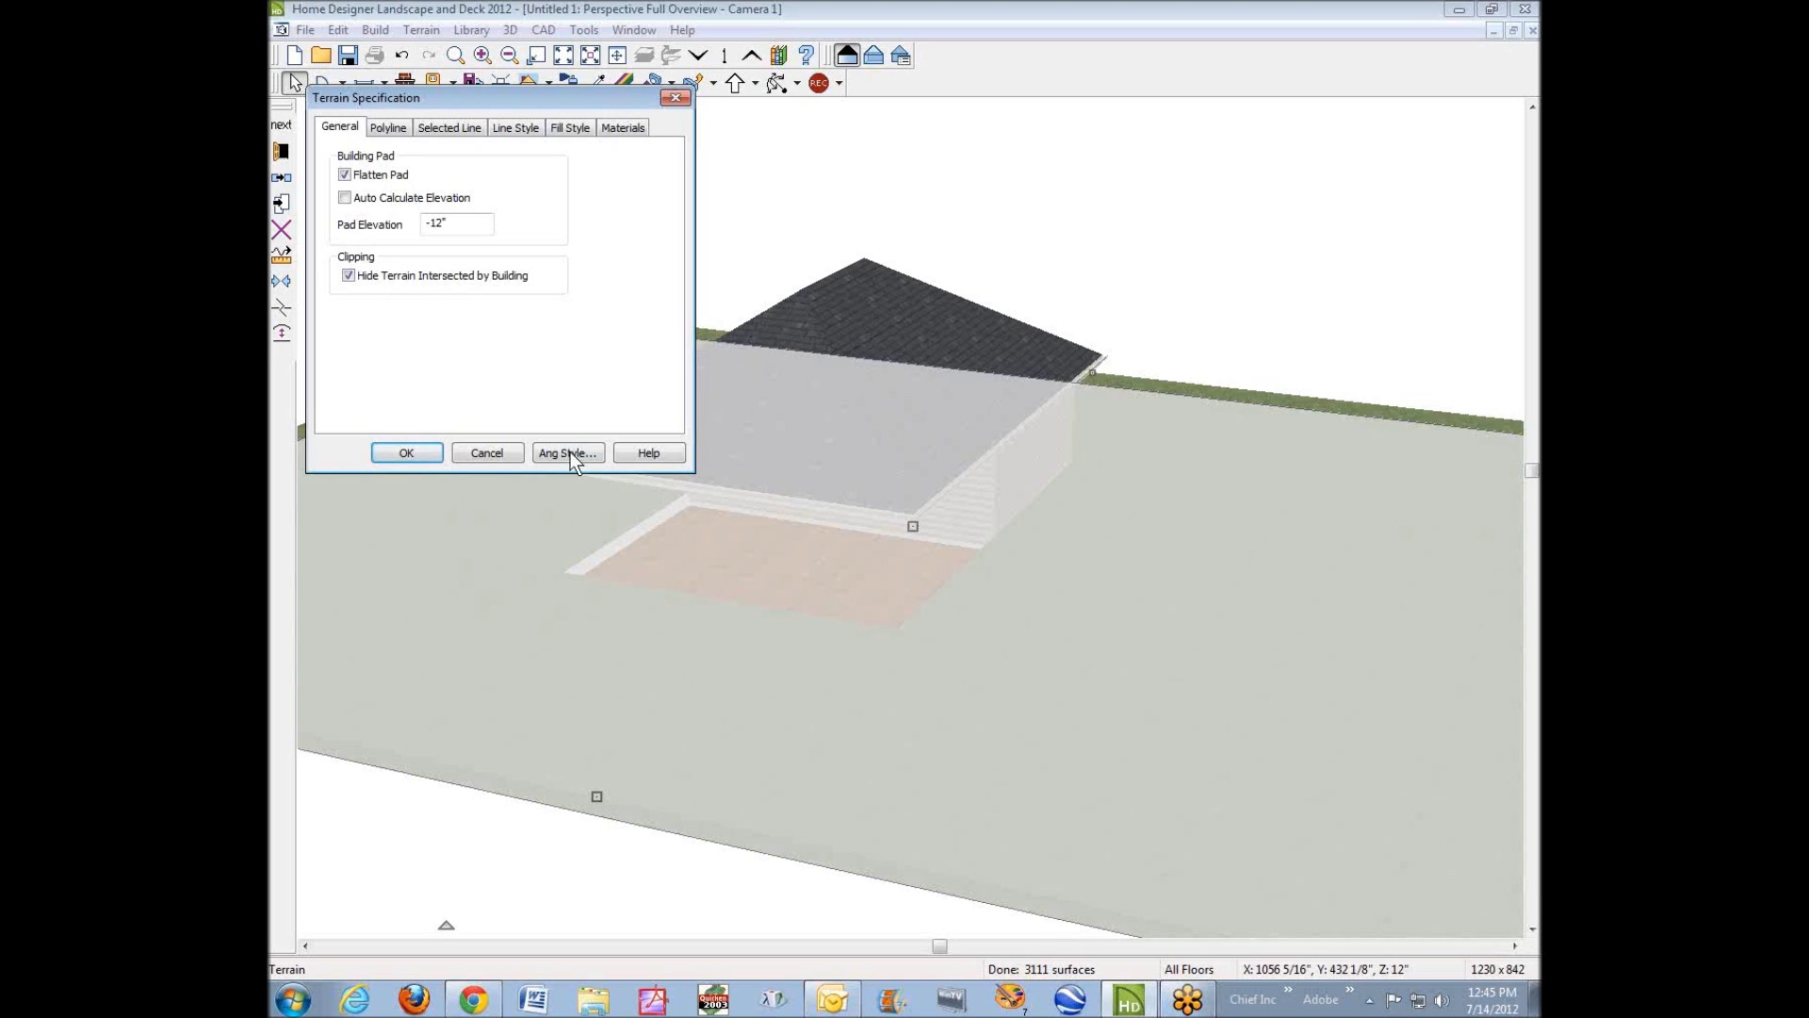
{"action": "left_click", "coordinate": [490, 453]}
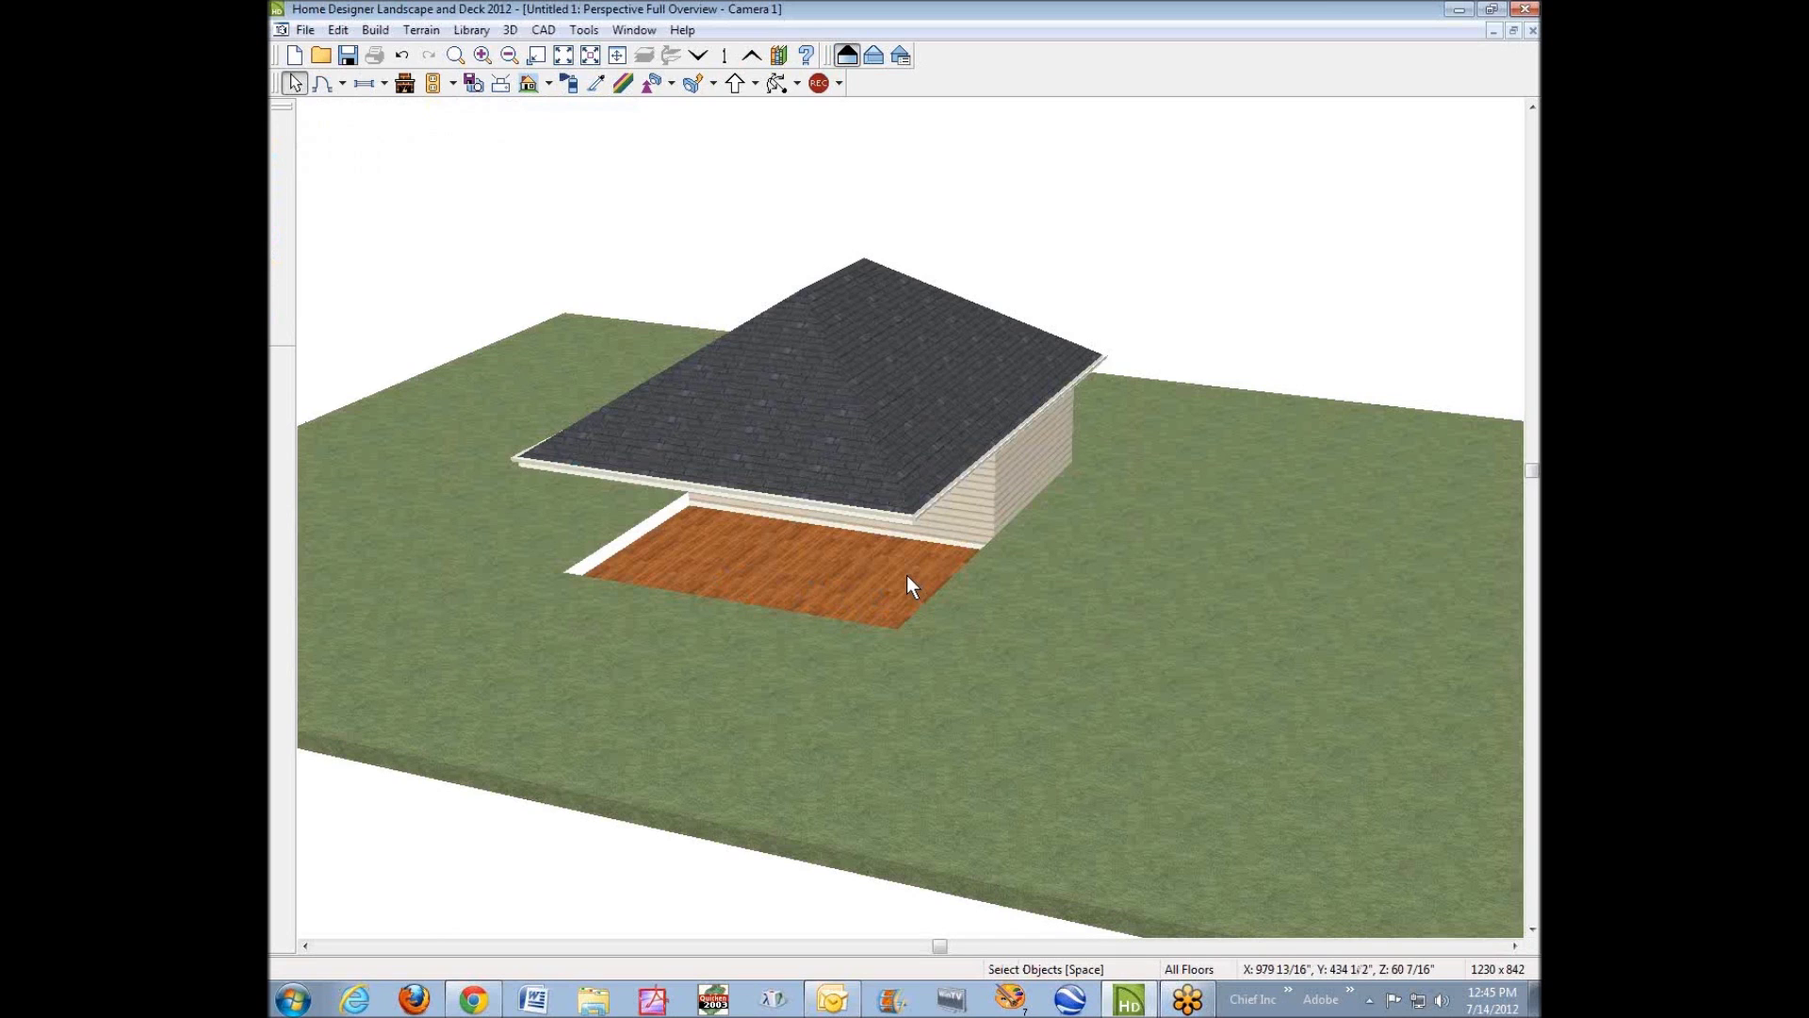
Change the room type of the open area enclosed by the invisible walls to Deck and clear the selection.
{"action": "right_click", "coordinate": [886, 574]}
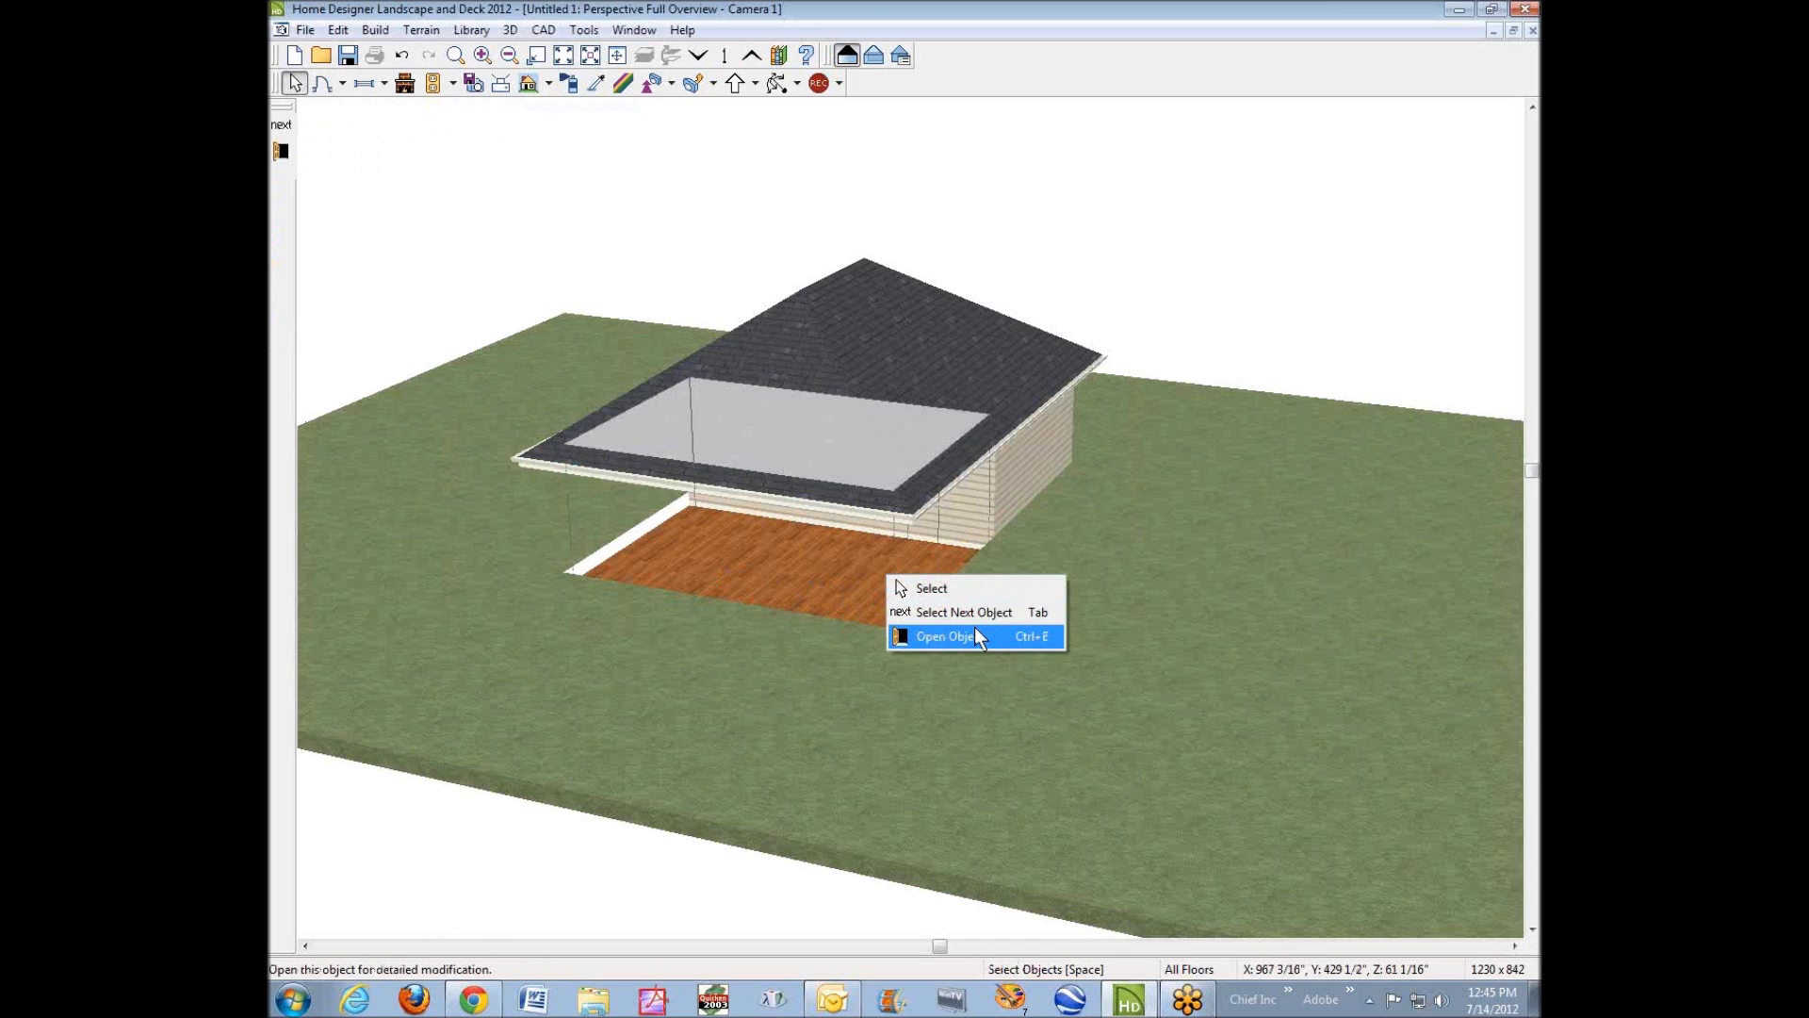
{"action": "left_click", "coordinate": [977, 638]}
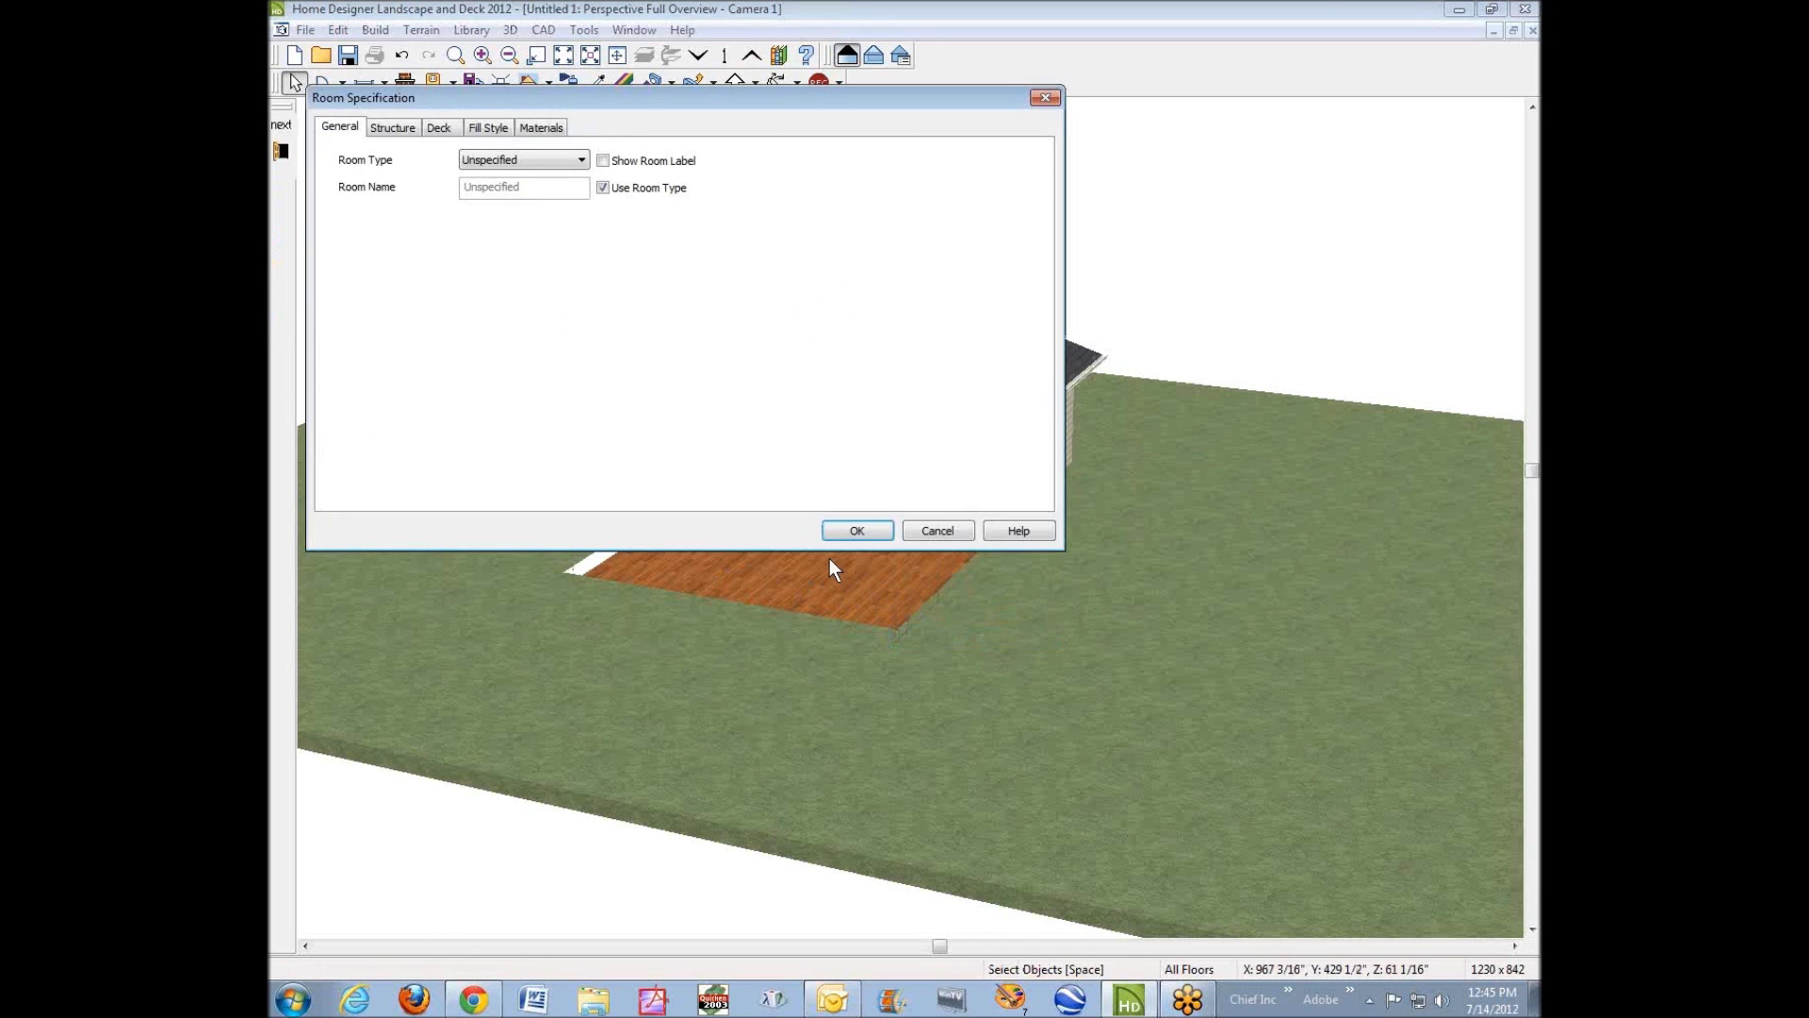
{"action": "left_click", "coordinate": [581, 160]}
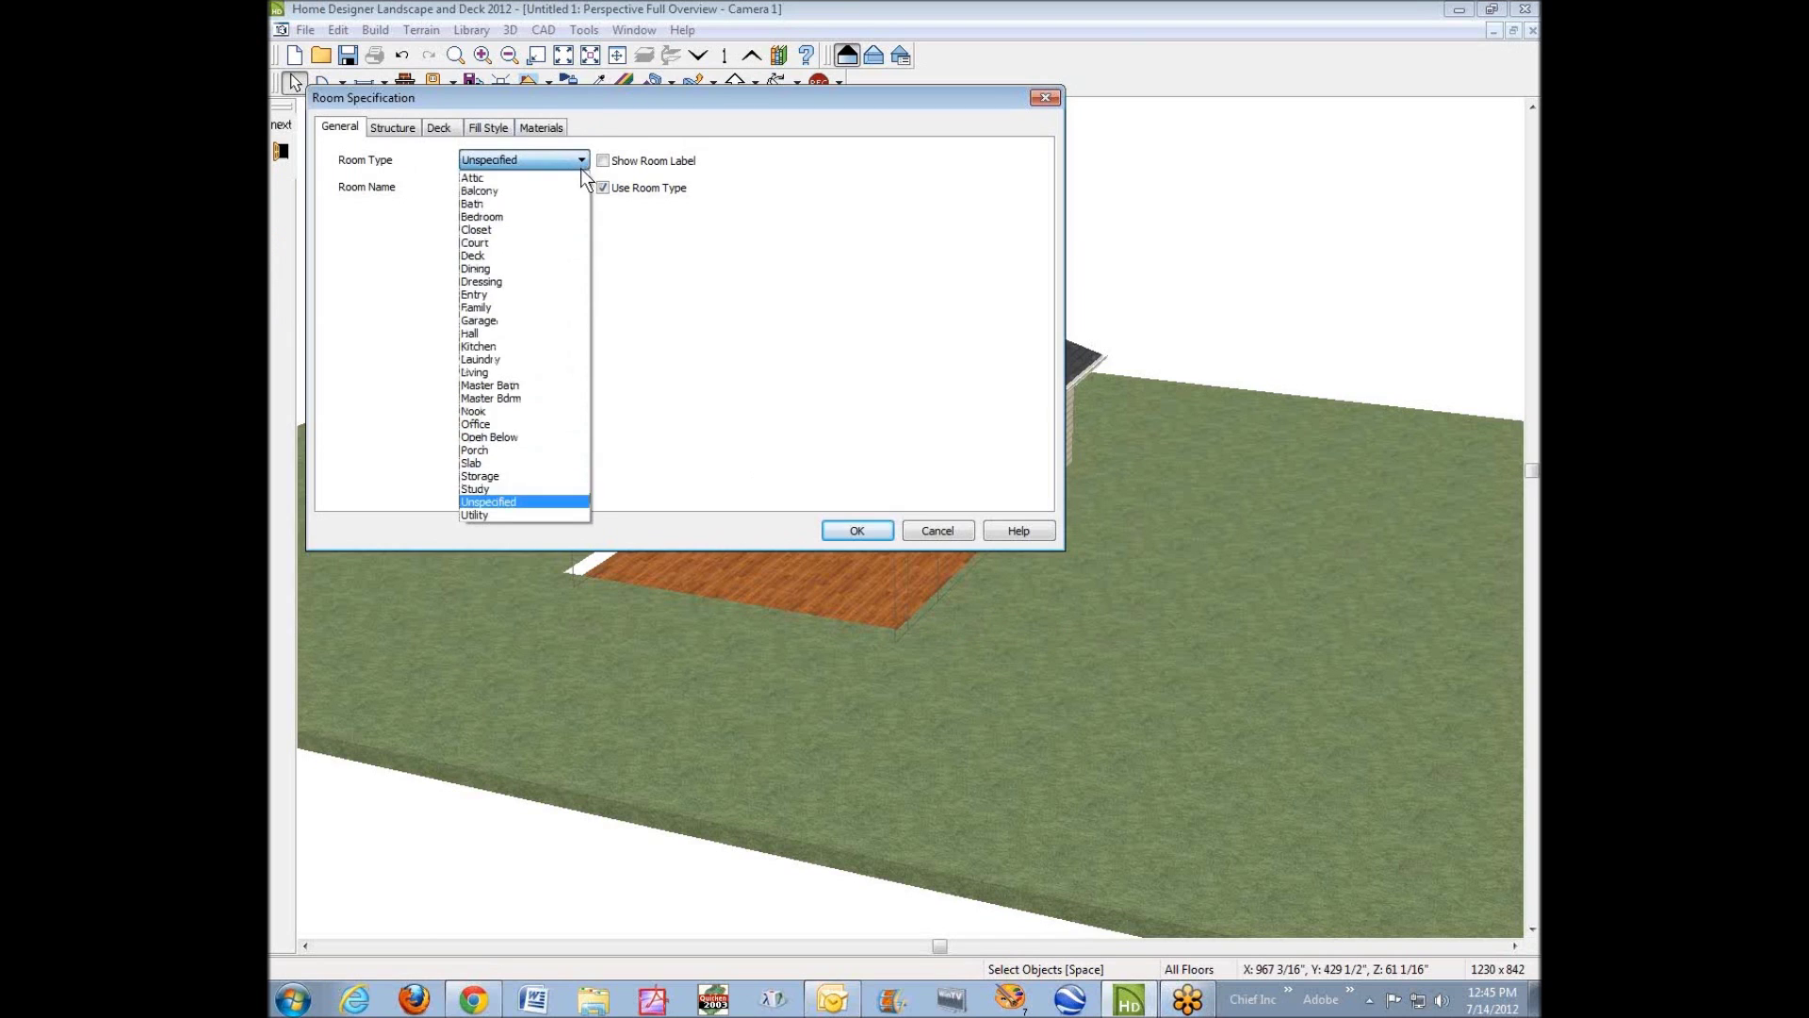
{"action": "left_click", "coordinate": [512, 255]}
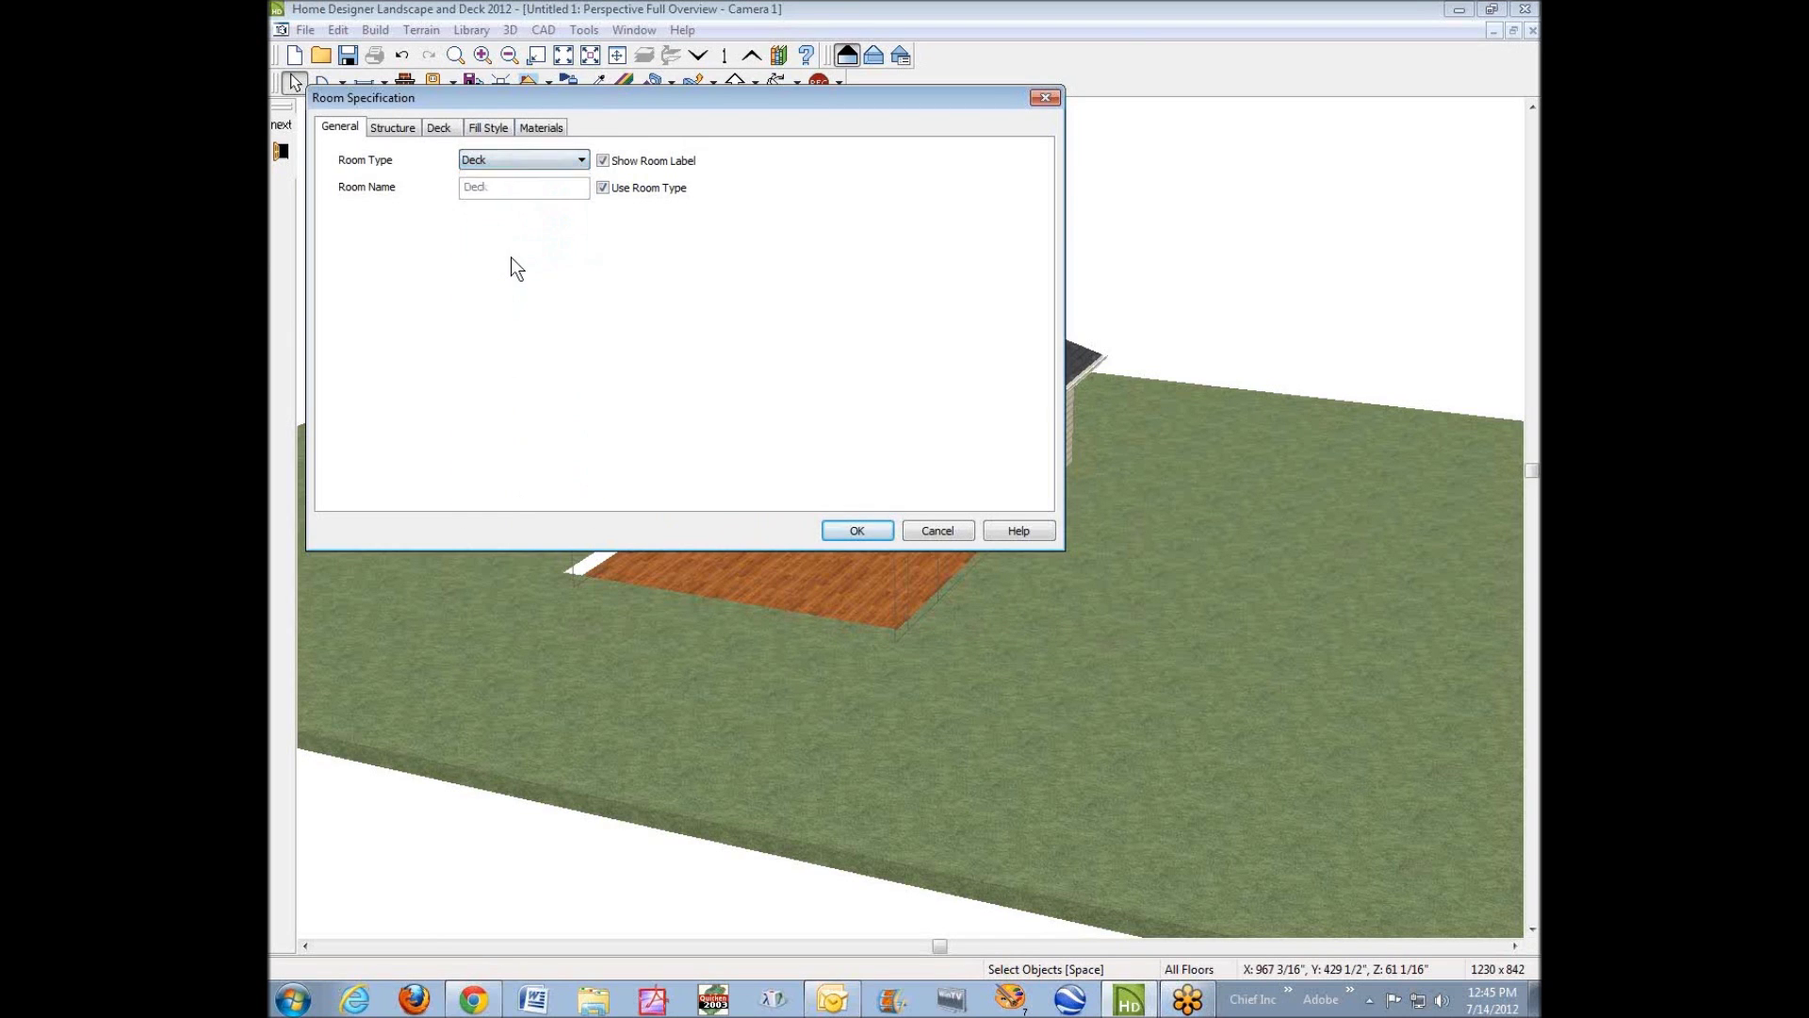
{"action": "left_click", "coordinate": [865, 533]}
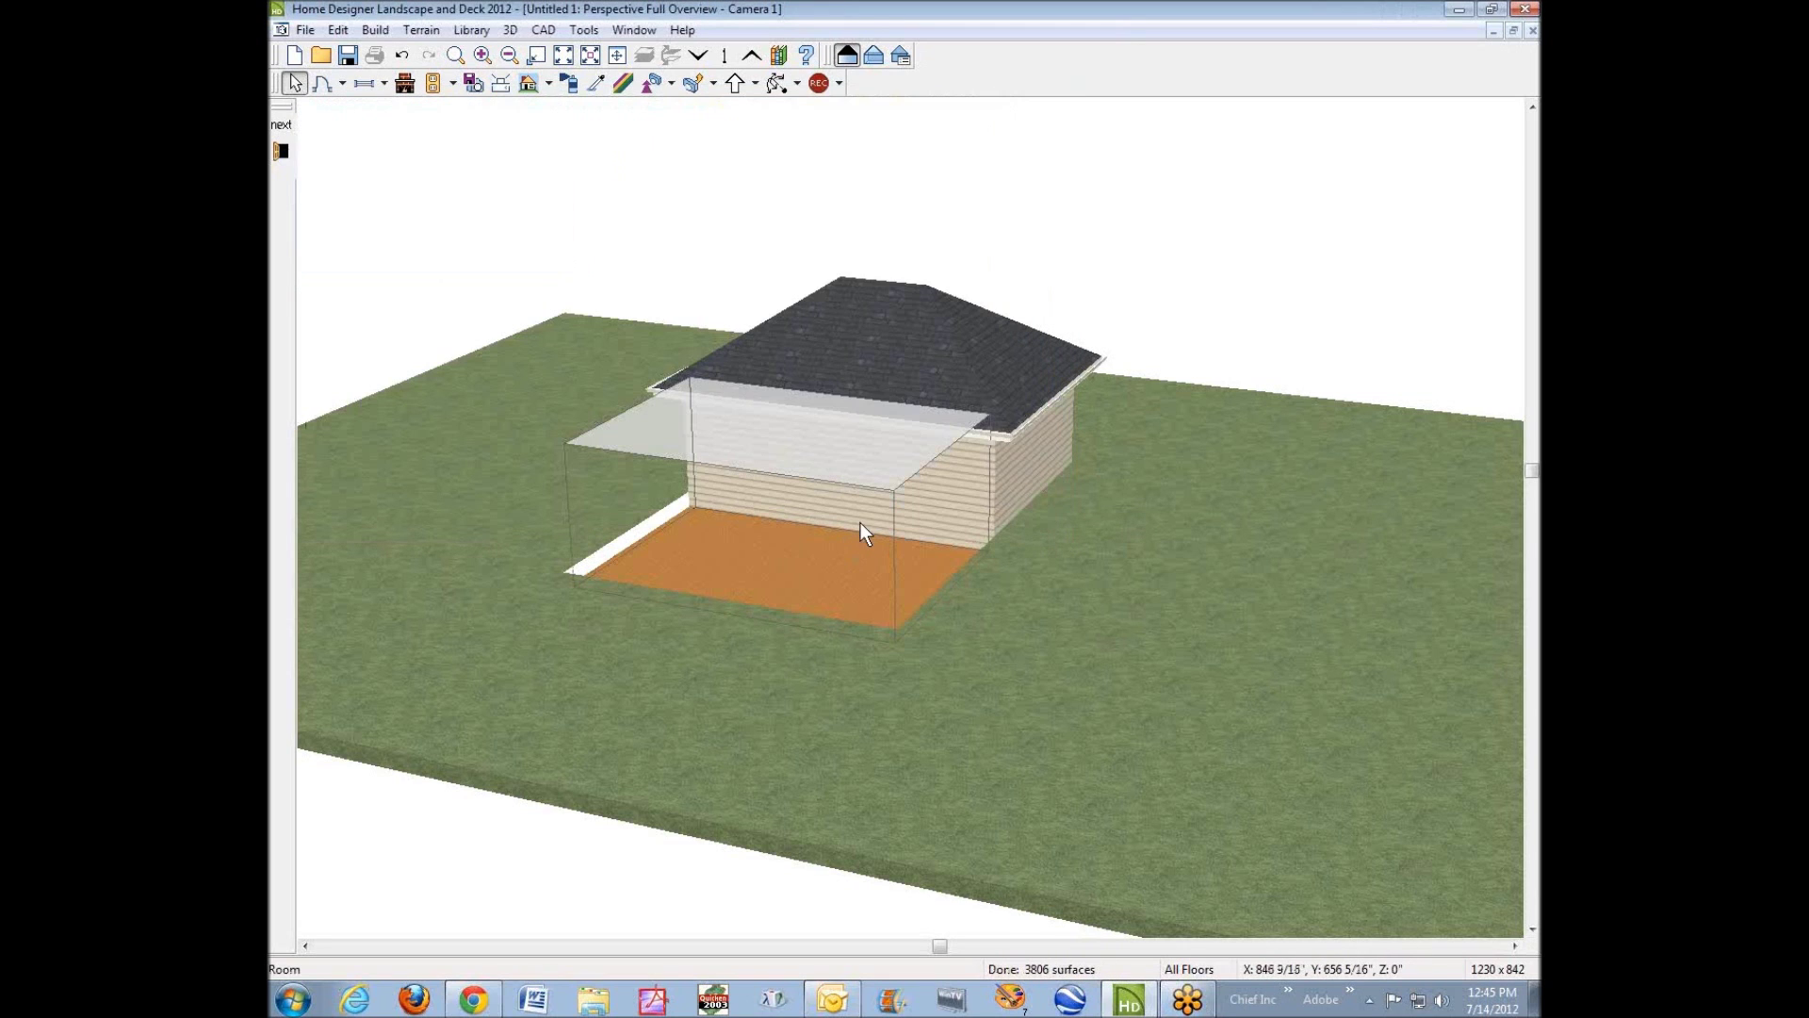
{"action": "left_click", "coordinate": [1274, 269]}
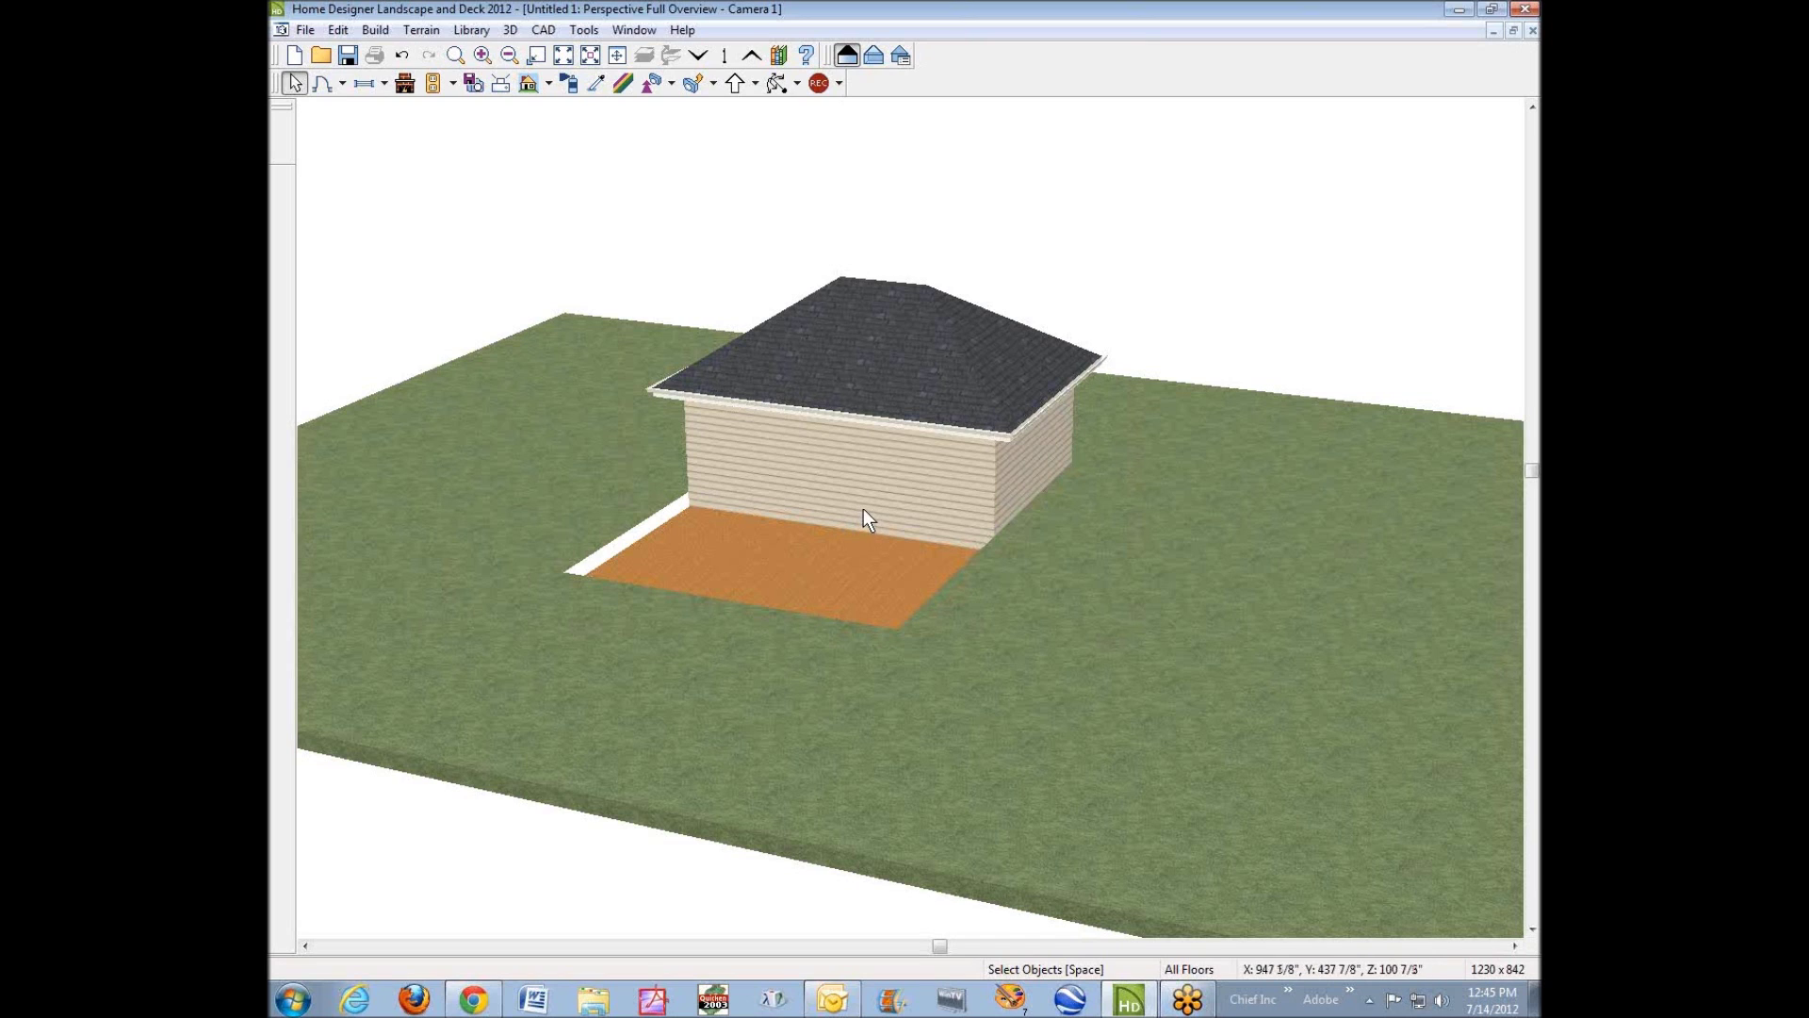
Set the terrain's pad elevation to 6" so the ground sits below the deck.
{"action": "double_click", "coordinate": [1089, 573]}
{"action": "left_click_drag", "start_coordinate": [466, 223], "coordinate": [371, 234]}
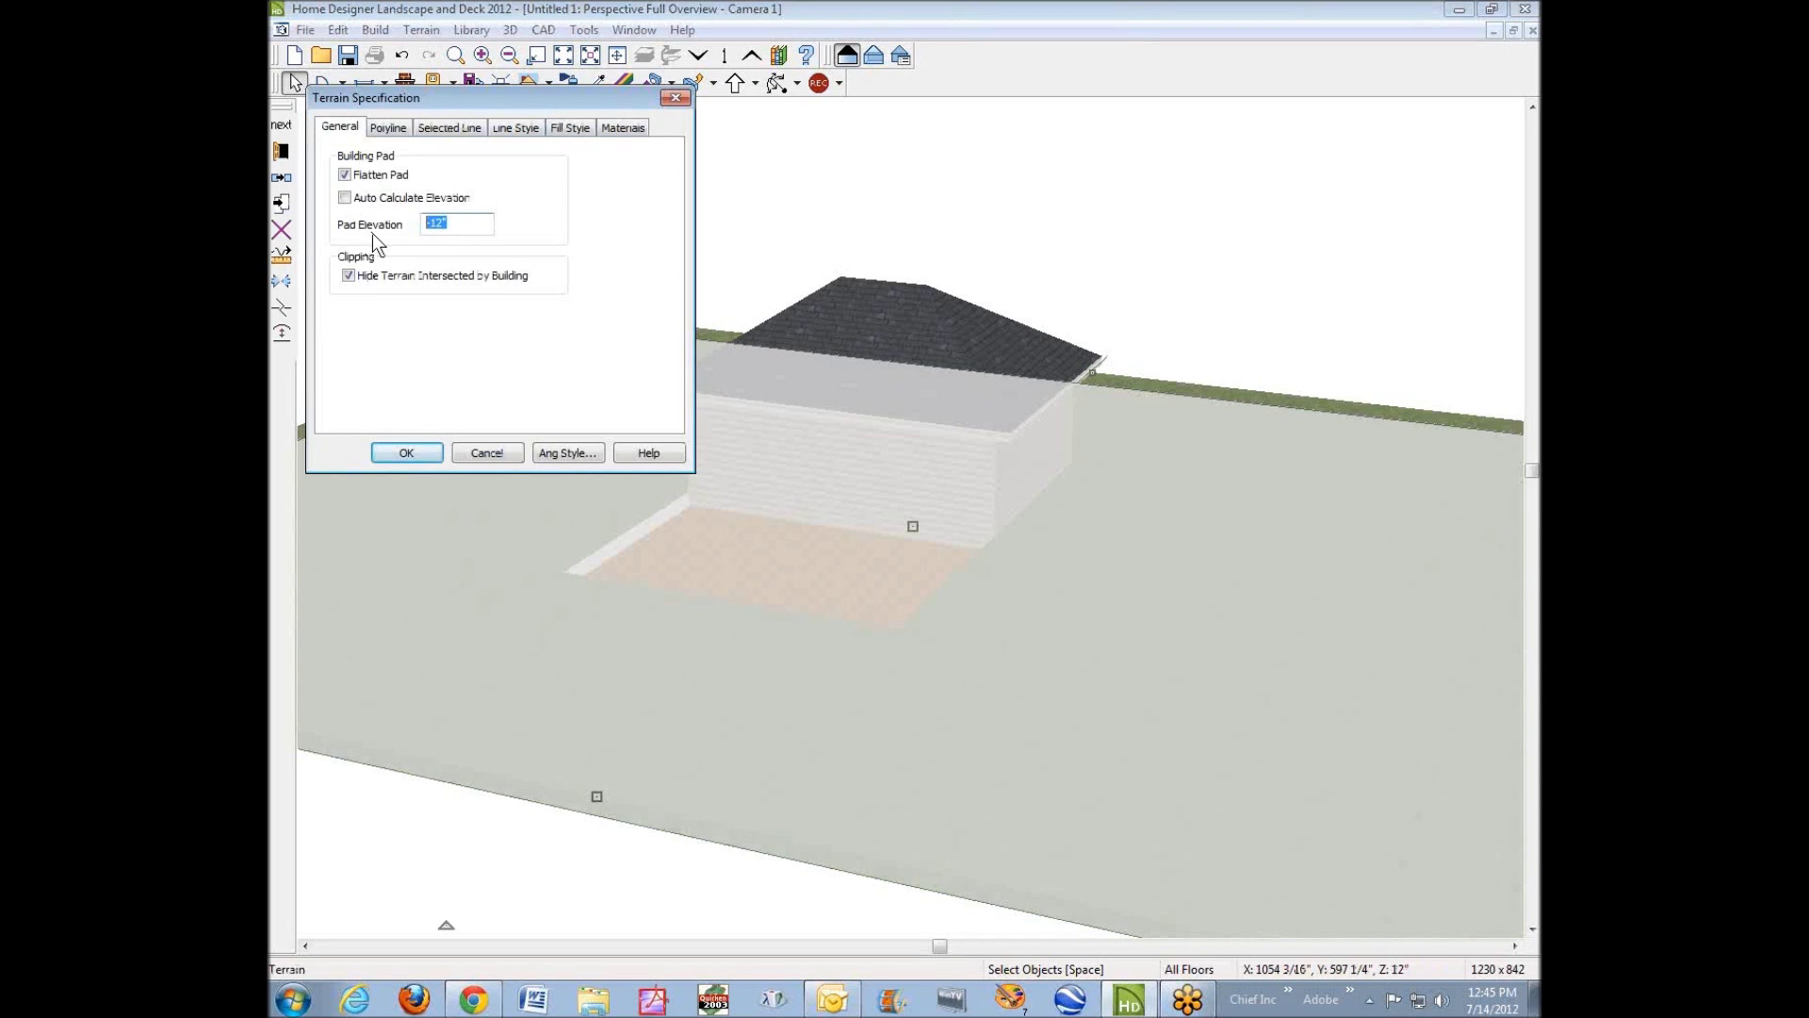
{"action": "type", "text": "6'"}
{"action": "left_click", "coordinate": [408, 454]}
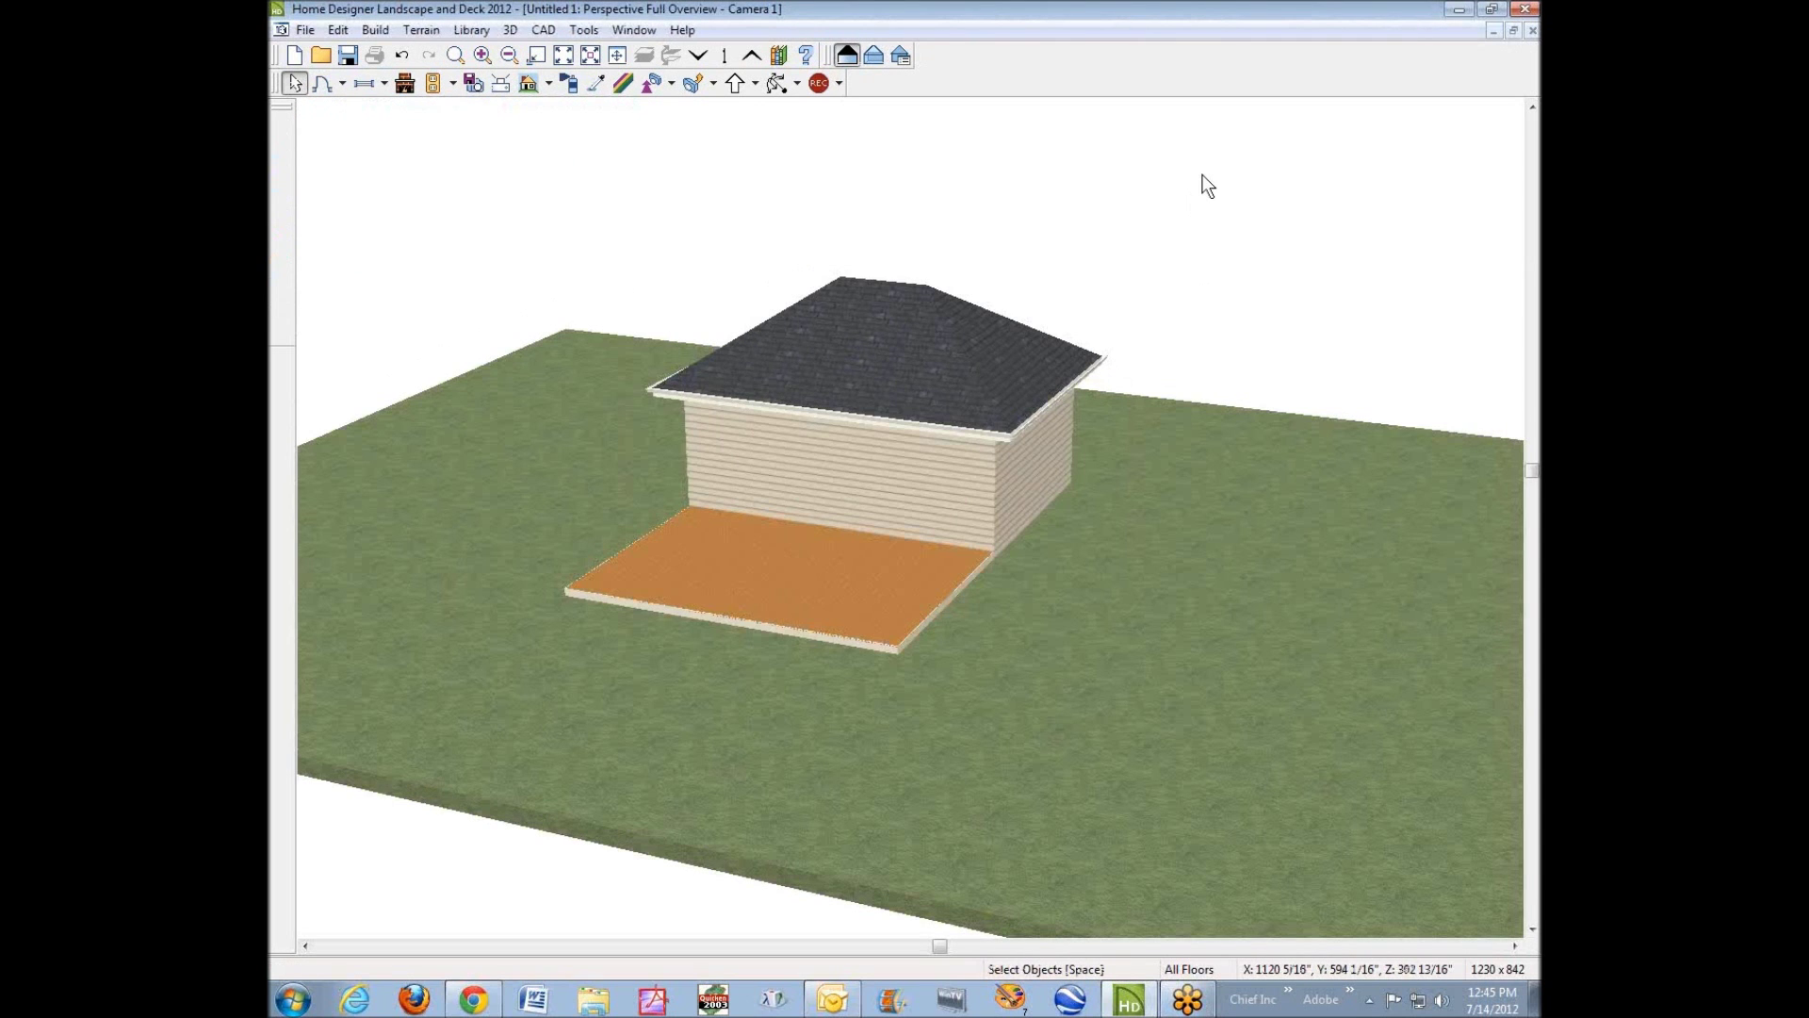